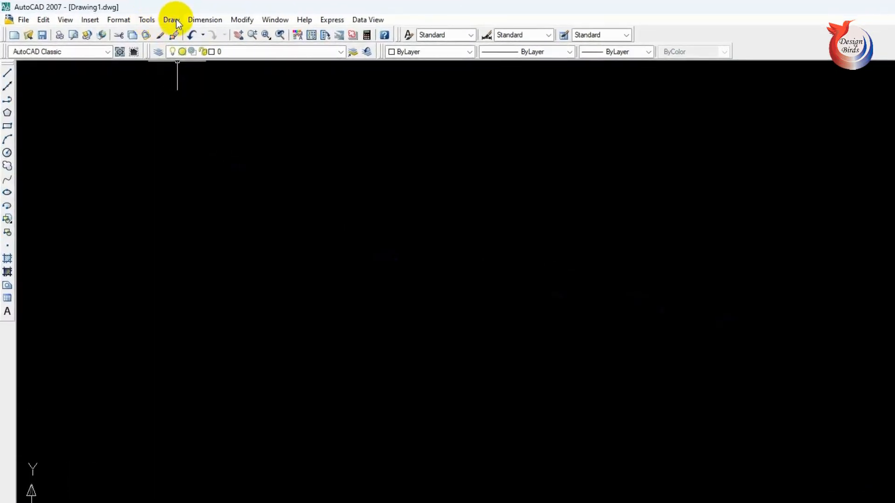
- Draw a freehand rectangle in the empty drawing by picking two opposite corners
{"action": "left_click", "coordinate": [171, 20]}
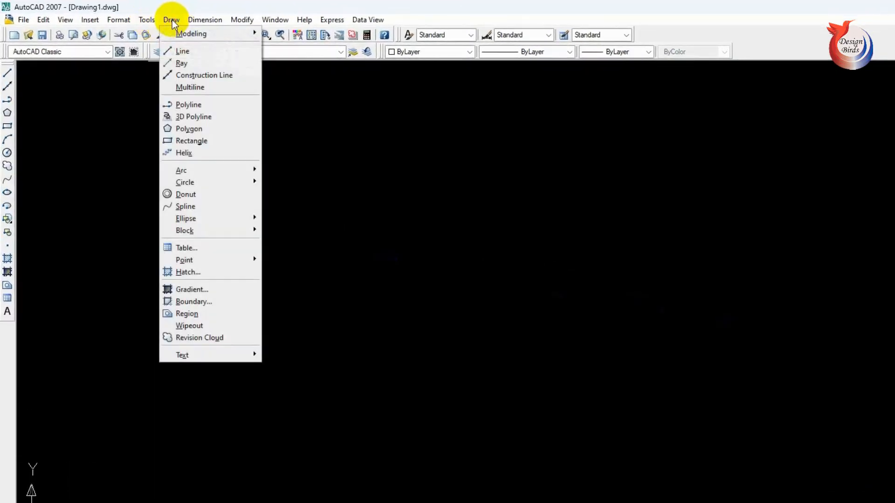
{"action": "left_click", "coordinate": [197, 142]}
{"action": "left_click", "coordinate": [245, 185]}
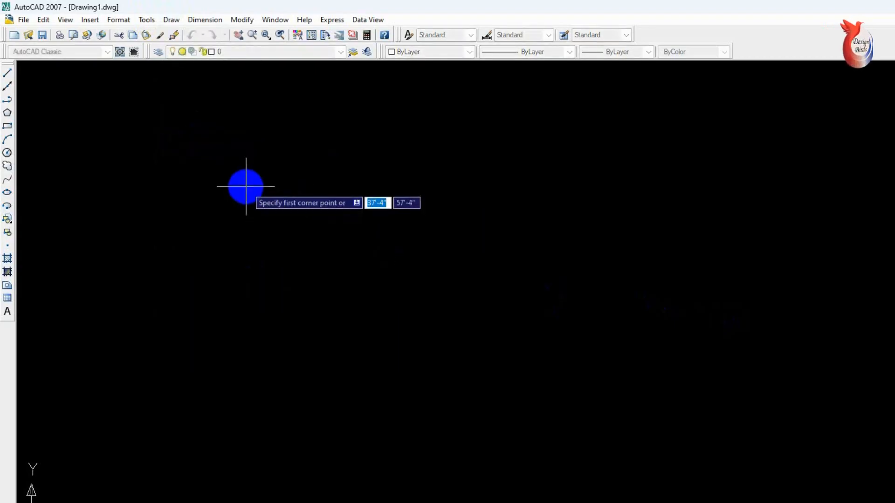
{"action": "left_click", "coordinate": [570, 361]}
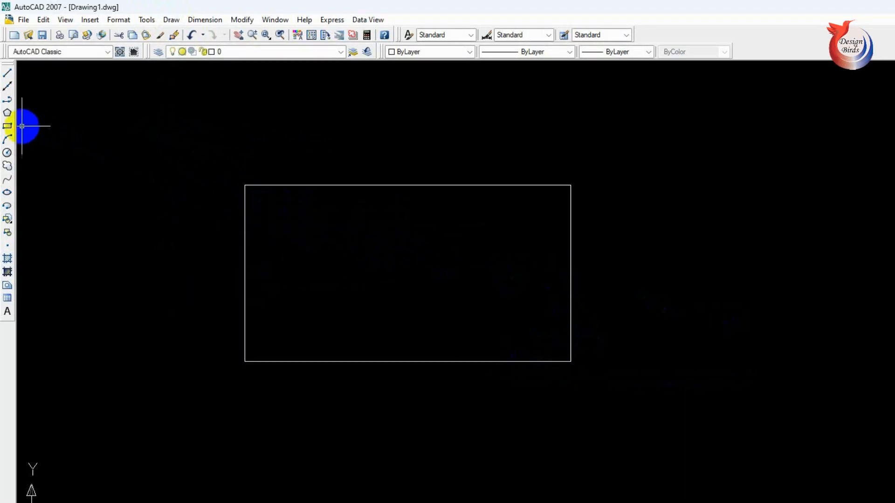
- Draw a second rectangle about 12'-3" wide, starting inside the first one and overlapping its lower-right corner
{"action": "left_click", "coordinate": [6, 126]}
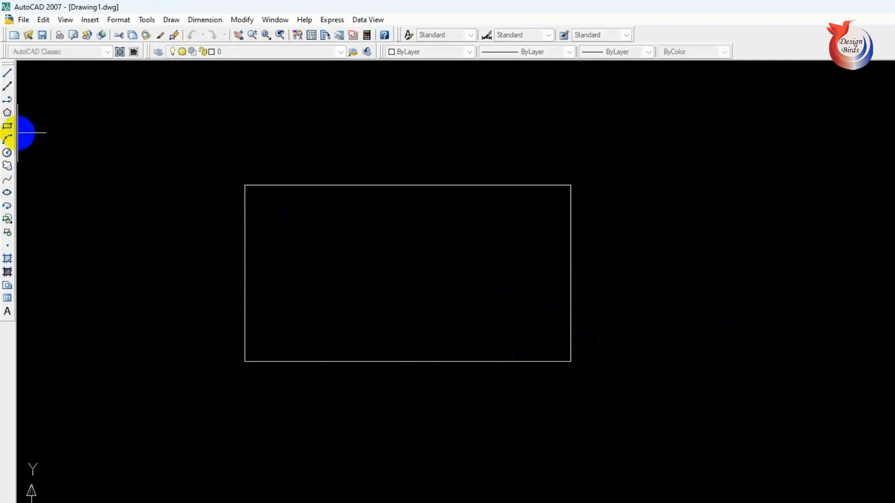
{"action": "left_click", "coordinate": [398, 252]}
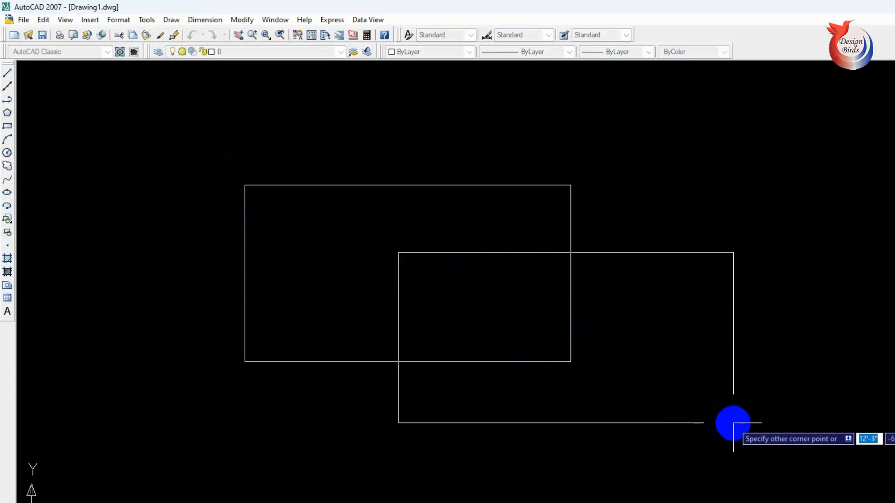
{"action": "left_click", "coordinate": [733, 423]}
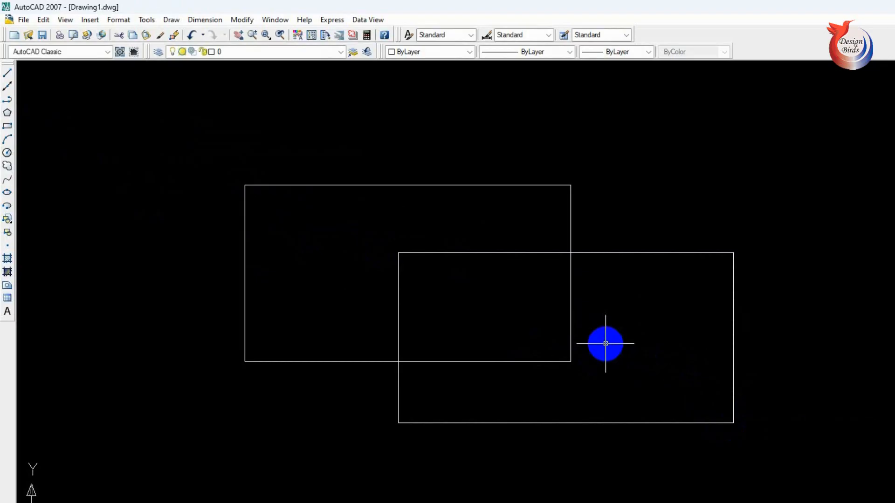
- Draw a third rectangle starting inside the overlap of the first two and extending beyond the second one's lower-right corner
{"action": "type", "text": "re"}
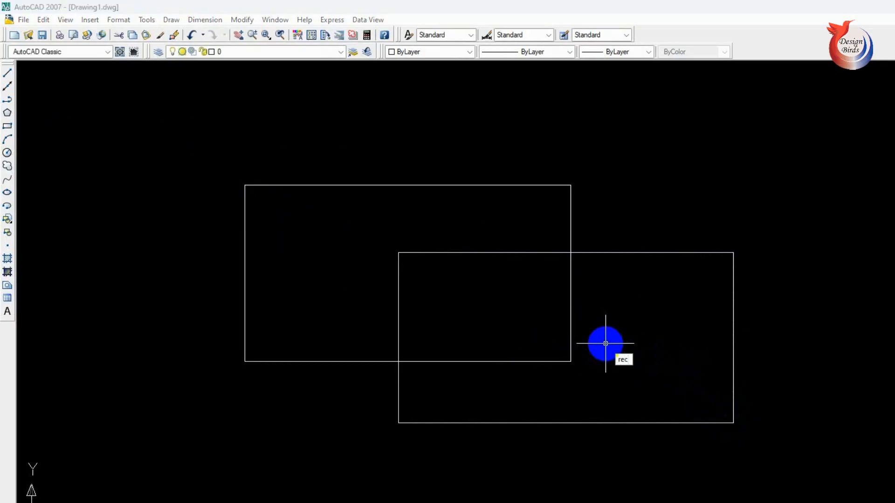
{"action": "type", "text": "c"}
{"action": "key", "text": "Return"}
{"action": "left_click", "coordinate": [504, 317]}
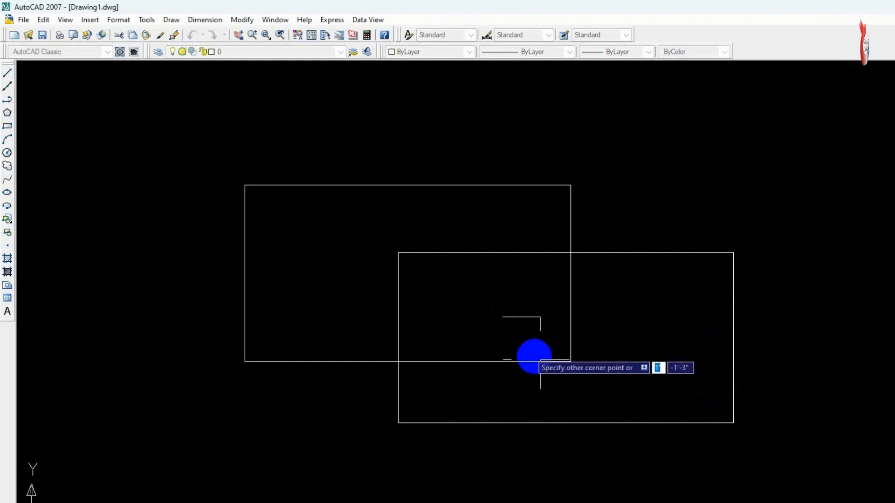
{"action": "left_click", "coordinate": [835, 473]}
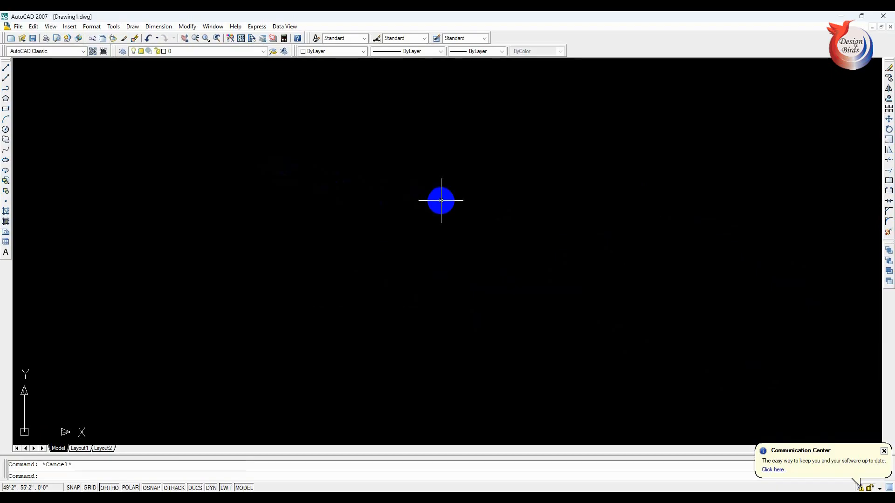
- Draw a wide freehand rectangle in the cleared drawing with the Rectangle command, using two opposite corner points
{"action": "type", "text": "rec"}
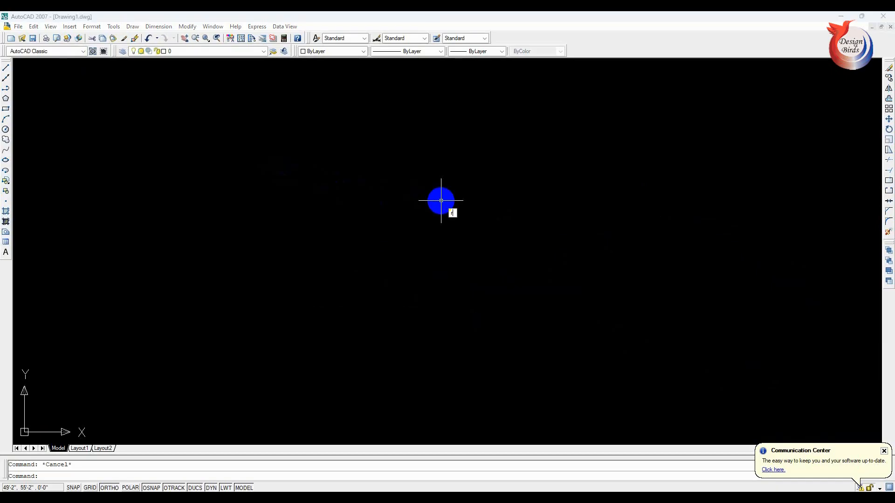
{"action": "key", "text": "Return"}
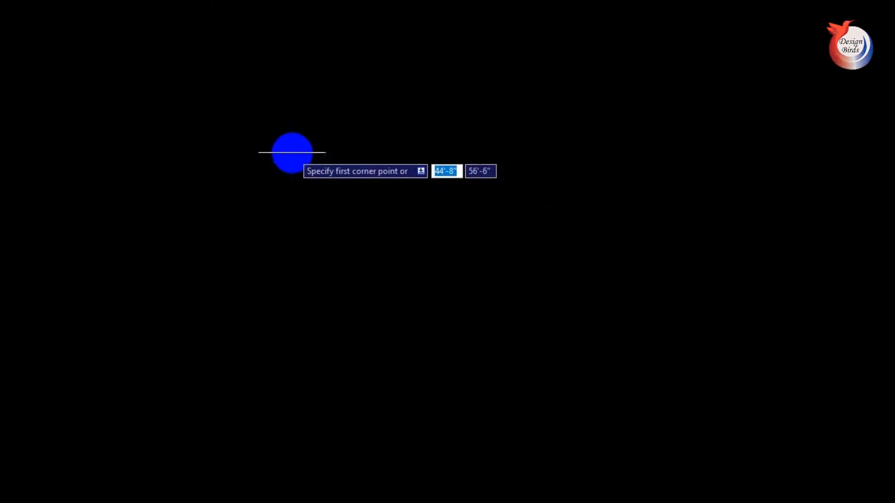
{"action": "left_click", "coordinate": [282, 150]}
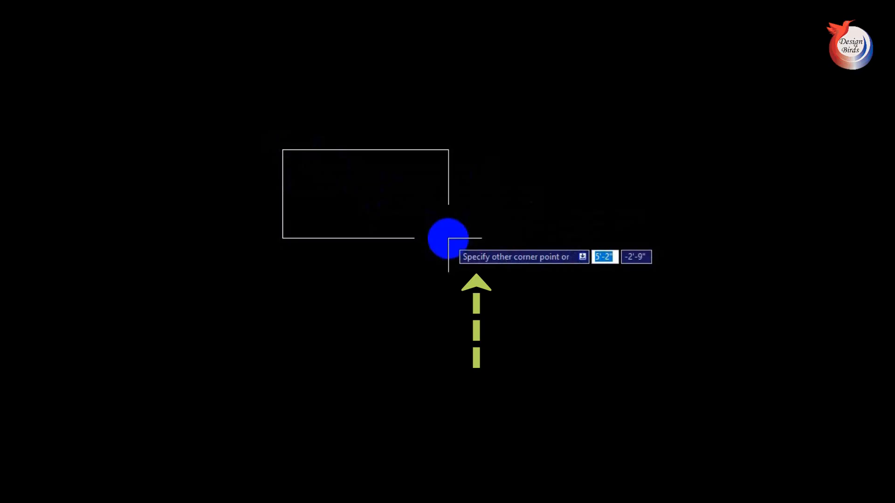
{"action": "left_click", "coordinate": [571, 258]}
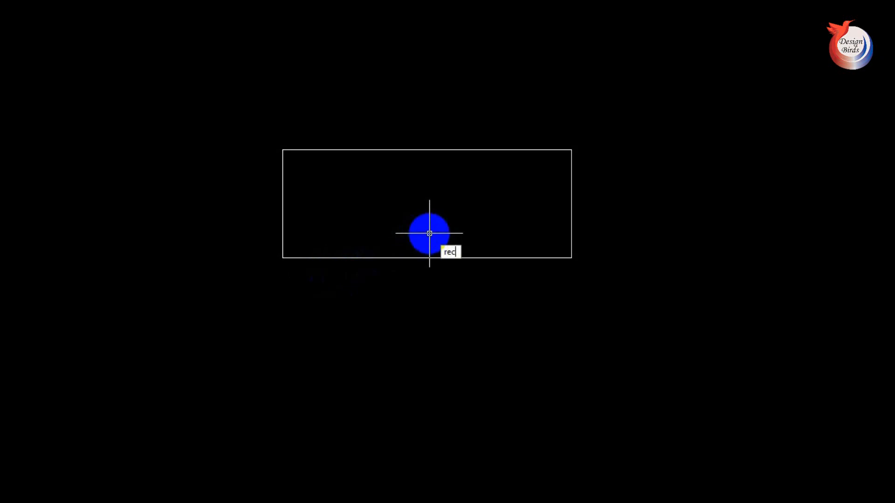
- Draw a rectangle from a corner below the wide one using the Area option, with 3000 square inches and a length of 5'
{"action": "key", "text": "Return"}
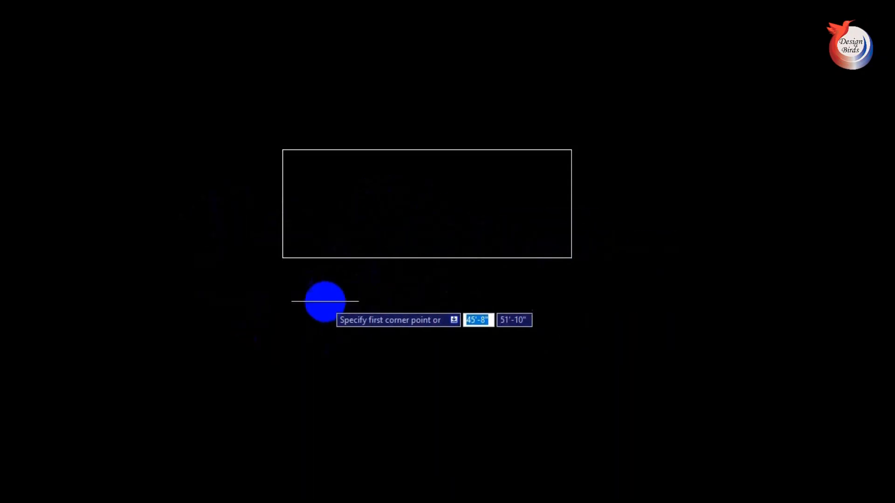
{"action": "left_click", "coordinate": [325, 301]}
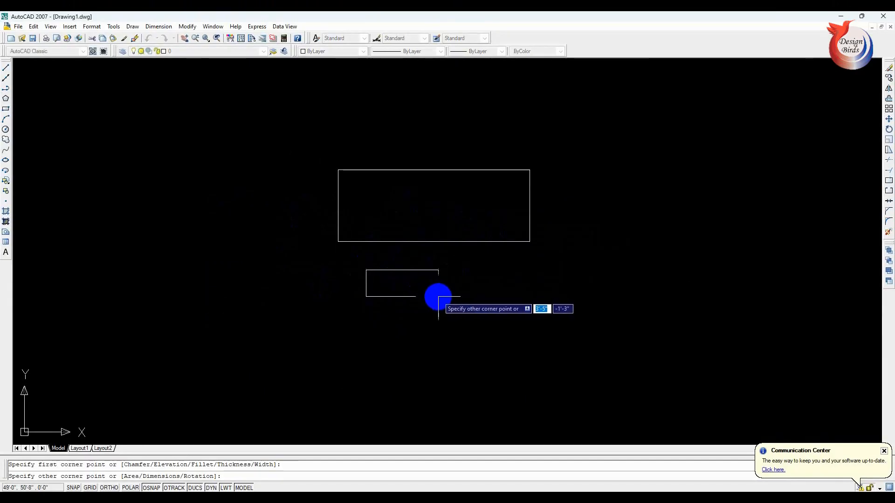
{"action": "left_click", "coordinate": [282, 390]}
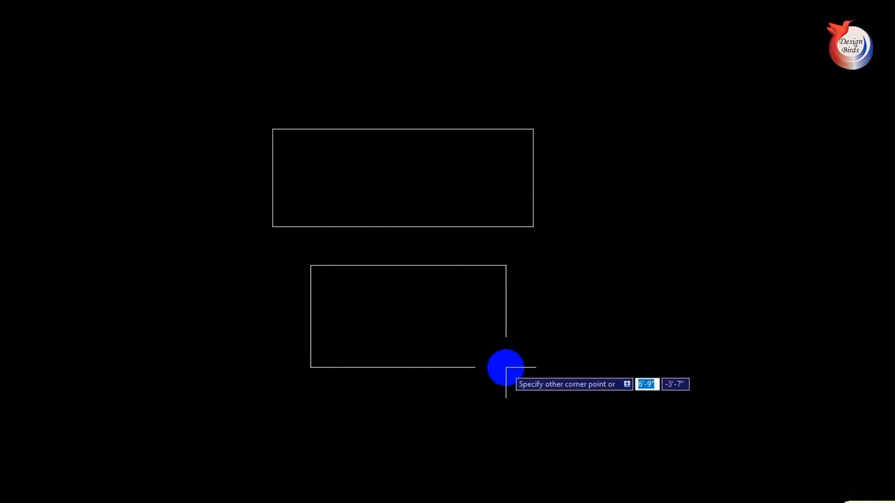
{"action": "type", "text": "a"}
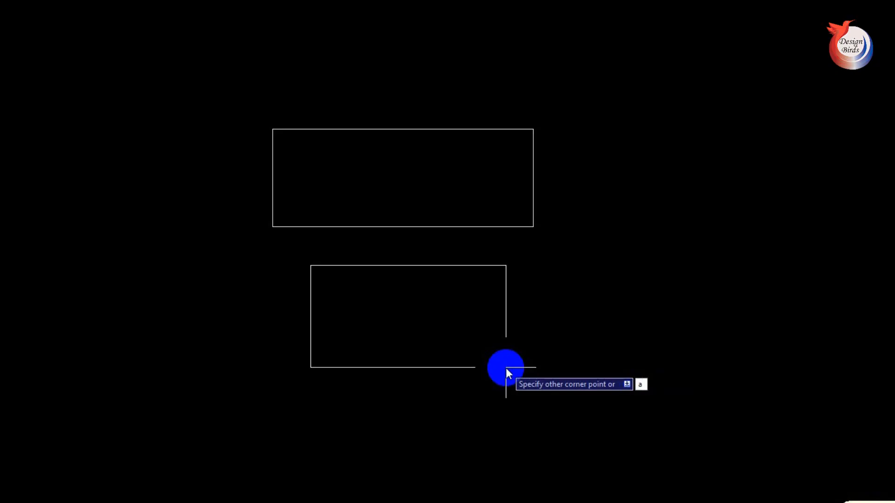
{"action": "key", "text": "Return"}
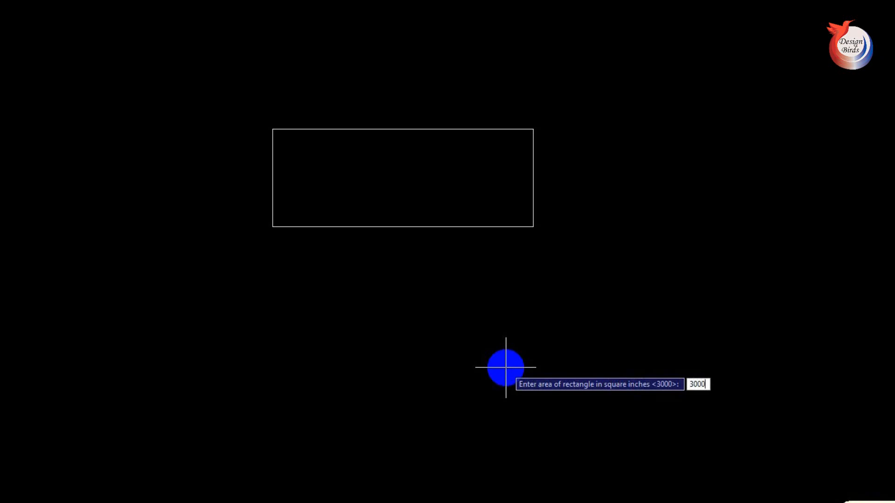
{"action": "key", "text": "Return"}
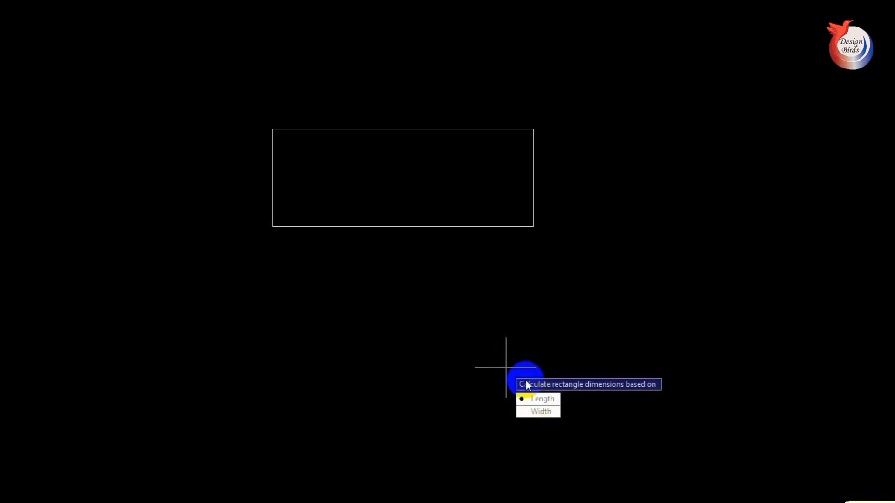
{"action": "key", "text": "Return"}
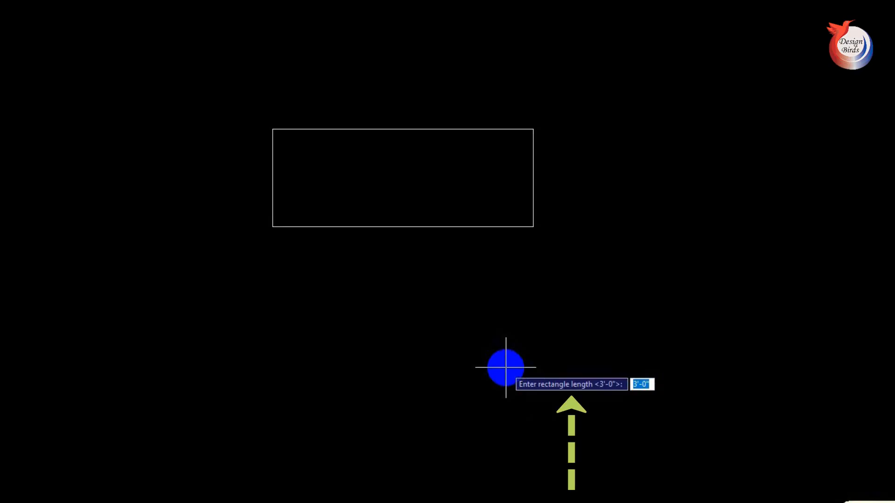
{"action": "type", "text": "5'"}
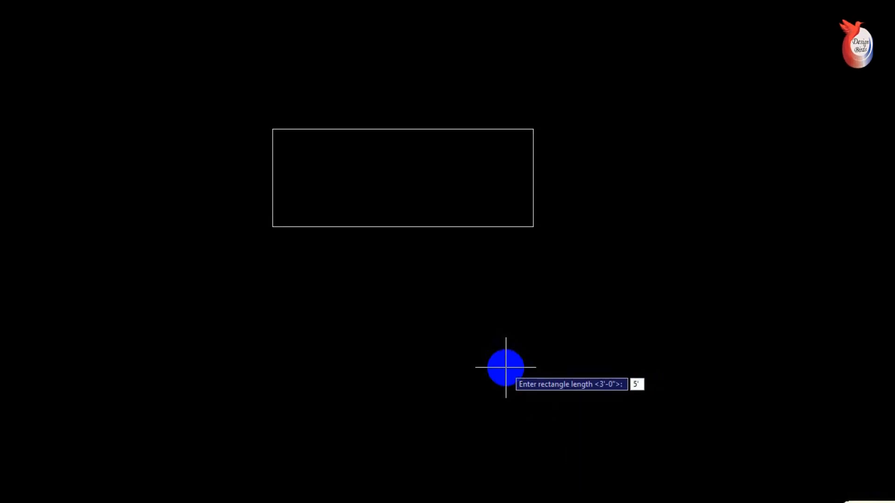
{"action": "key", "text": "Return"}
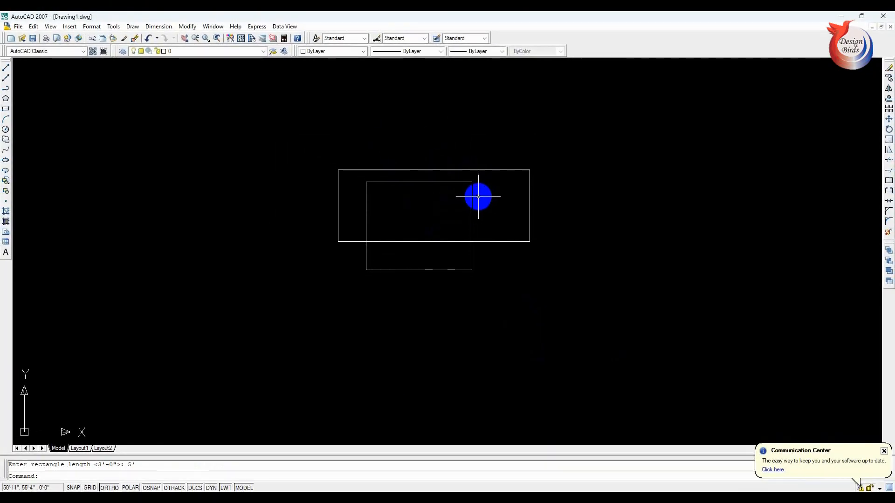
{"action": "key", "text": "Escape"}
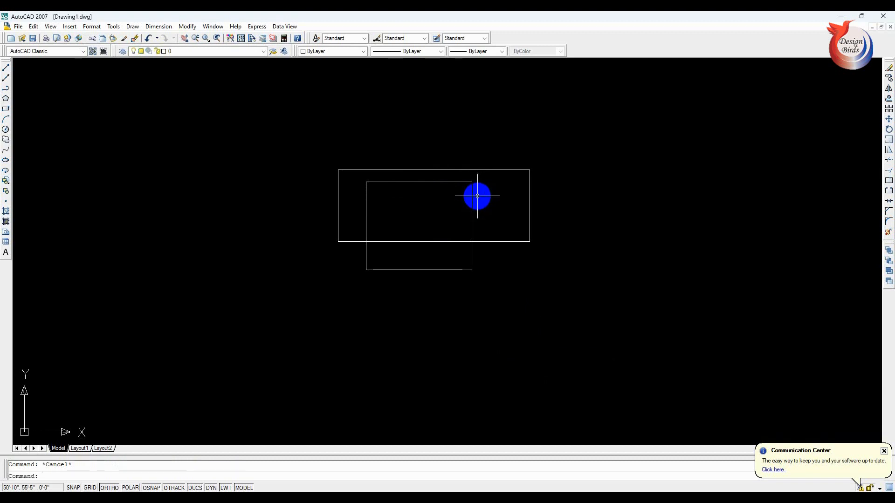
- List the properties of the new area-based rectangle to check its area
{"action": "type", "text": "list"}
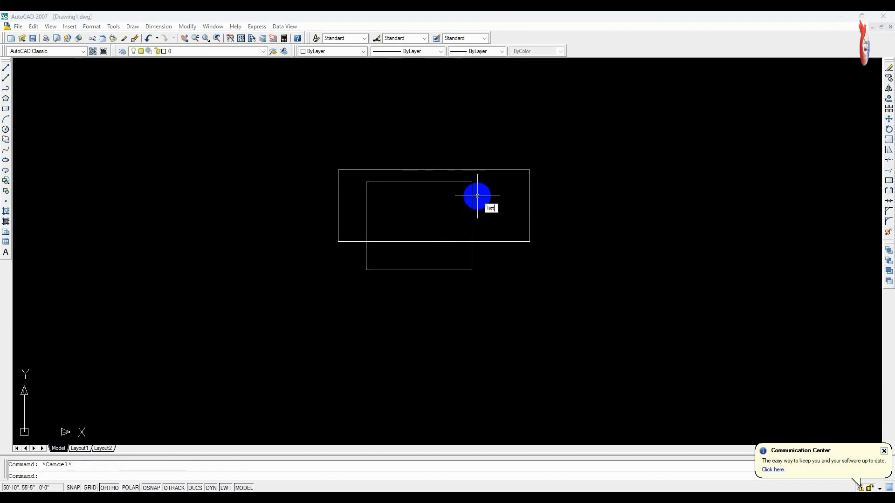
{"action": "key", "text": "Return"}
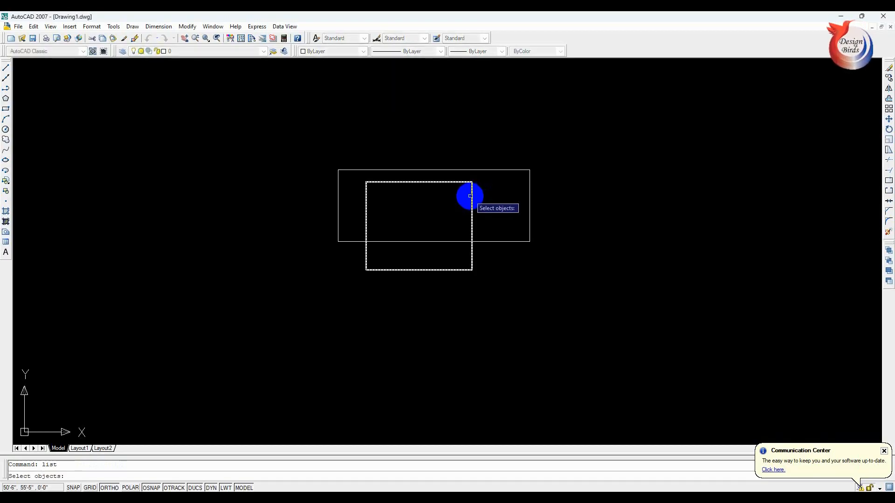
{"action": "left_click", "coordinate": [471, 195]}
{"action": "left_click", "coordinate": [472, 195]}
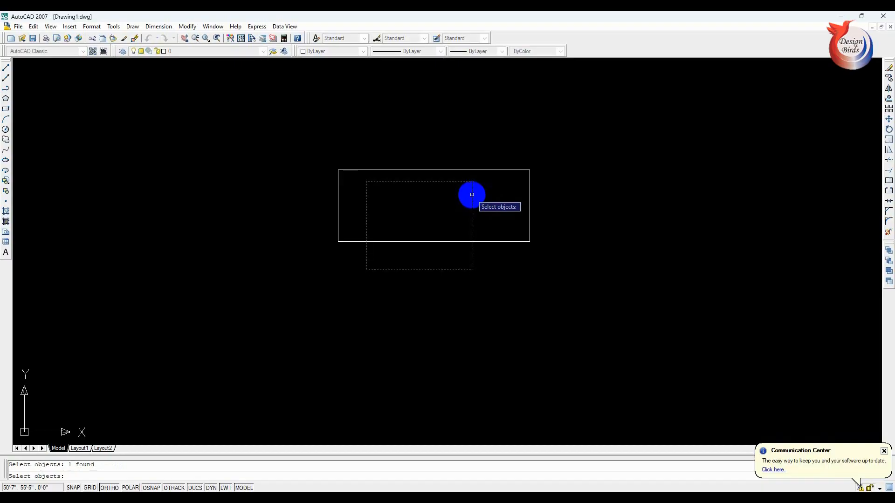
{"action": "right_click", "coordinate": [472, 194]}
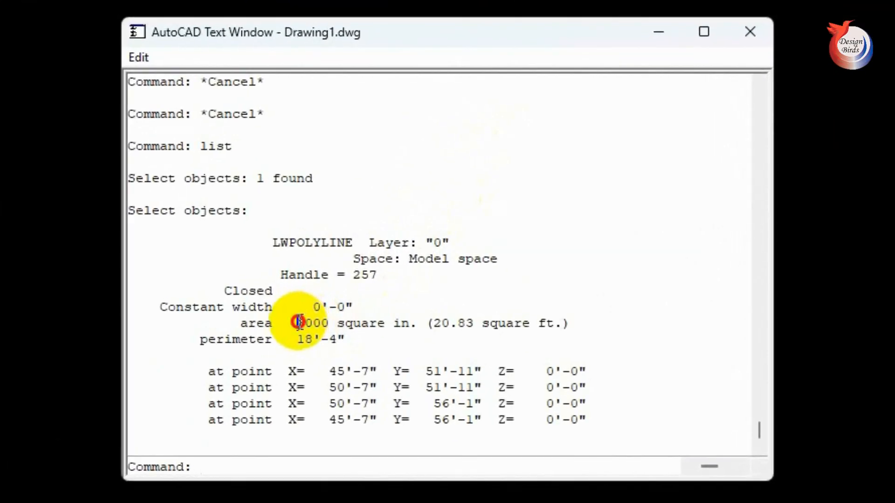
{"action": "left_click_drag", "start_coordinate": [298, 321], "coordinate": [410, 323]}
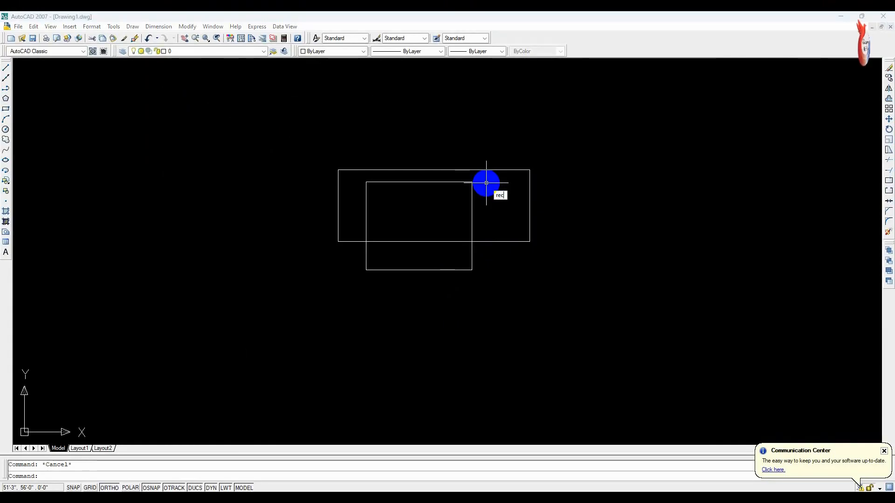
- Draw a rectangle beside the overlapping pair using the Rectangle command's Area option, with 3500 square inches and a length of 7'
{"action": "key", "text": "Return"}
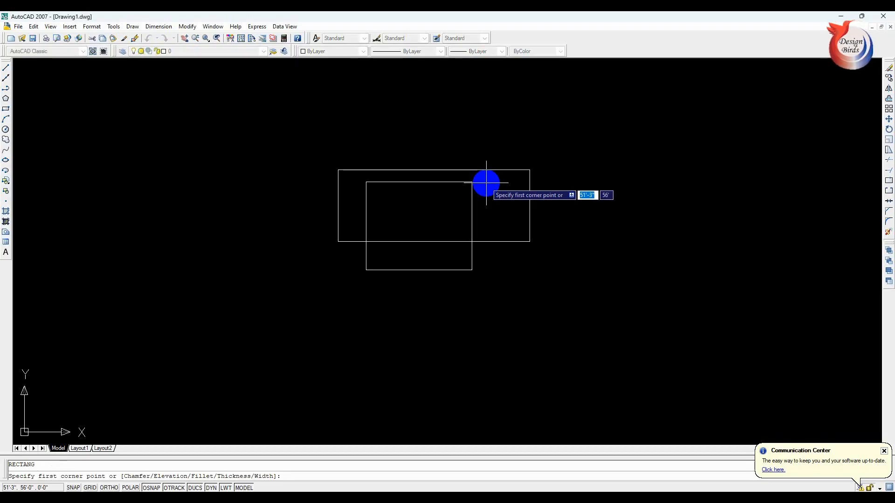
{"action": "left_click", "coordinate": [558, 183]}
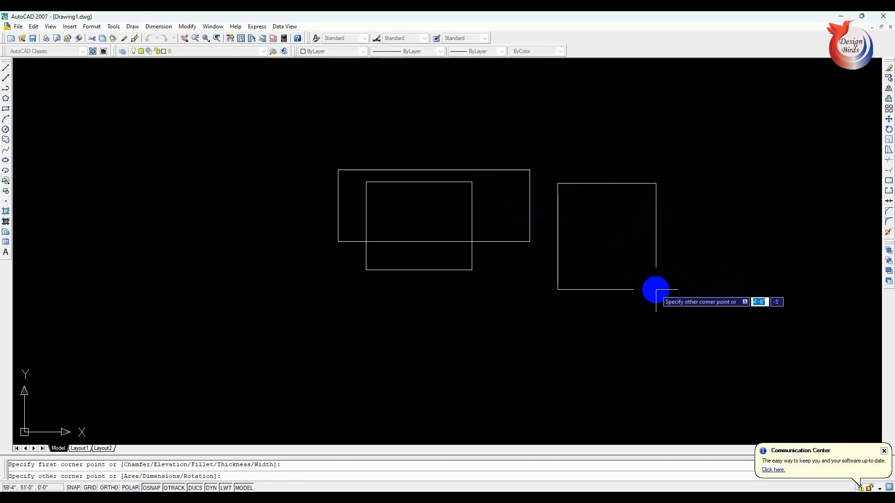
{"action": "type", "text": "a"}
{"action": "key", "text": "Return"}
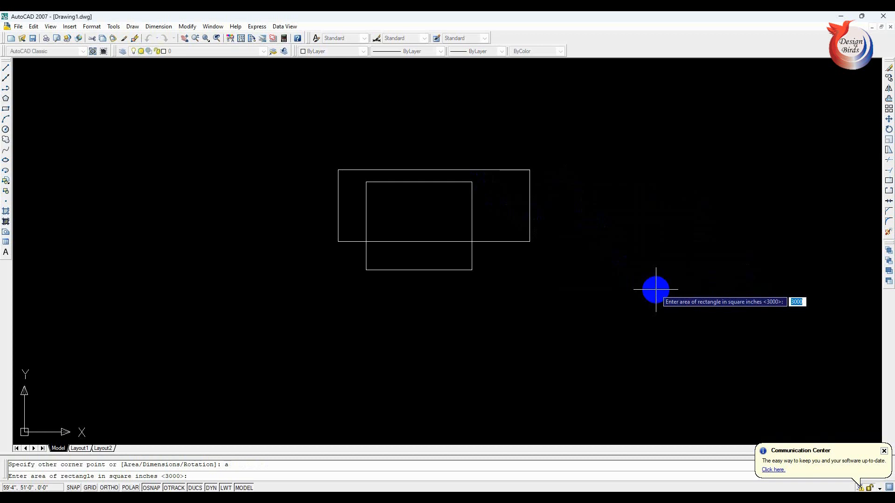
{"action": "type", "text": "3"}
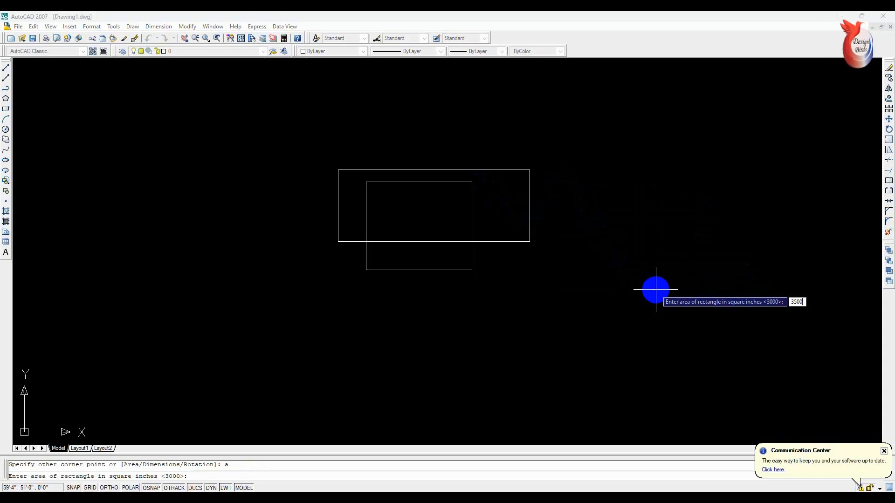
{"action": "key", "text": "Return"}
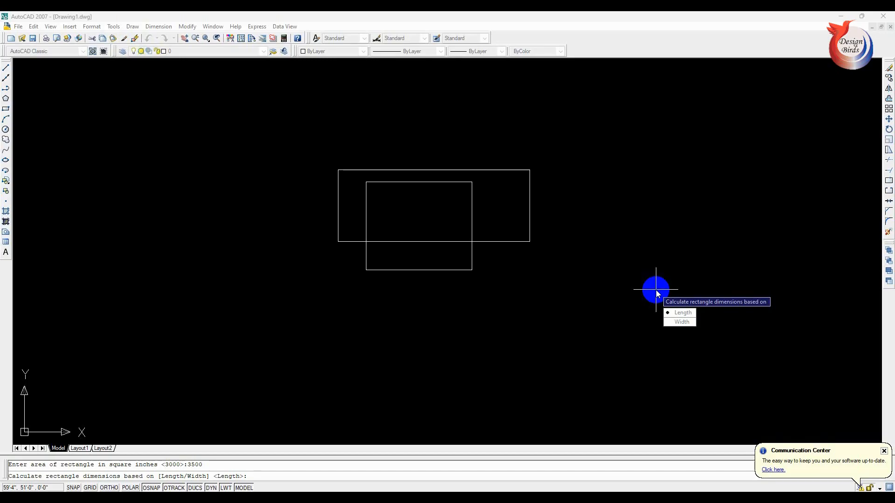
{"action": "type", "text": "L"}
{"action": "key", "text": "Return"}
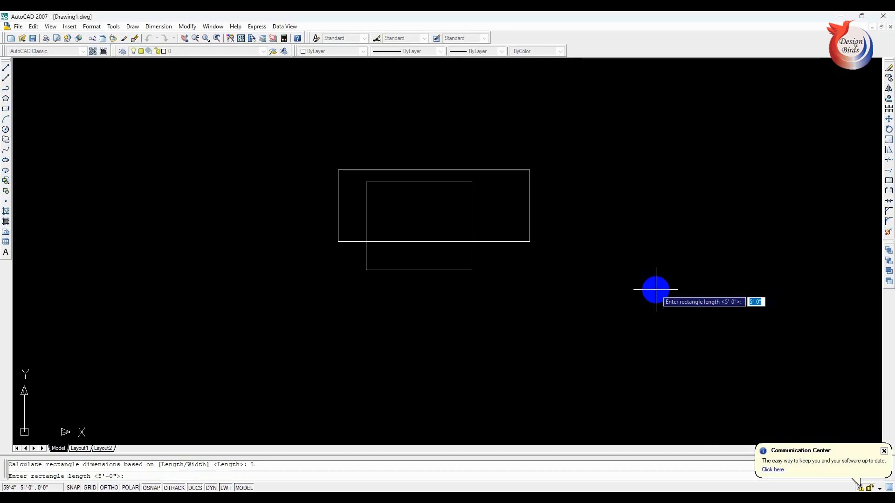
{"action": "type", "text": "7"}
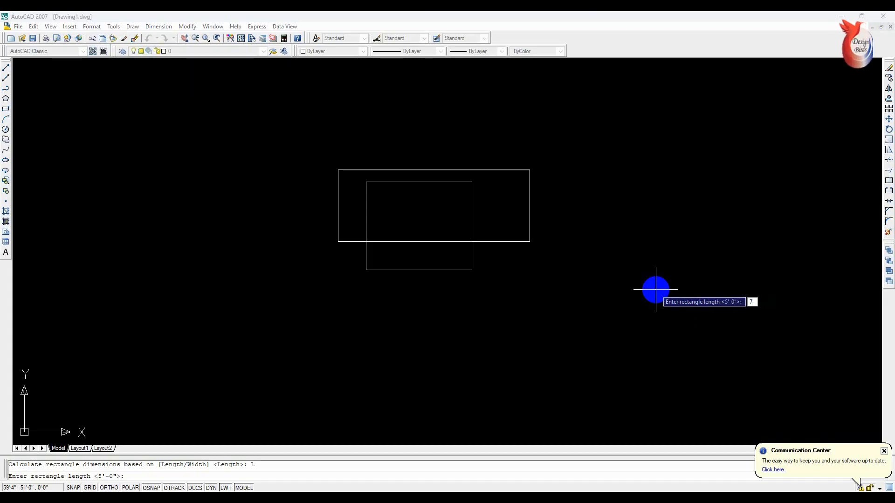
{"action": "type", "text": "'"}
{"action": "key", "text": "Return"}
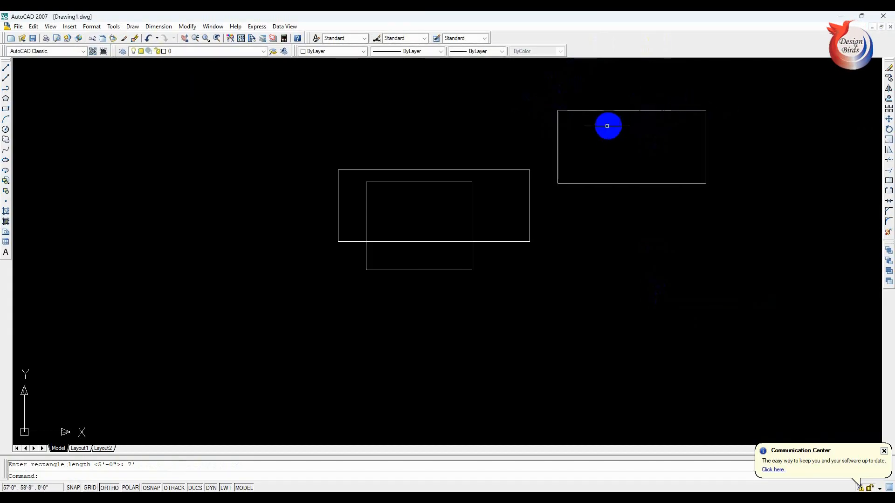
- Add a linear dimension above the top edge of the new area-based rectangle
{"action": "left_click", "coordinate": [161, 26]}
{"action": "left_click", "coordinate": [167, 52]}
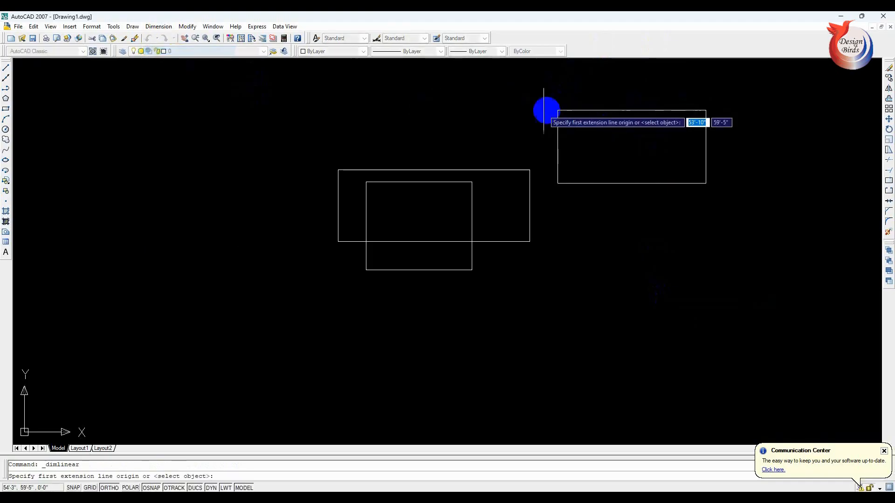
{"action": "left_click", "coordinate": [557, 111]}
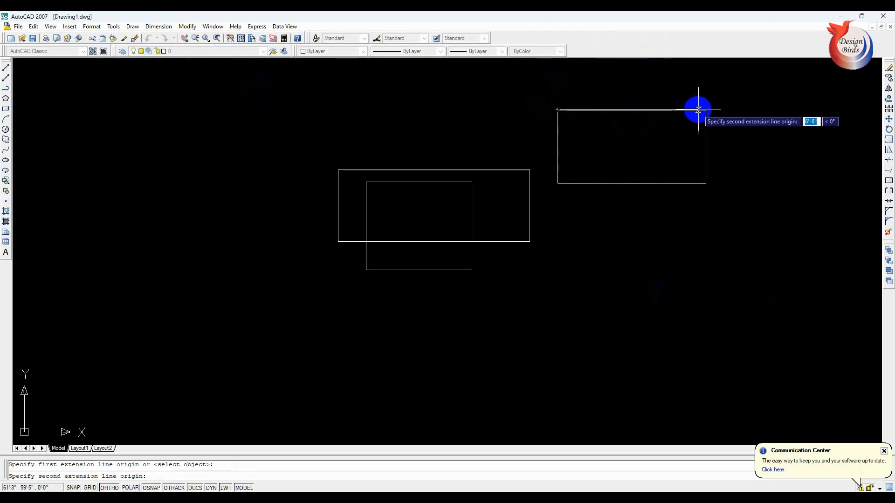
{"action": "left_click", "coordinate": [706, 110]}
{"action": "left_click", "coordinate": [707, 97]}
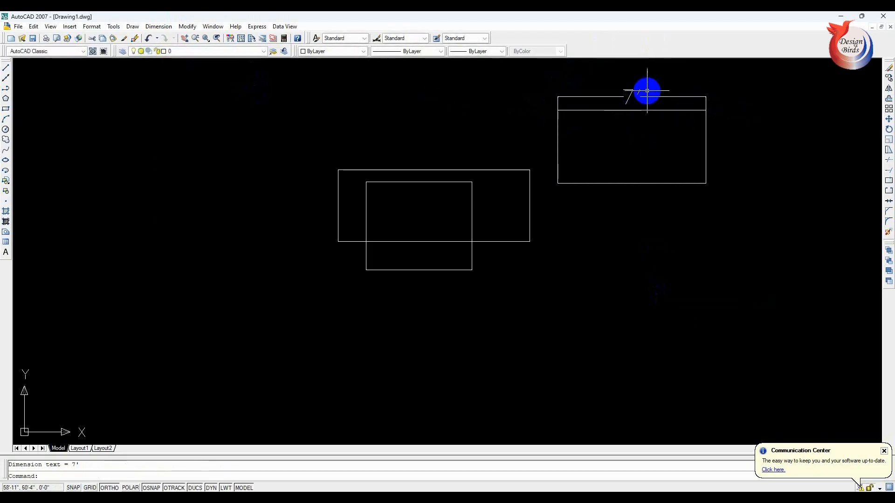
- List the properties of the dimensioned rectangle and highlight its area value in the listing
{"action": "scroll", "coordinate": [644, 91], "scroll_direction": "up", "scroll_amount": 3}
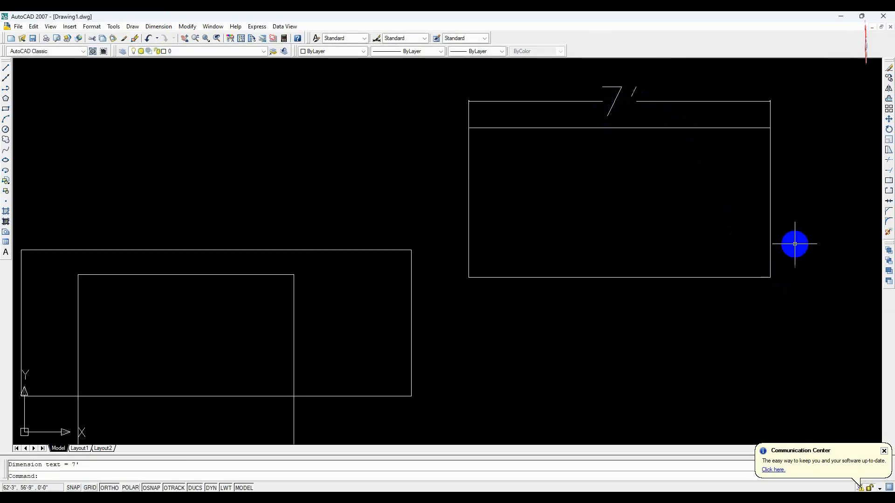
{"action": "scroll", "coordinate": [673, 208], "scroll_direction": "down", "scroll_amount": 2}
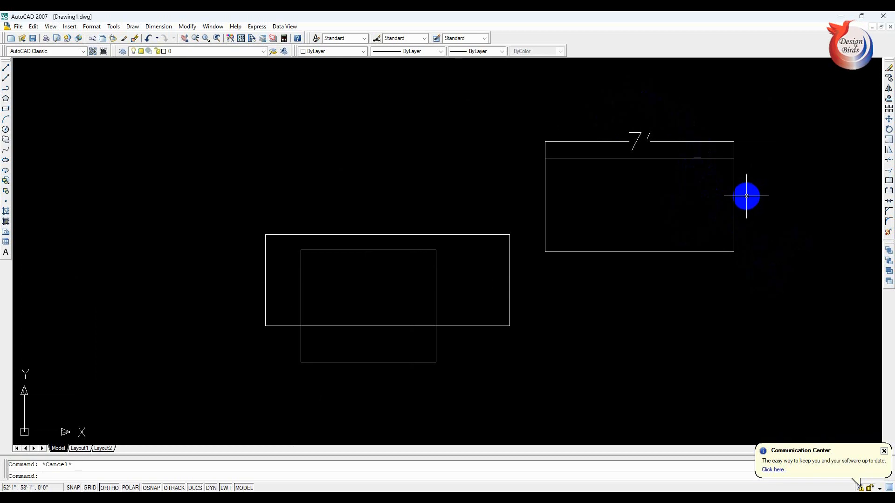
{"action": "type", "text": "l"}
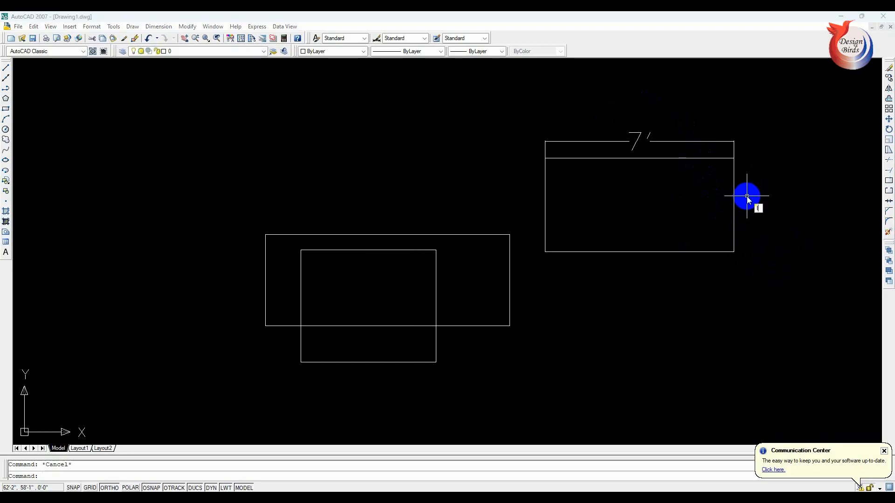
{"action": "type", "text": "ist"}
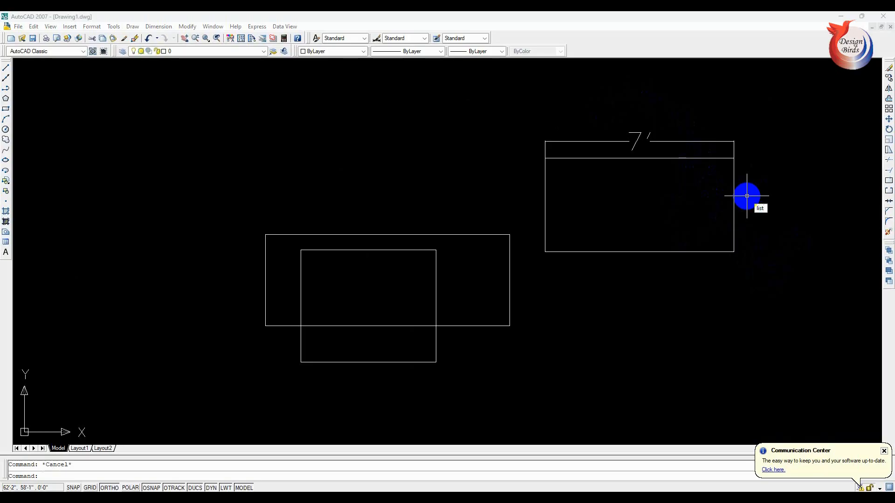
{"action": "key", "text": "Return"}
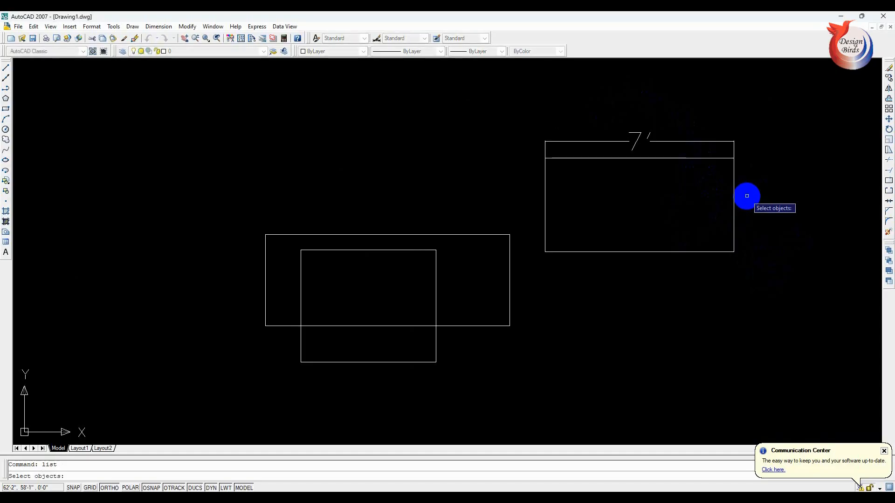
{"action": "left_click", "coordinate": [734, 213]}
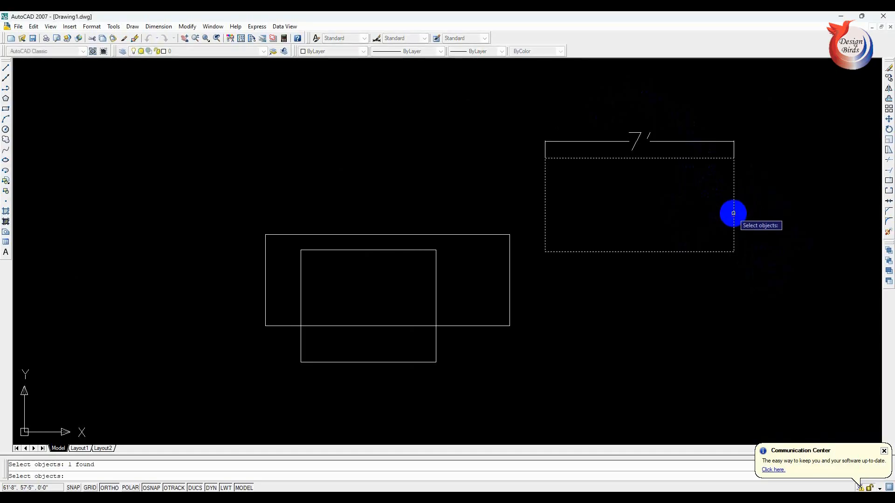
{"action": "key", "text": "Return"}
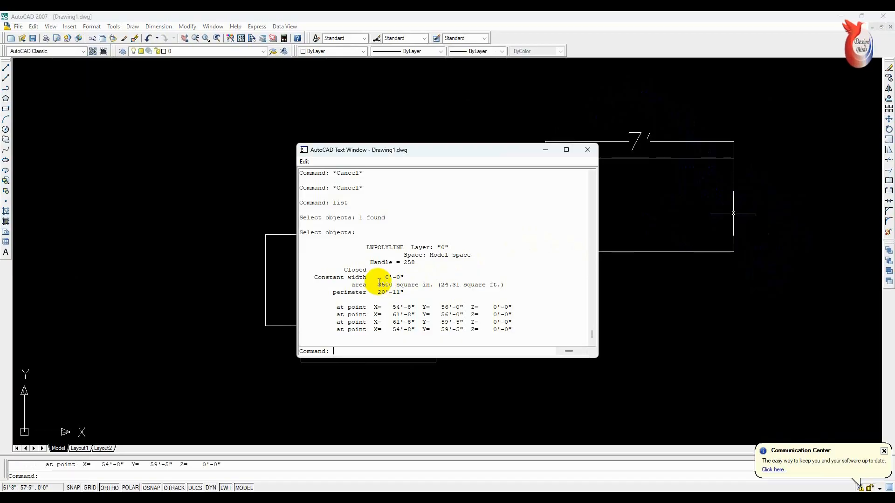
{"action": "left_click_drag", "start_coordinate": [378, 285], "coordinate": [417, 283]}
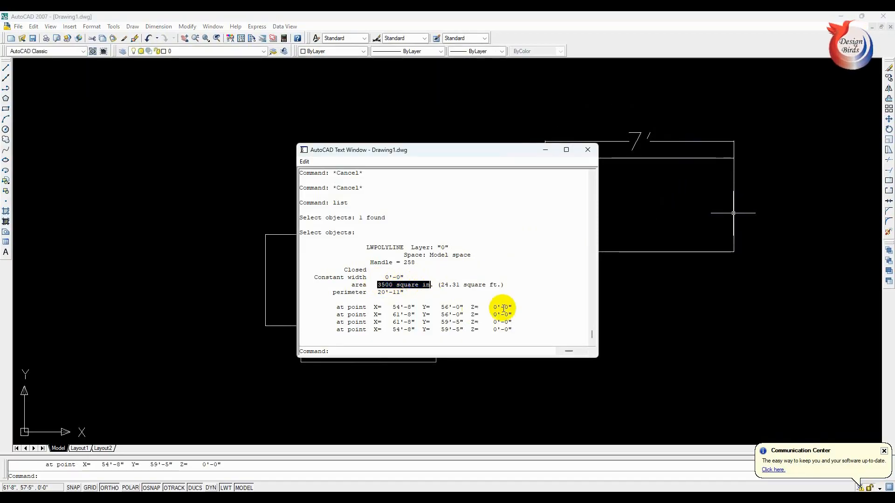
- Erase all three rectangles and the dimension with one selection window
{"action": "left_click", "coordinate": [766, 130]}
{"action": "left_click", "coordinate": [210, 430]}
{"action": "key", "text": "Delete"}
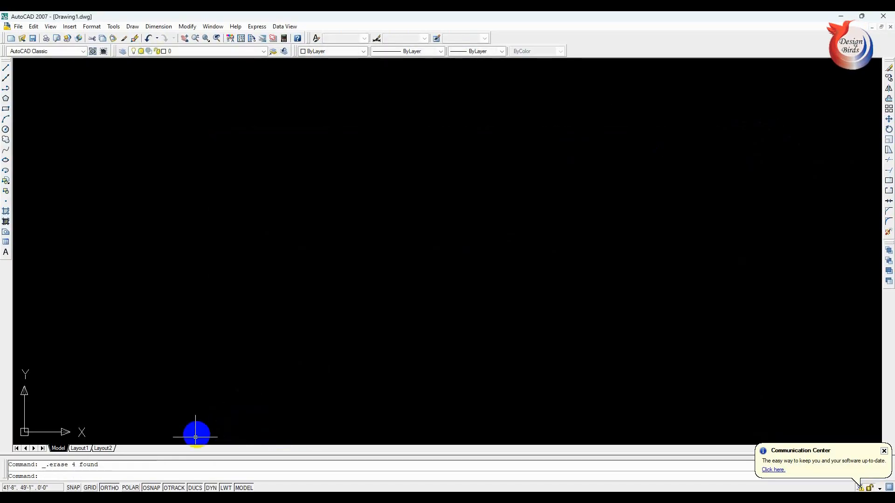
- Draw a rectangle with the Dimensions option, 25' long and 20' wide, extending down and to the right from its first corner
{"action": "type", "text": "r"}
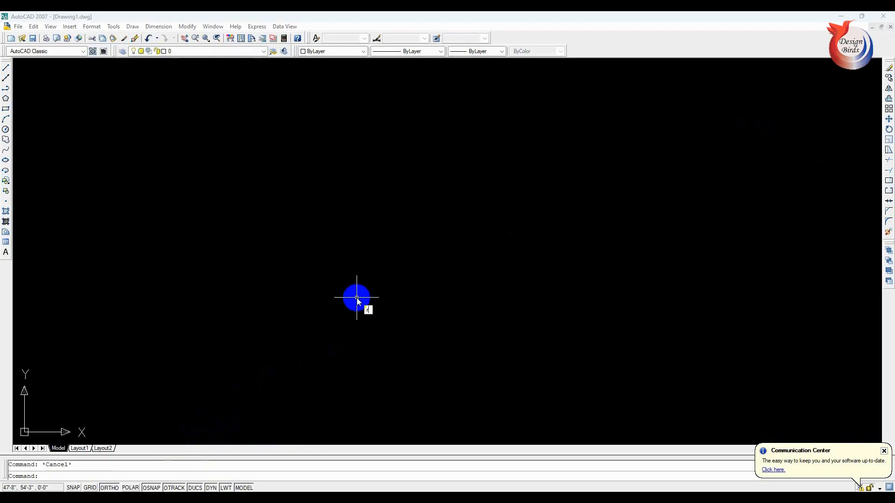
{"action": "type", "text": "ec"}
{"action": "key", "text": "Return"}
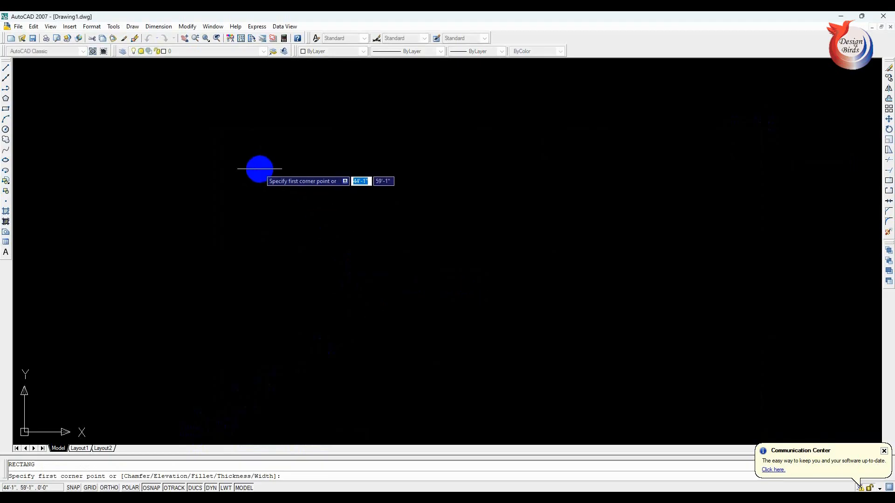
{"action": "left_click", "coordinate": [235, 160]}
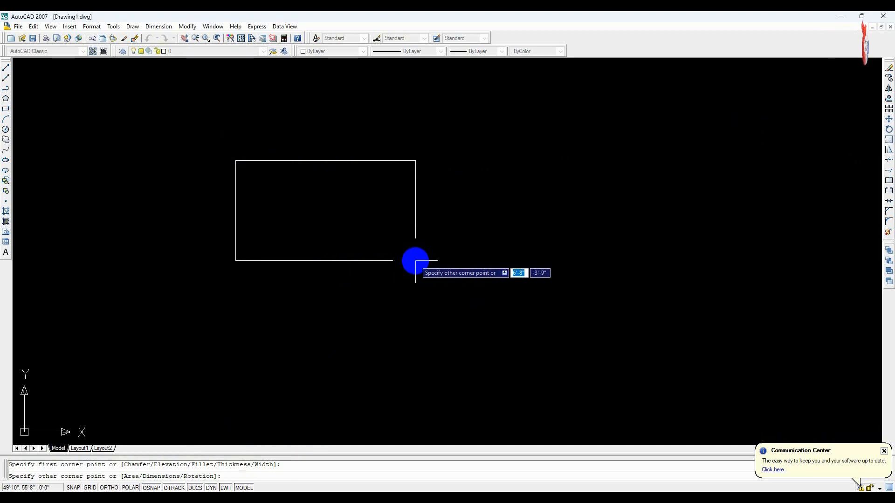
{"action": "type", "text": "d"}
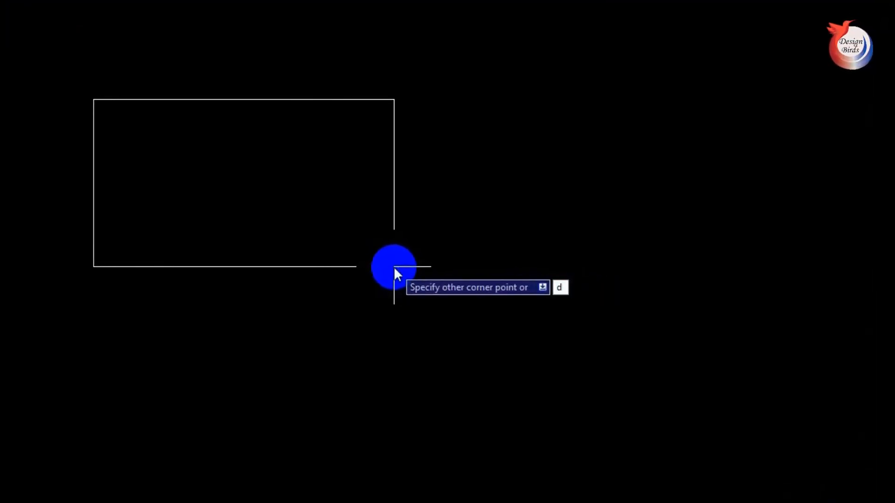
{"action": "key", "text": "Return"}
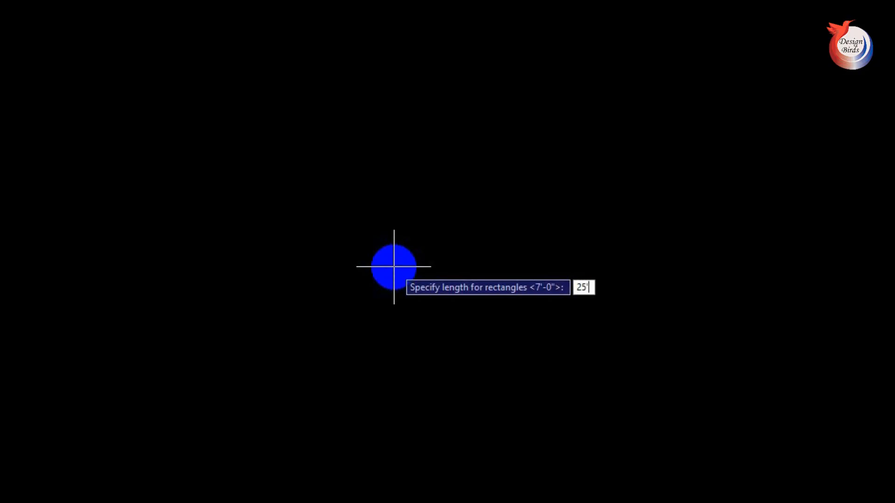
{"action": "key", "text": "Return"}
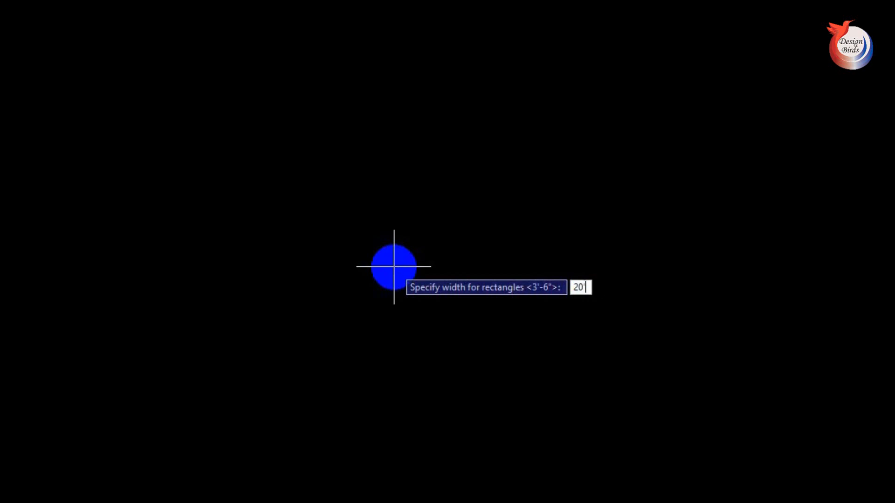
{"action": "key", "text": "Return"}
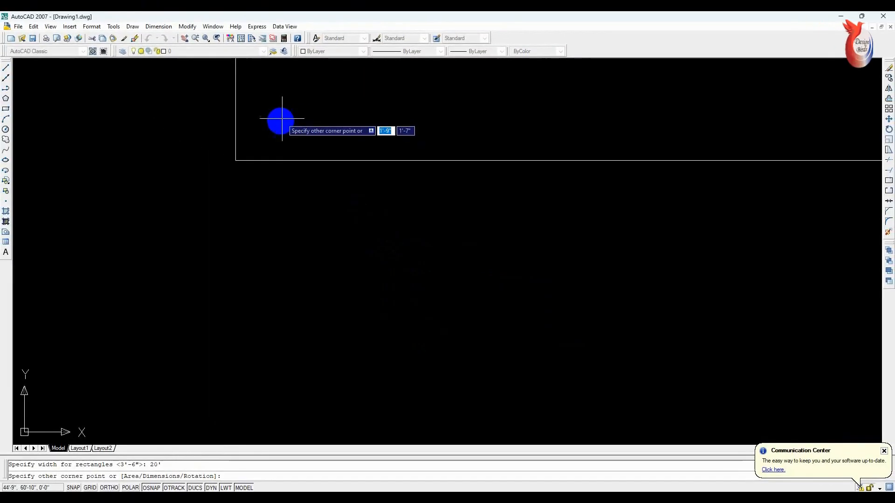
{"action": "scroll", "coordinate": [285, 149], "scroll_direction": "down", "scroll_amount": 3}
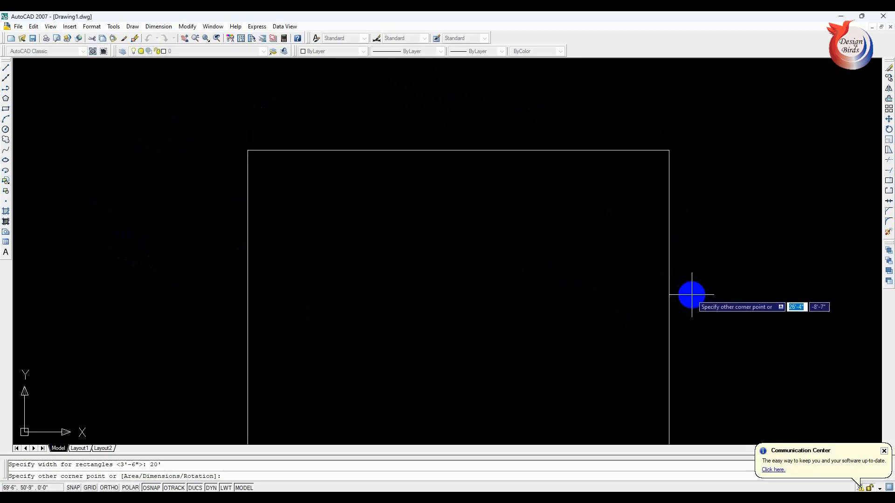
{"action": "left_click", "coordinate": [692, 295]}
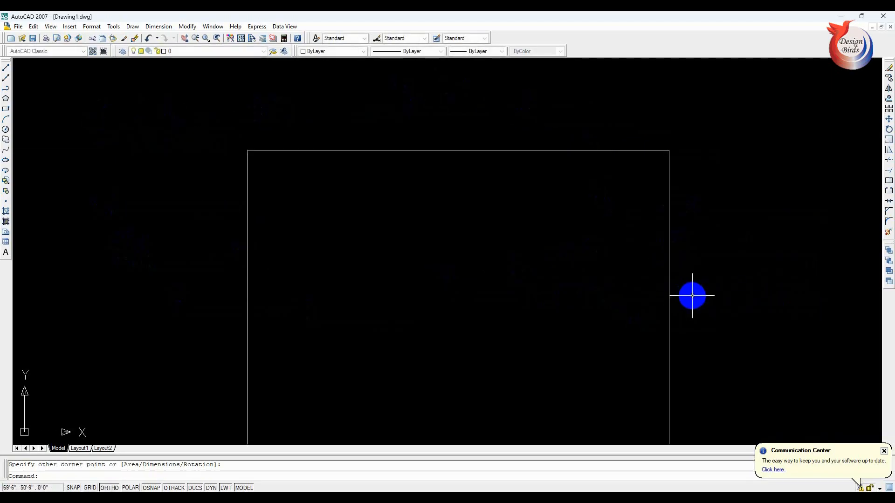
- Add a horizontal linear dimension above the top edge of the rectangle
{"action": "scroll", "coordinate": [575, 190], "scroll_direction": "down", "scroll_amount": 3}
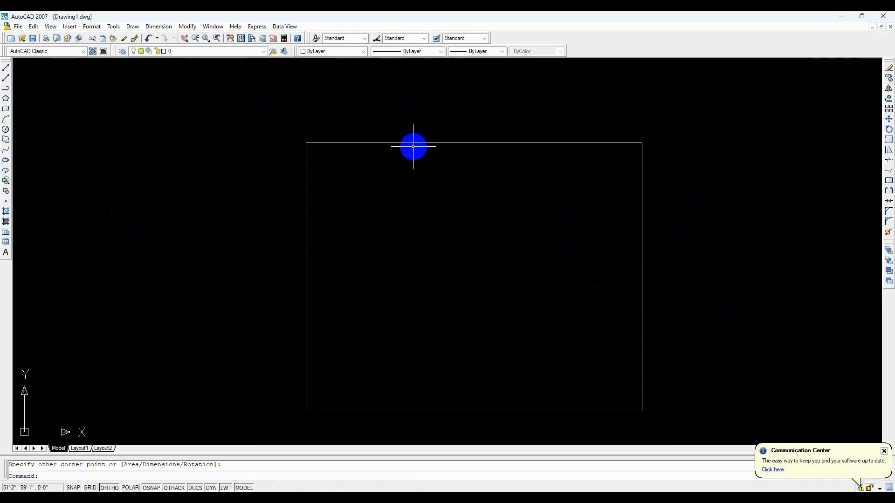
{"action": "left_click", "coordinate": [160, 25]}
{"action": "left_click", "coordinate": [163, 50]}
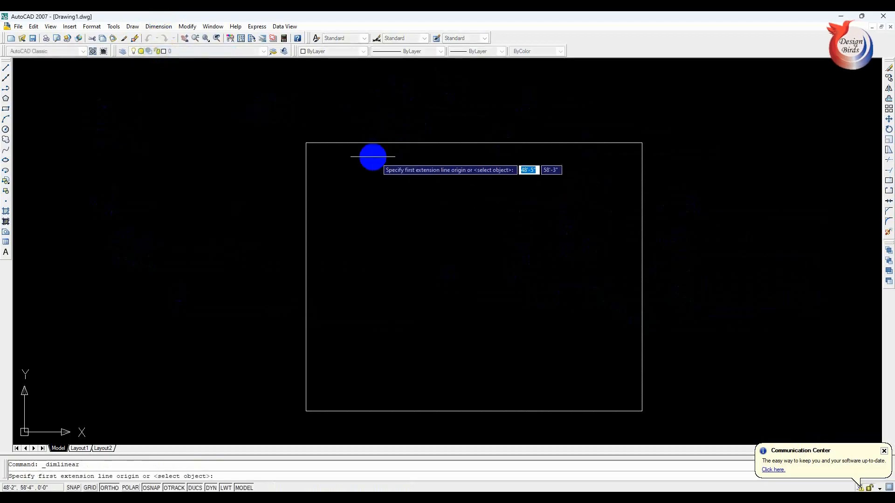
{"action": "left_click", "coordinate": [306, 143]}
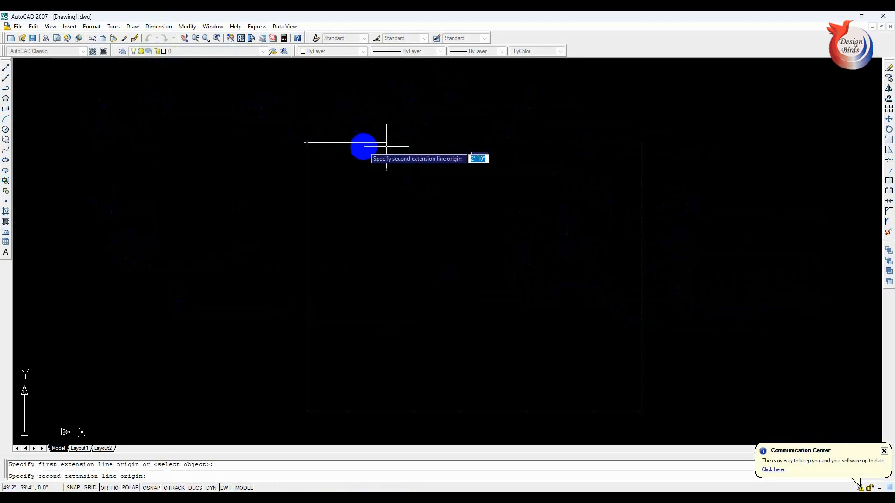
{"action": "left_click", "coordinate": [643, 142]}
{"action": "left_click", "coordinate": [608, 94]}
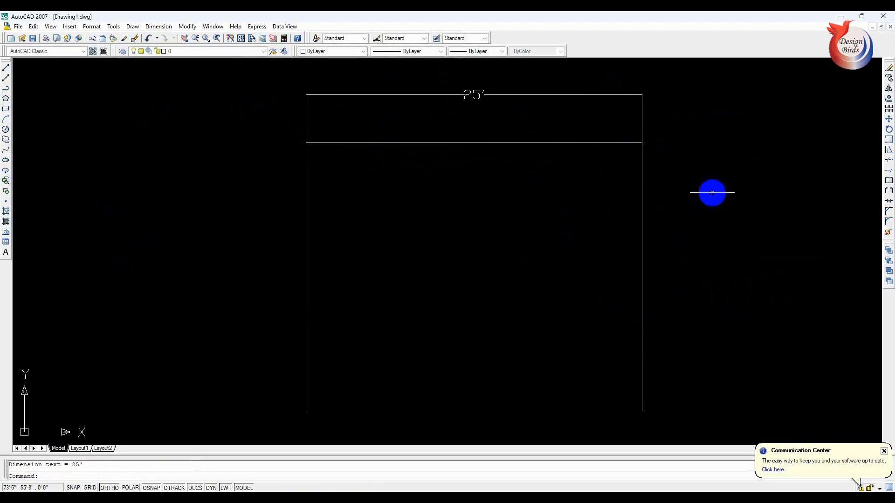
- Add a vertical linear dimension outside the rectangle's right edge
{"action": "key", "text": "Return"}
{"action": "left_click", "coordinate": [643, 143]}
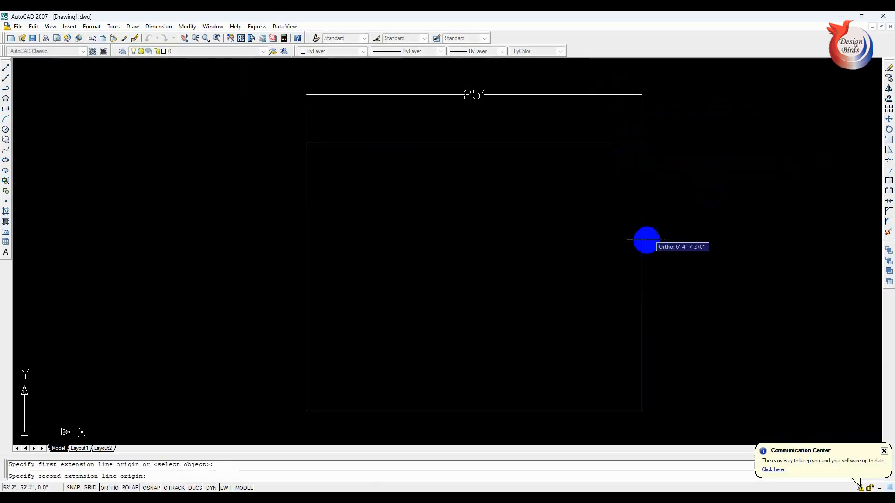
{"action": "left_click", "coordinate": [638, 409]}
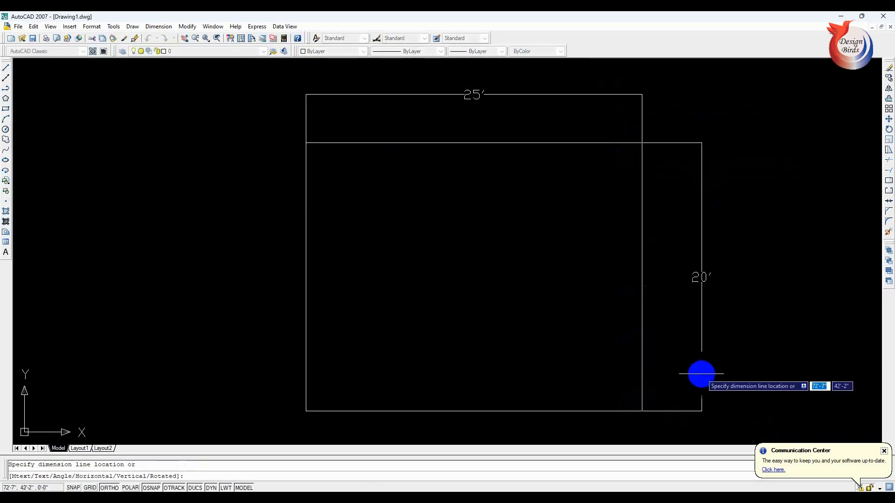
{"action": "left_click", "coordinate": [702, 372]}
{"action": "key", "text": "Escape"}
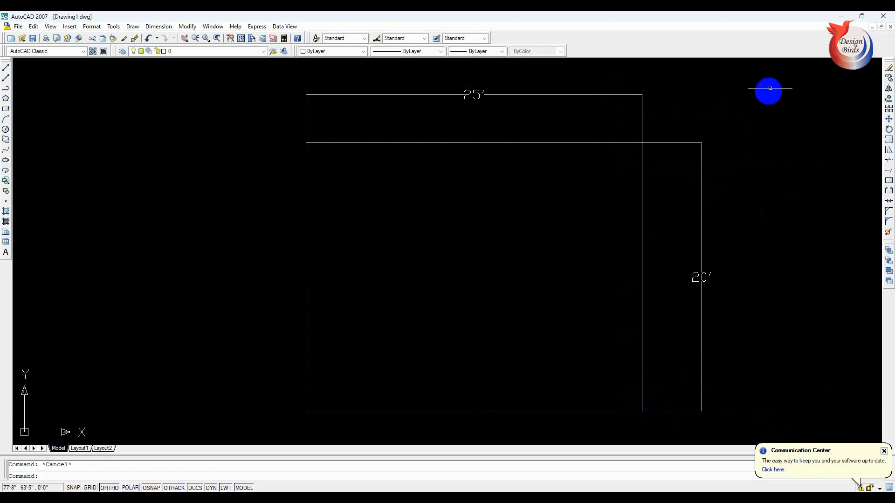
- Draw a rectangle with the Dimensions option, 10' long and 6' wide, in the empty space to the left of the dimensioned rectangle
{"action": "left_click", "coordinate": [770, 82]}
{"action": "key", "text": "Escape"}
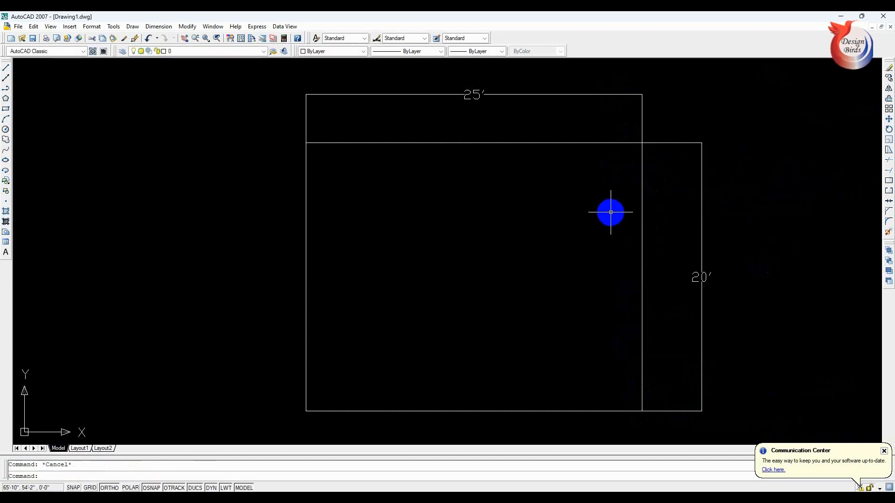
{"action": "type", "text": "rec"}
{"action": "key", "text": "Return"}
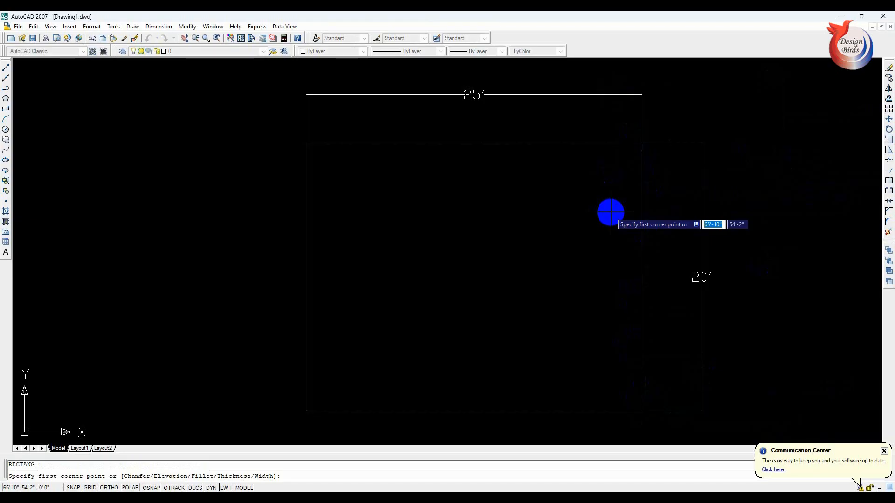
{"action": "left_click", "coordinate": [133, 159]}
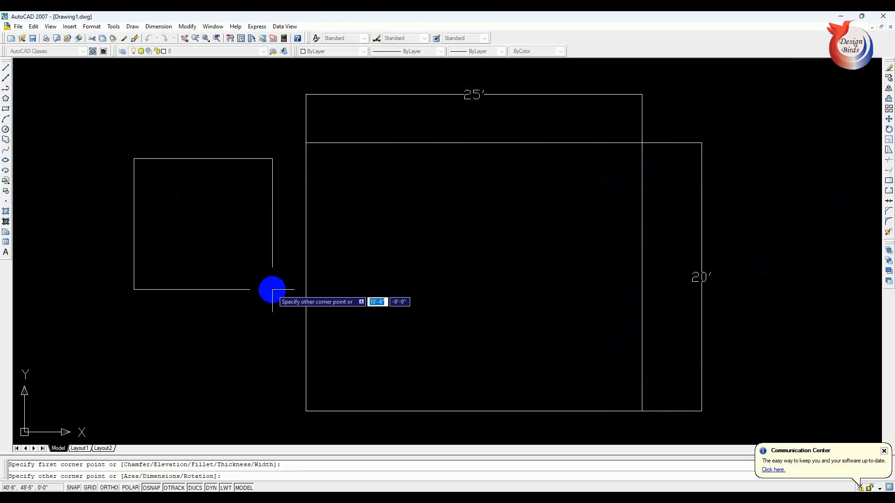
{"action": "type", "text": "d"}
{"action": "key", "text": "Return"}
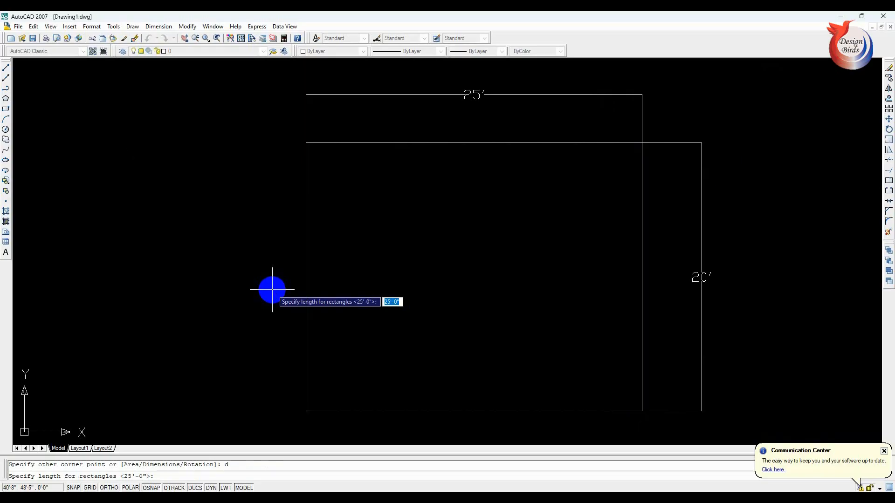
{"action": "type", "text": "10"}
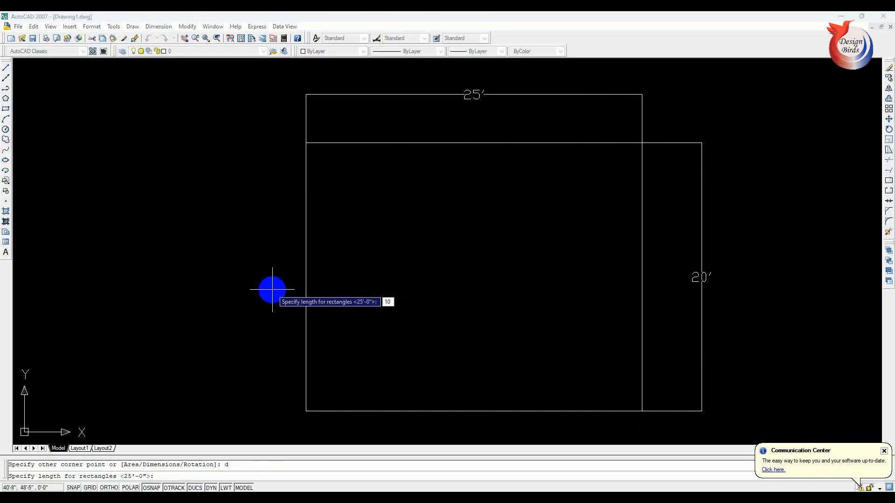
{"action": "type", "text": "'"}
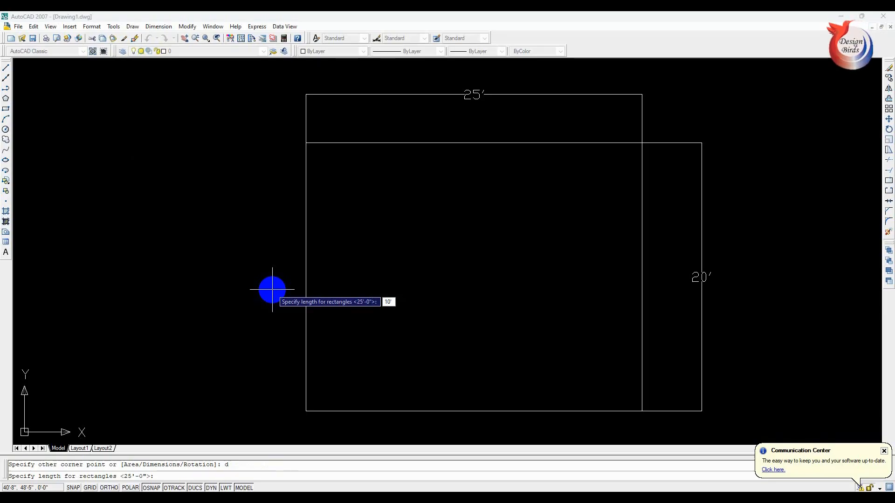
{"action": "key", "text": "Return"}
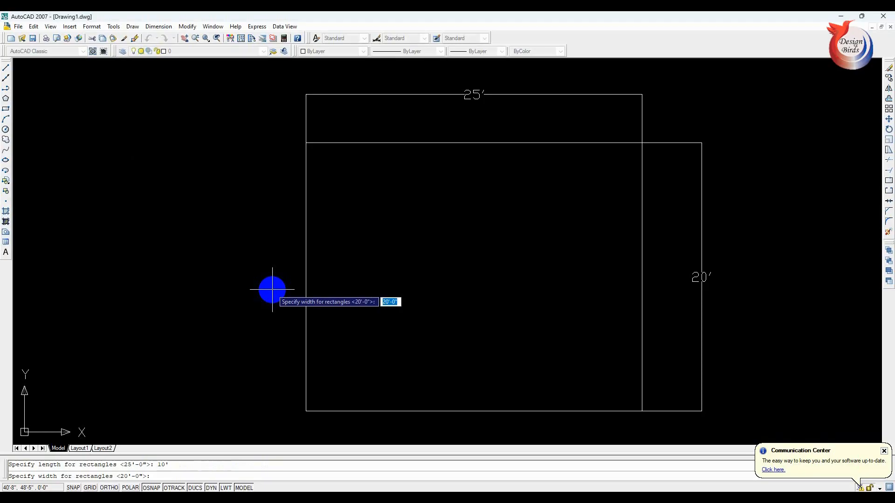
{"action": "type", "text": "6'"}
{"action": "key", "text": "Return"}
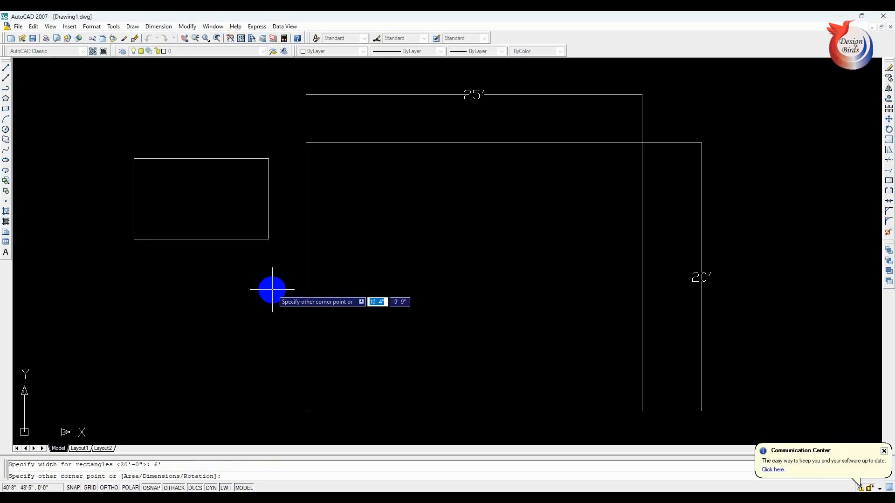
{"action": "left_click", "coordinate": [288, 265]}
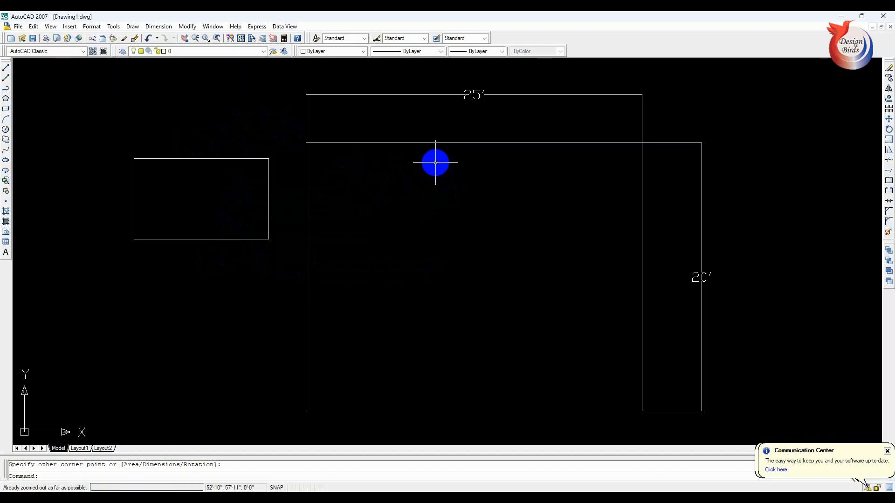
- Erase both rectangles and their dimensions with one selection window
{"action": "key", "text": "Escape"}
{"action": "left_click", "coordinate": [703, 105]}
{"action": "left_click", "coordinate": [152, 284]}
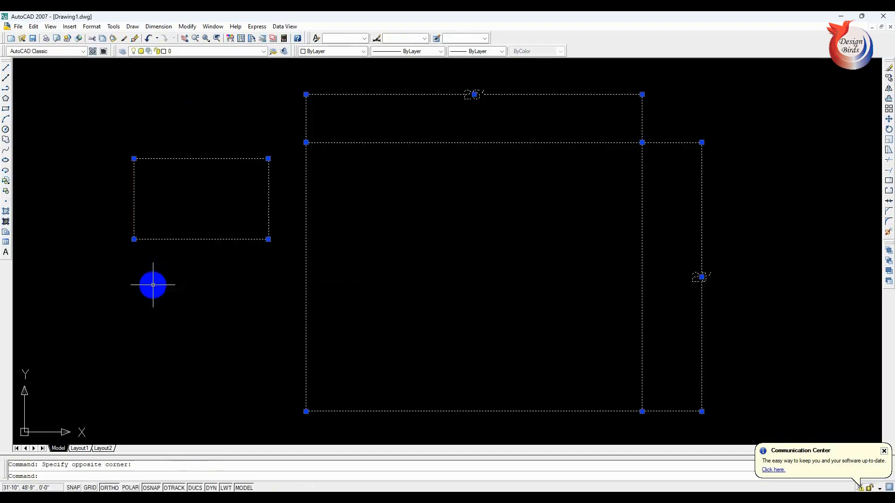
{"action": "key", "text": "Delete"}
- Draw a large rectangle with the Rotation option, picking a rotation angle of about 9° before placing its opposite corner
{"action": "type", "text": "r"}
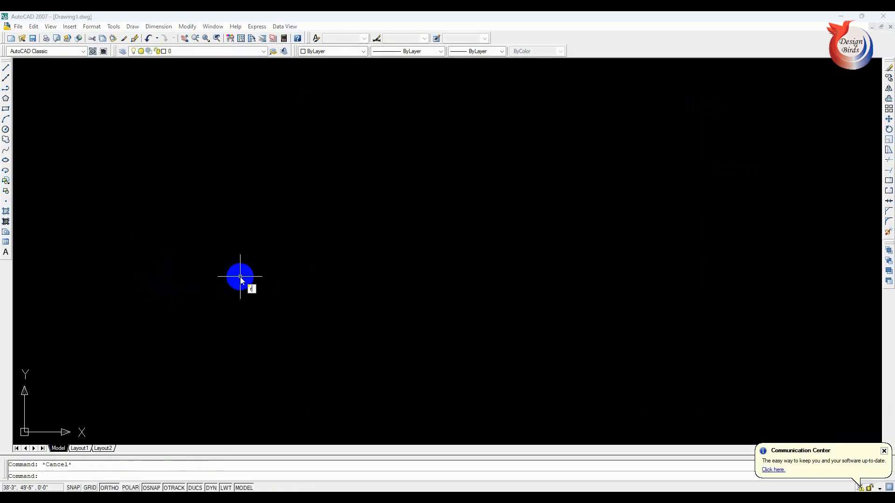
{"action": "type", "text": "ec"}
{"action": "key", "text": "Return"}
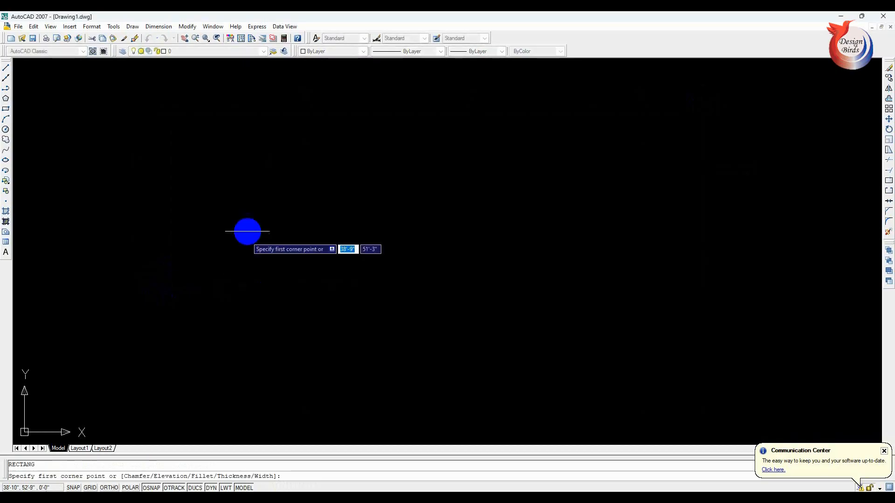
{"action": "left_click", "coordinate": [224, 150]}
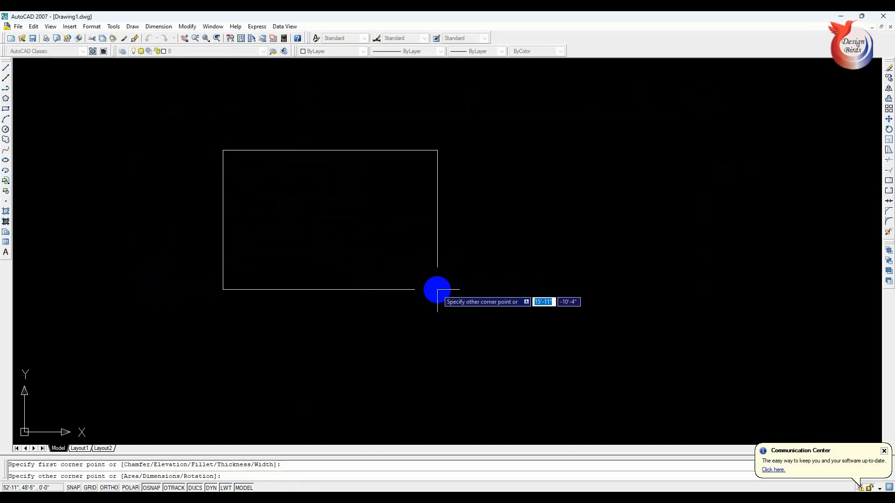
{"action": "type", "text": "r"}
{"action": "key", "text": "Return"}
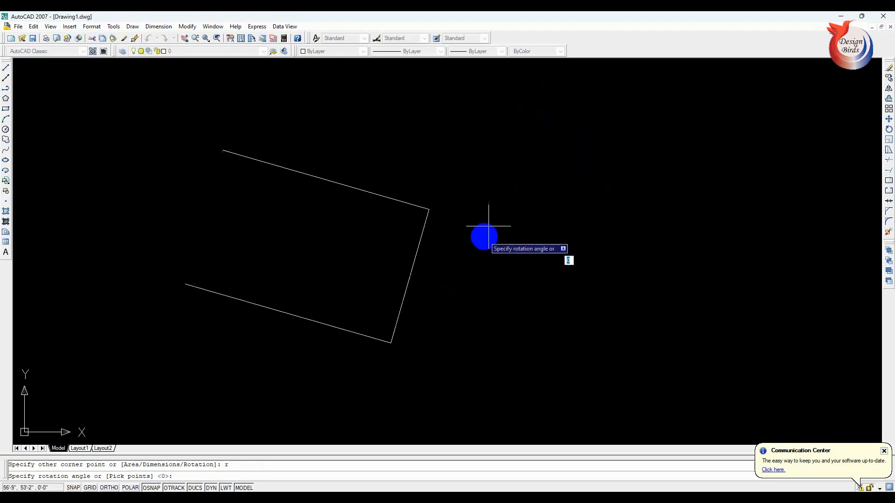
{"action": "left_click", "coordinate": [498, 106]}
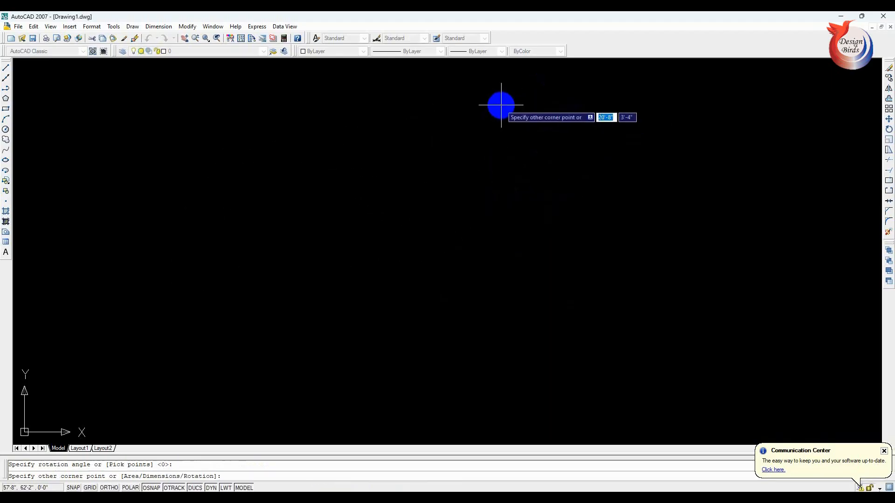
{"action": "left_click", "coordinate": [556, 243]}
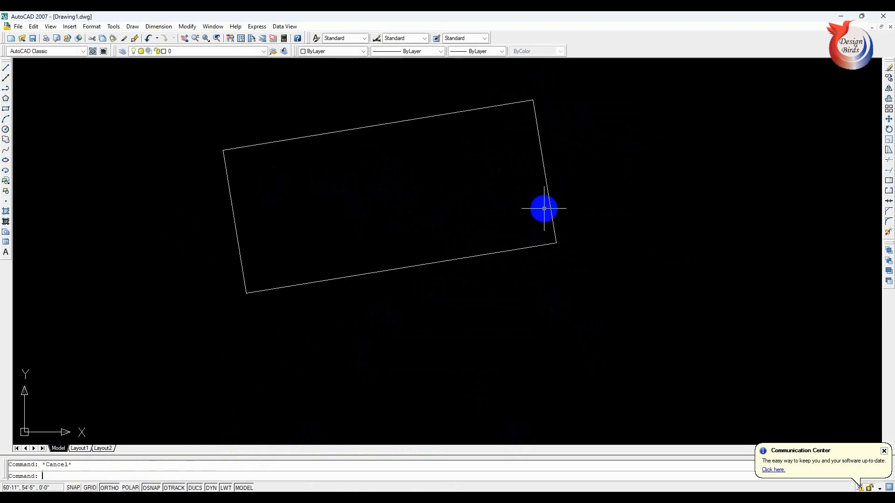
- Draw a second rectangle to the right of the first with the Rotation option, rotated 40°
{"action": "type", "text": "re"}
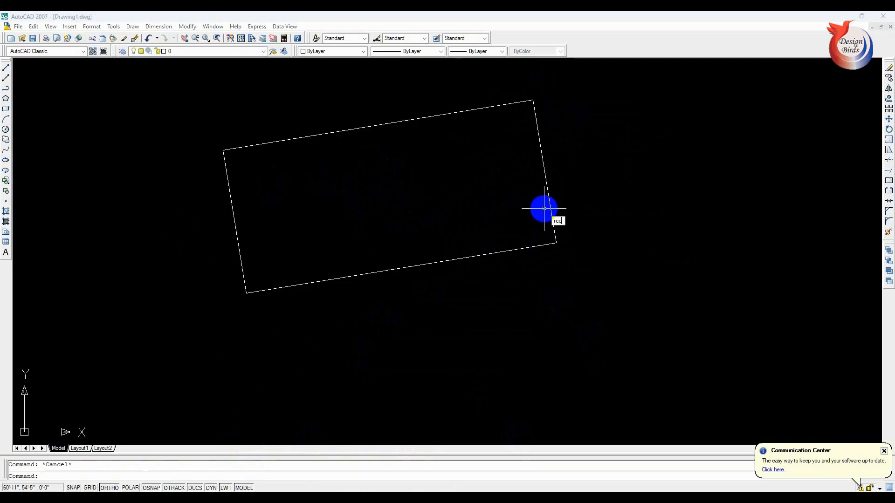
{"action": "type", "text": "c"}
{"action": "key", "text": "Return"}
{"action": "left_click", "coordinate": [599, 149]}
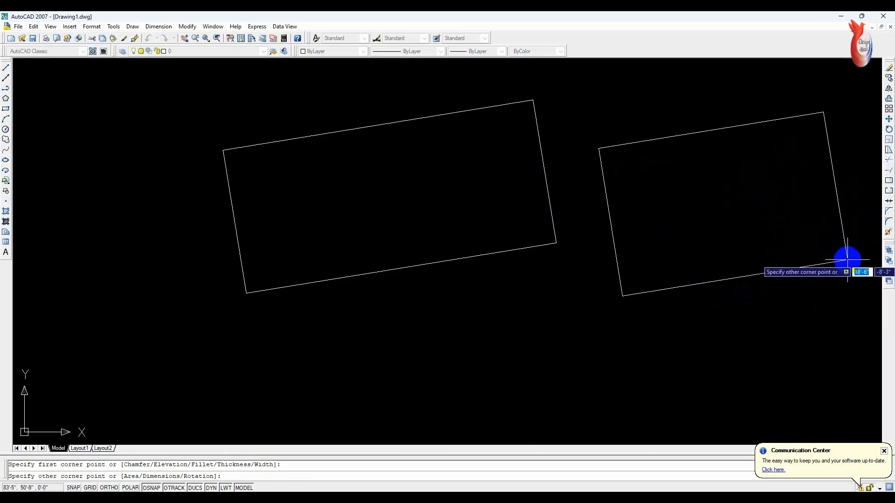
{"action": "type", "text": "r"}
{"action": "key", "text": "Return"}
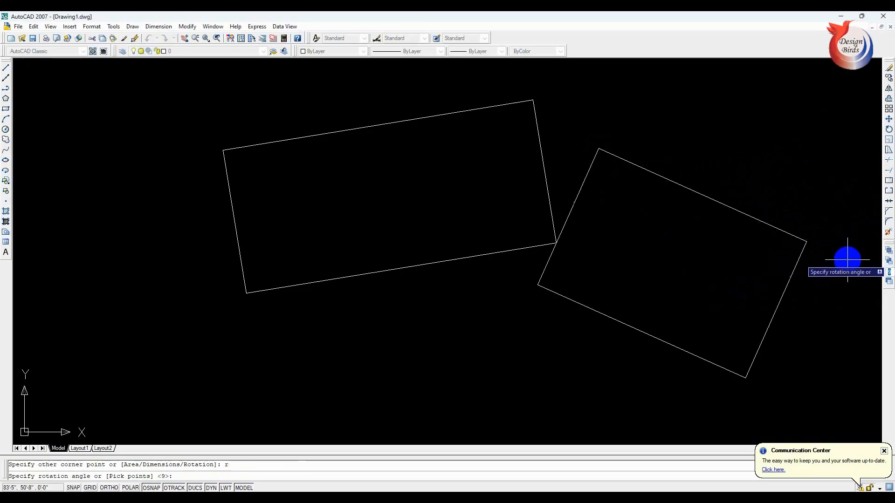
{"action": "scroll", "coordinate": [662, 224], "scroll_direction": "down", "scroll_amount": 1}
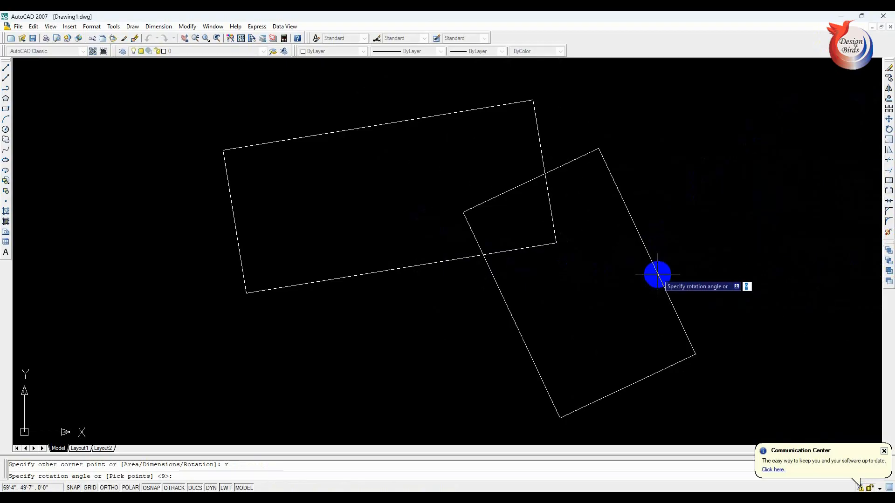
{"action": "key", "text": "F8"}
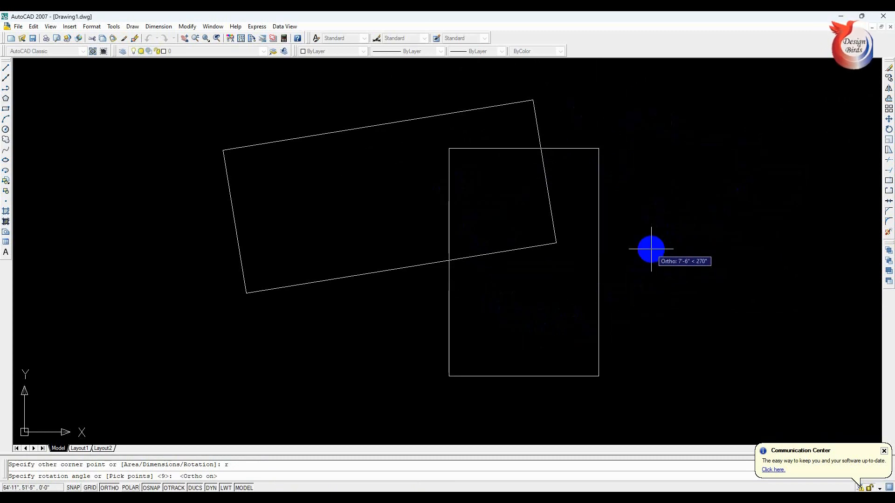
{"action": "key", "text": "F8"}
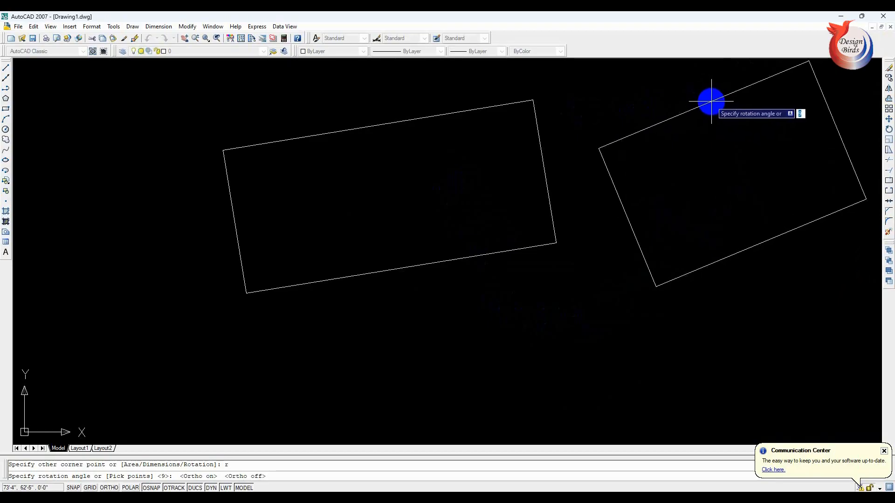
{"action": "type", "text": "4"}
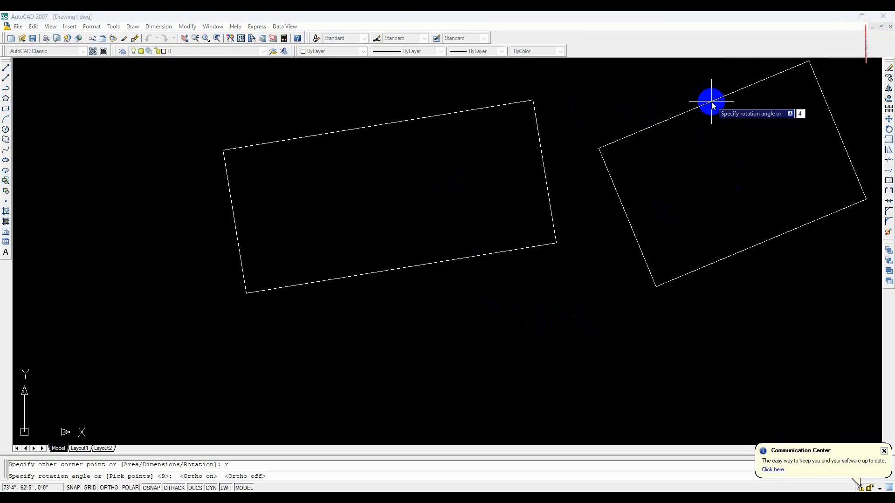
{"action": "type", "text": "0"}
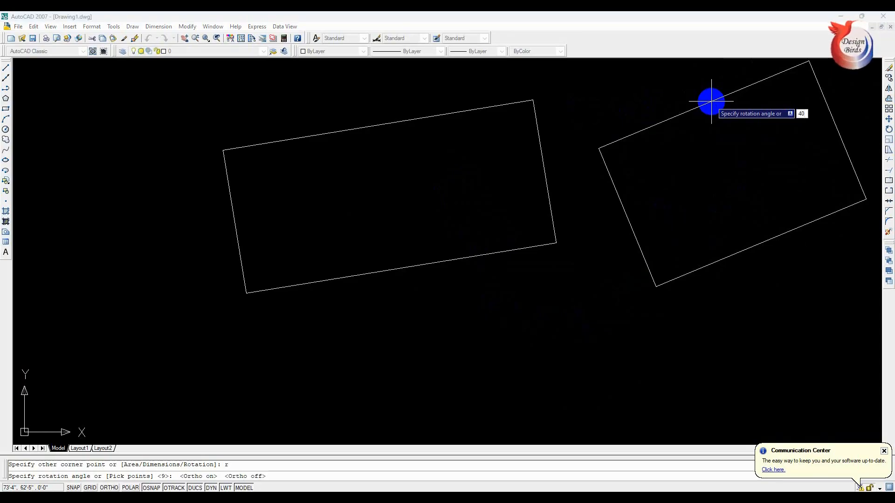
{"action": "key", "text": "Return"}
{"action": "left_click", "coordinate": [827, 140]}
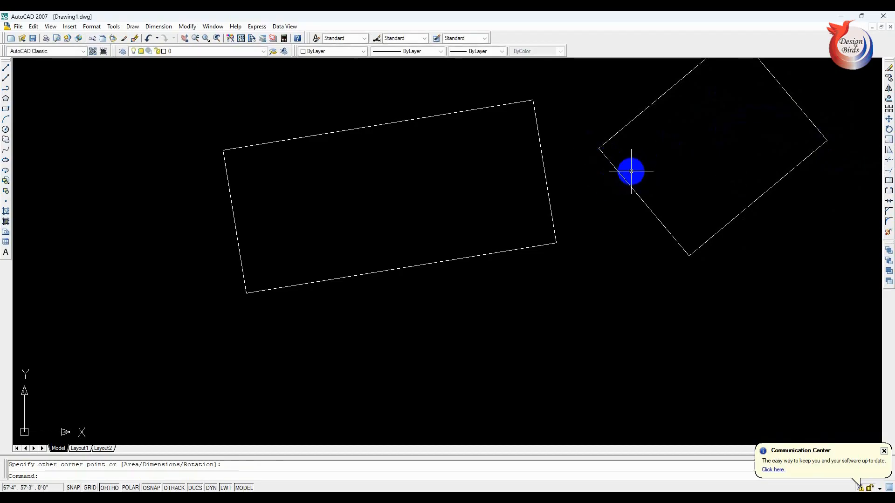
{"action": "key", "text": "Escape"}
- Draw a third rectangle with the Rotation option set to 30°, starting from a corner just below the first rectangle
{"action": "type", "text": "rec"}
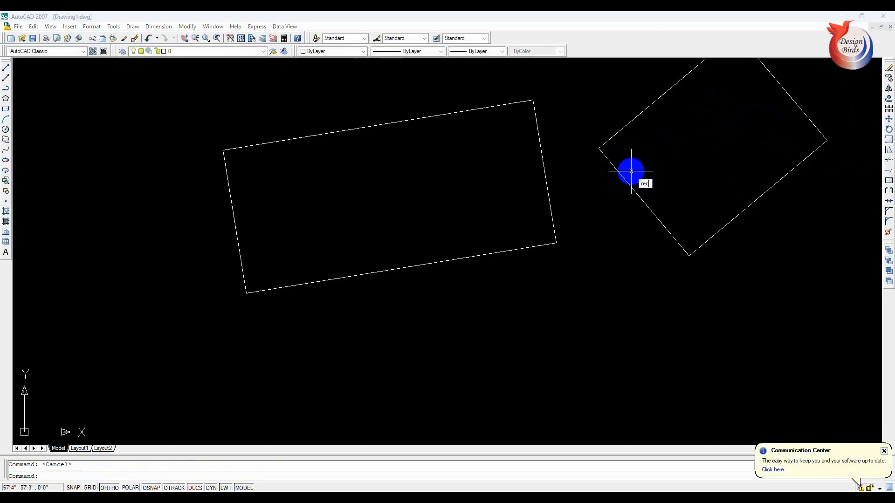
{"action": "key", "text": "Return"}
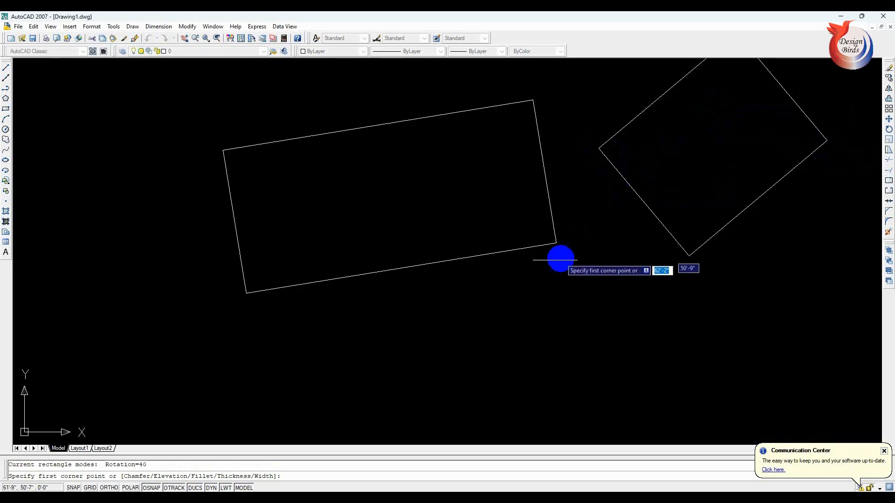
{"action": "left_click", "coordinate": [439, 294]}
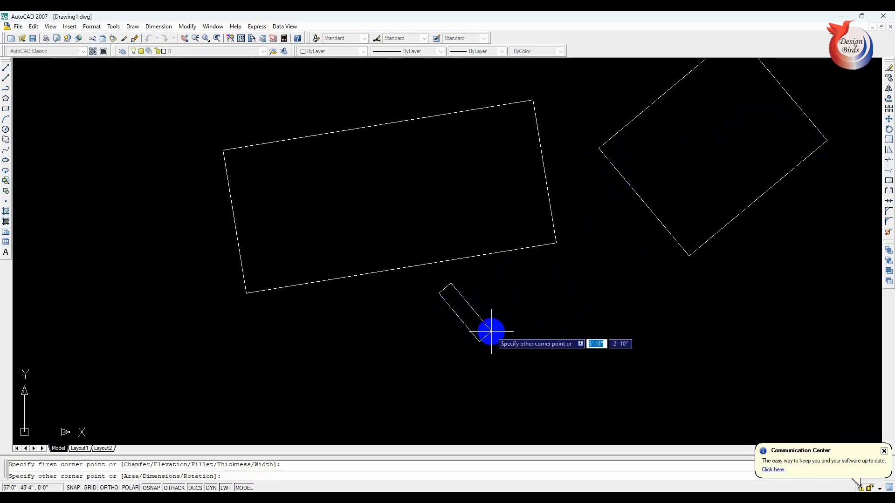
{"action": "type", "text": "r"}
{"action": "key", "text": "Return"}
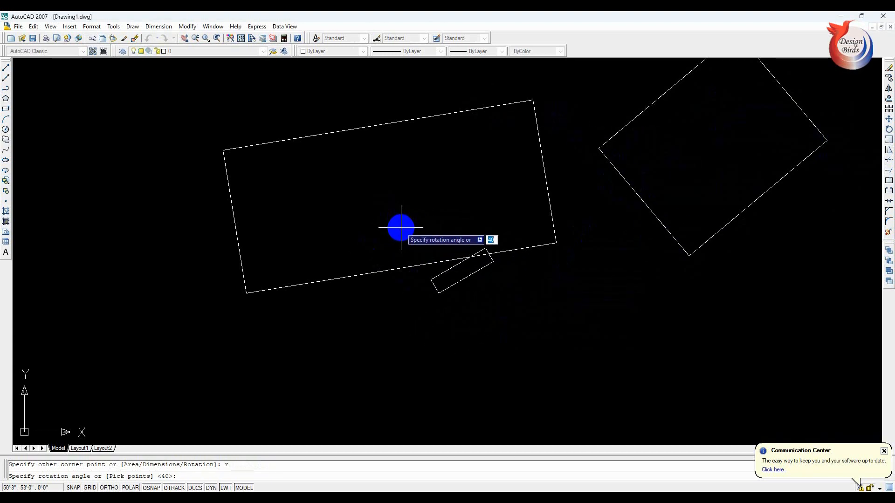
{"action": "type", "text": "3"}
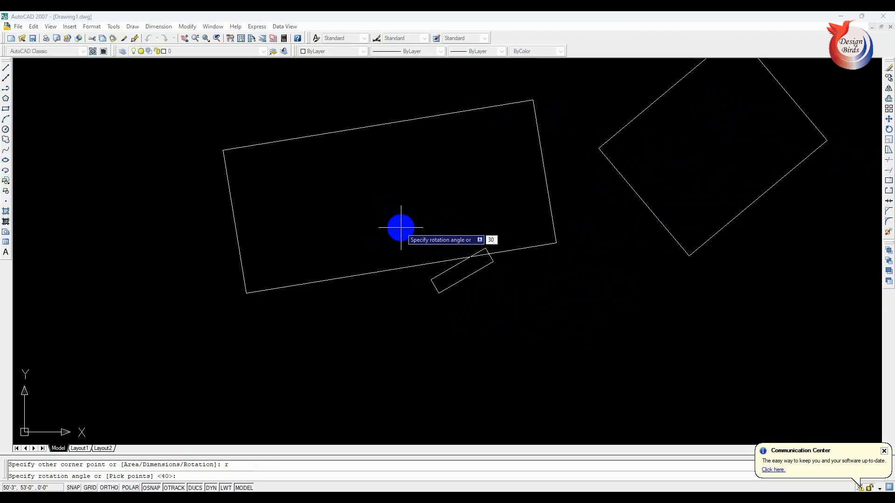
{"action": "key", "text": "Return"}
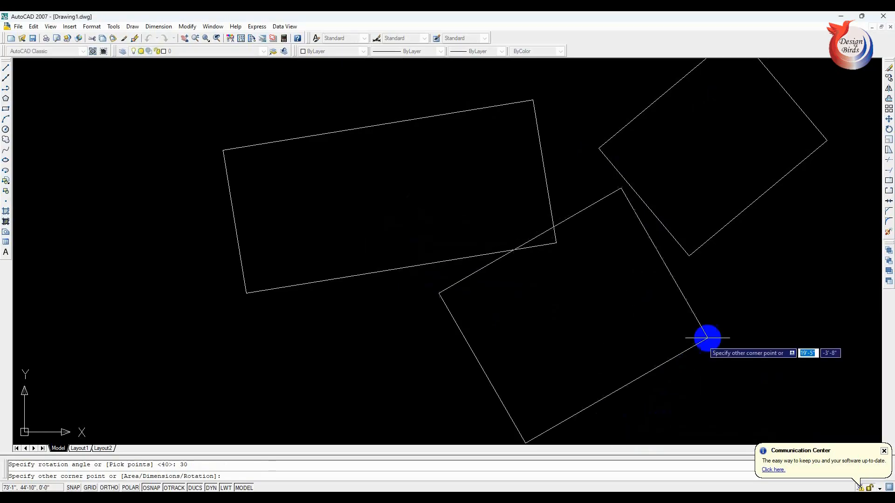
{"action": "left_click", "coordinate": [707, 326]}
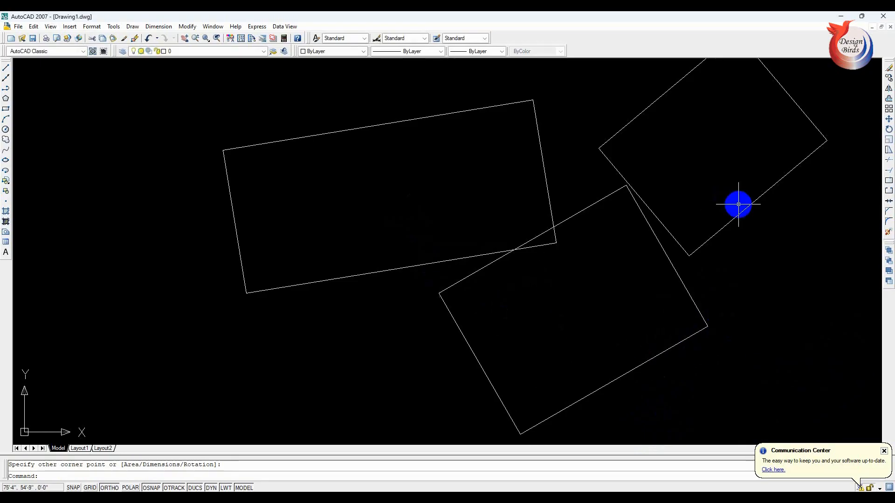
- Select everything in the drawing and erase all three rotated rectangles
{"action": "left_click", "coordinate": [726, 226]}
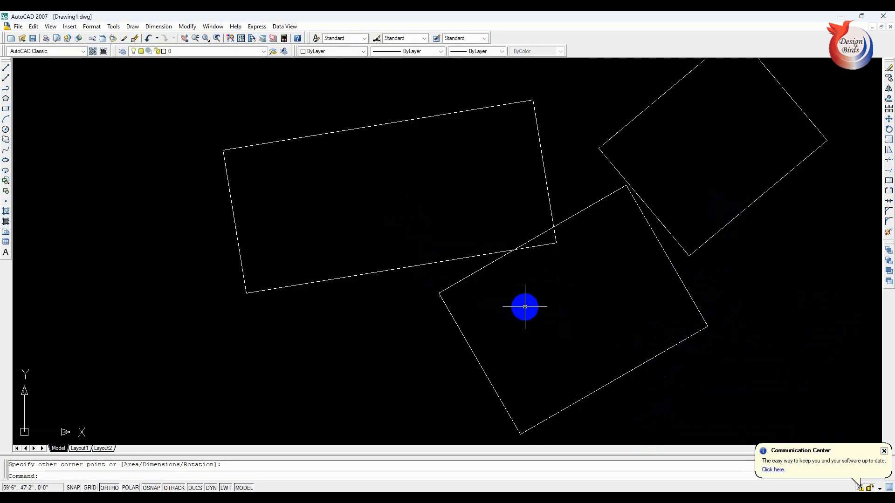
{"action": "key", "text": "ctrl+a"}
{"action": "key", "text": "Delete"}
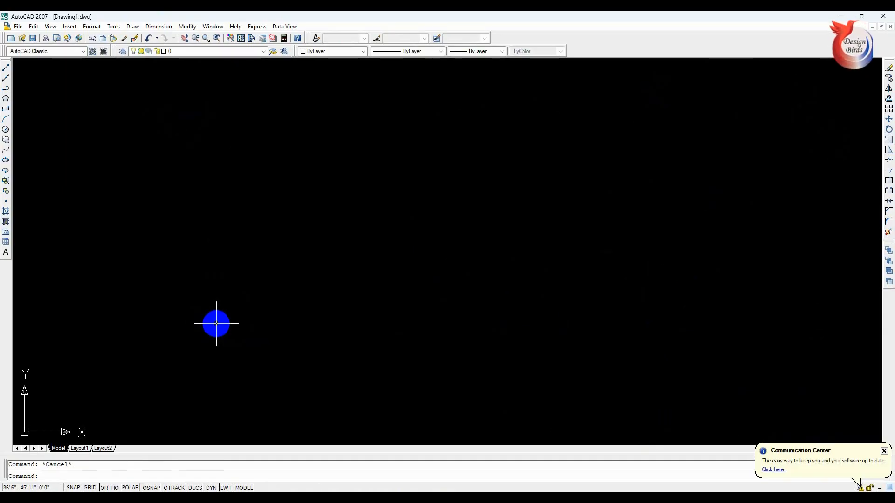
- Draw a rectangle in the empty drawing with the Rotation option set to 45°, picking both opposite corners
{"action": "type", "text": "re"}
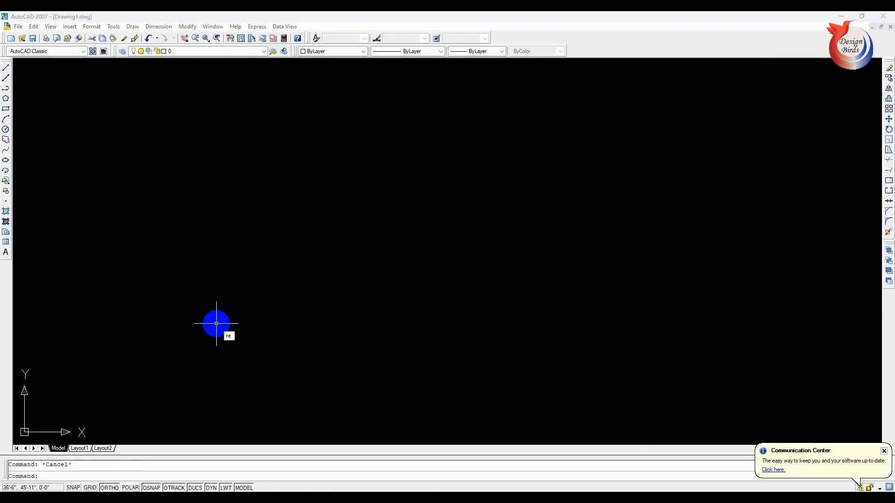
{"action": "type", "text": "c"}
{"action": "key", "text": "Return"}
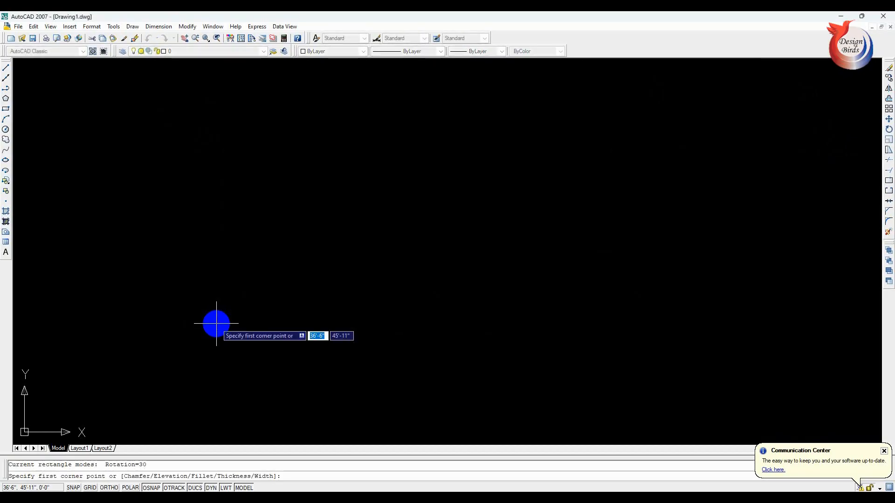
{"action": "left_click", "coordinate": [208, 172]}
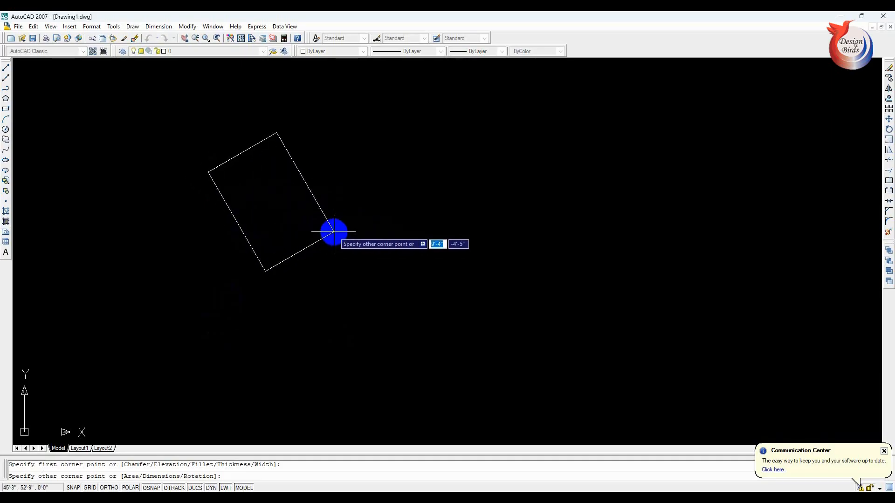
{"action": "type", "text": "r"}
{"action": "key", "text": "Return"}
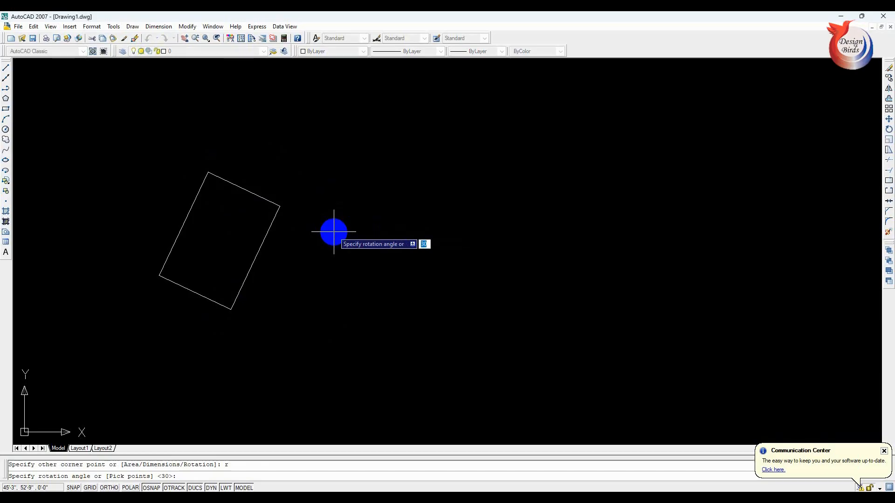
{"action": "type", "text": "45"}
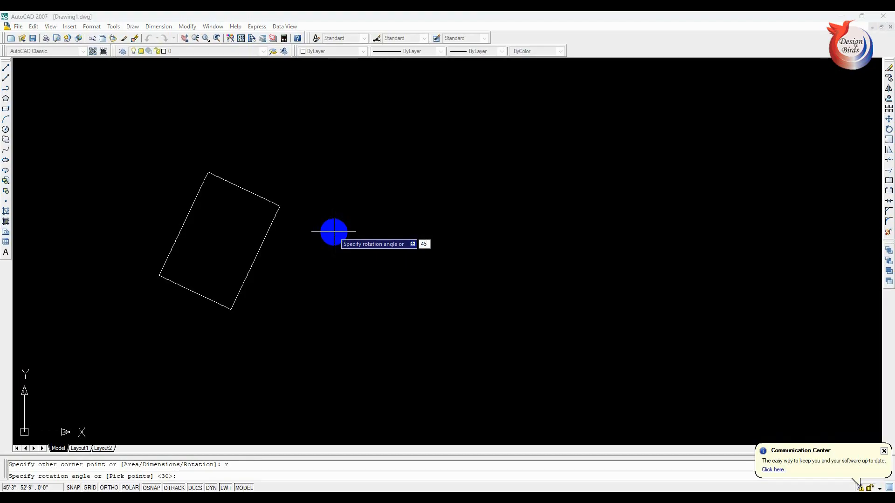
{"action": "key", "text": "Return"}
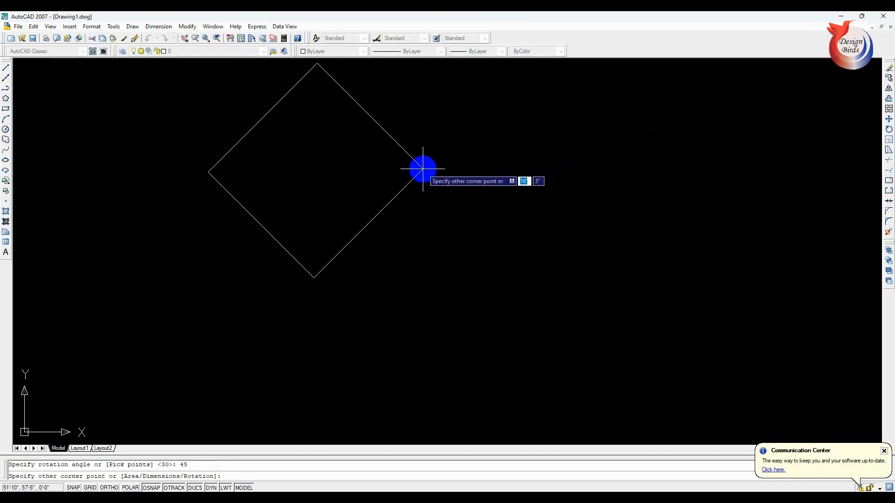
{"action": "left_click", "coordinate": [421, 174]}
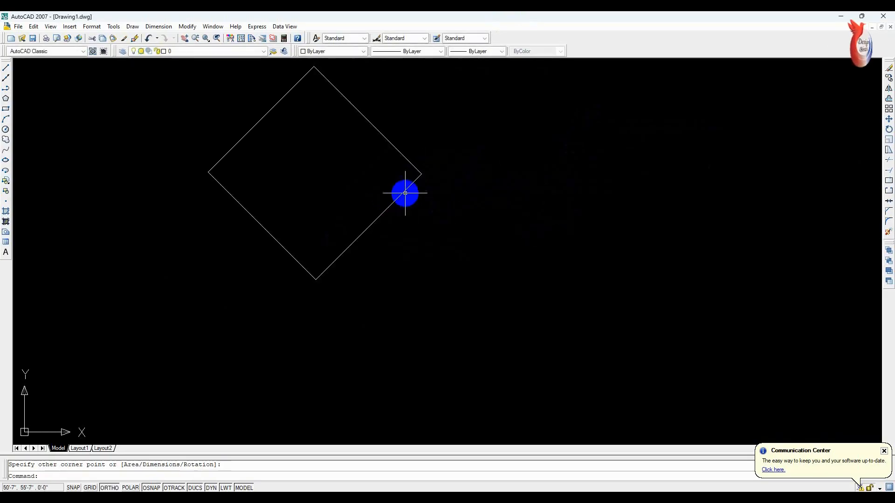
{"action": "key", "text": "Escape"}
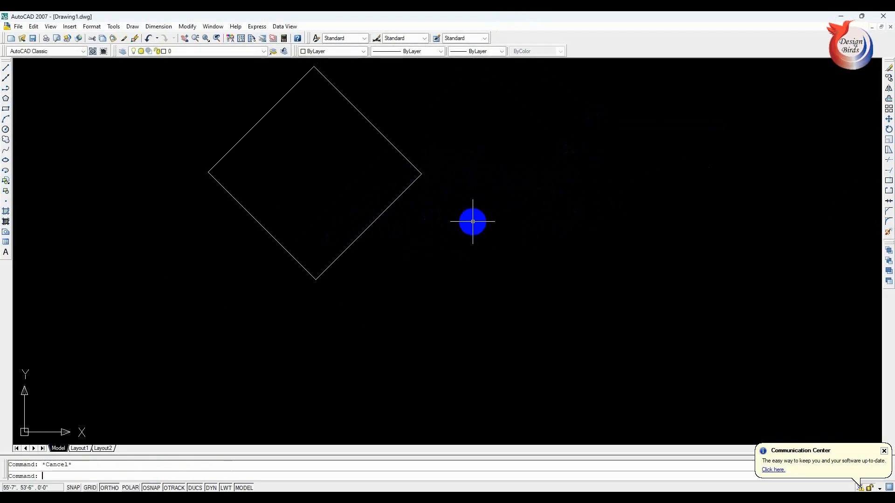
- Draw a second rectangle about 16' wide beside the tilted one, with the Rotation option set to 0°
{"action": "type", "text": "re"}
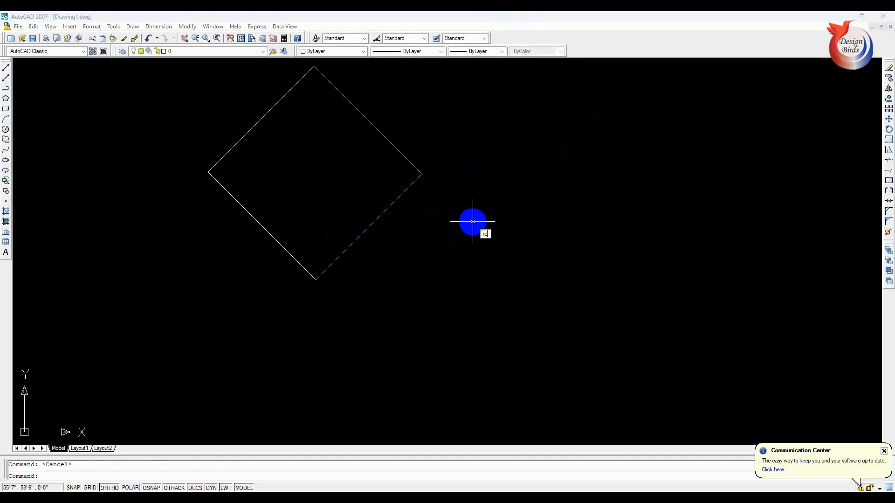
{"action": "type", "text": "c"}
{"action": "key", "text": "Return"}
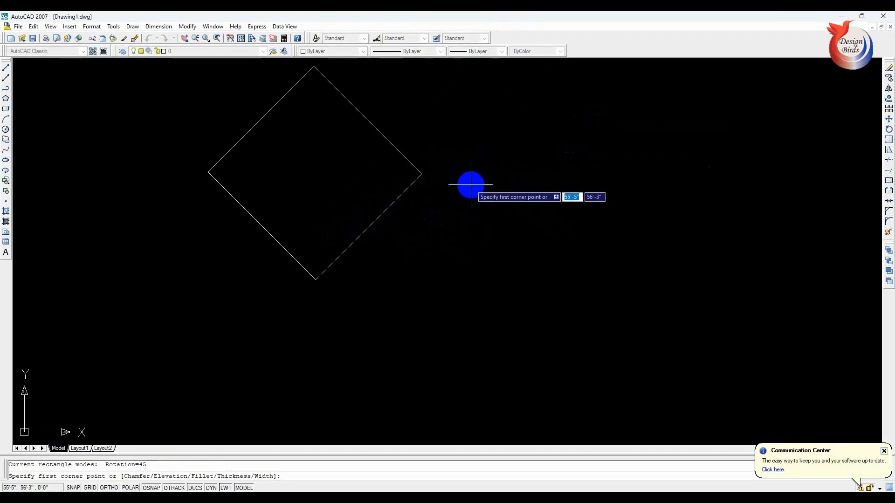
{"action": "left_click", "coordinate": [471, 185]}
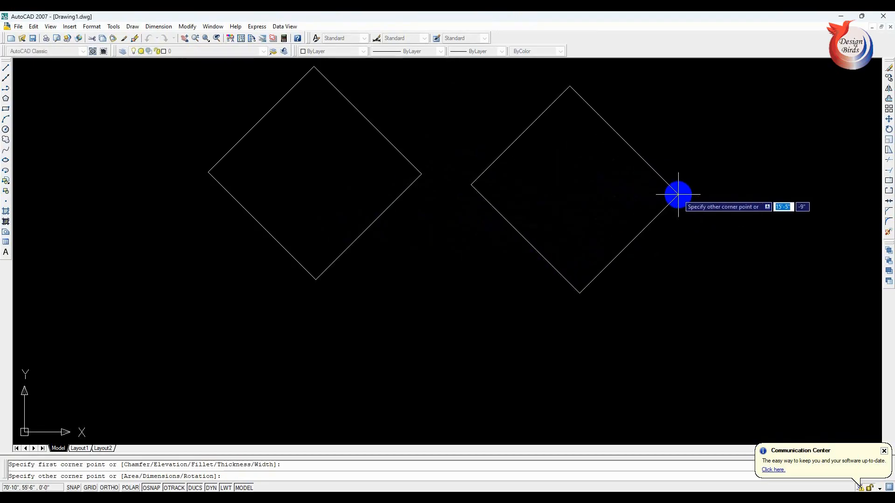
{"action": "type", "text": "r"}
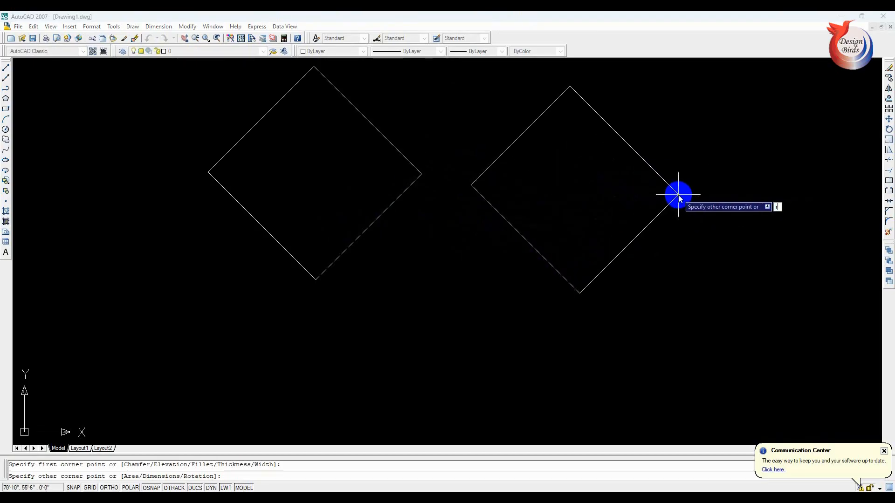
{"action": "key", "text": "Return"}
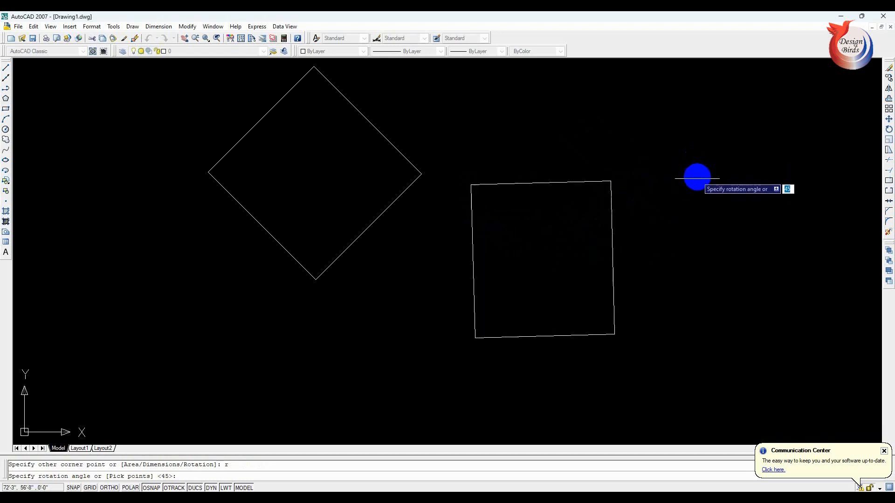
{"action": "type", "text": "0"}
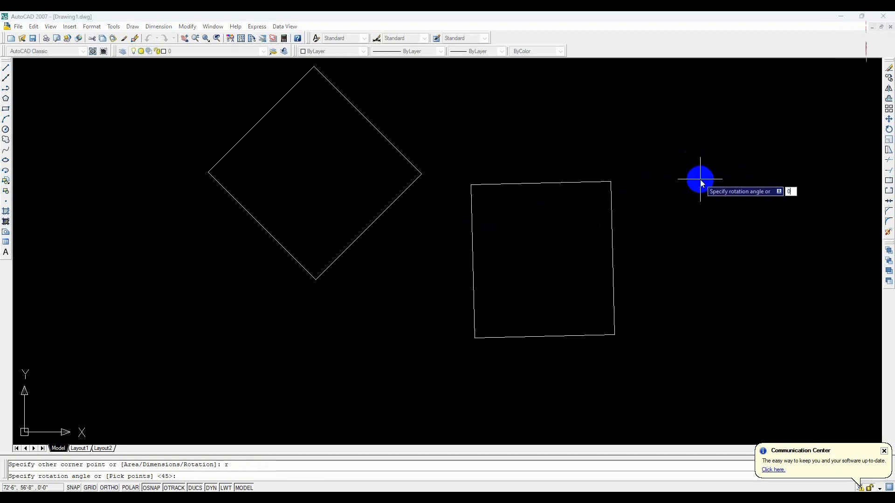
{"action": "key", "text": "Return"}
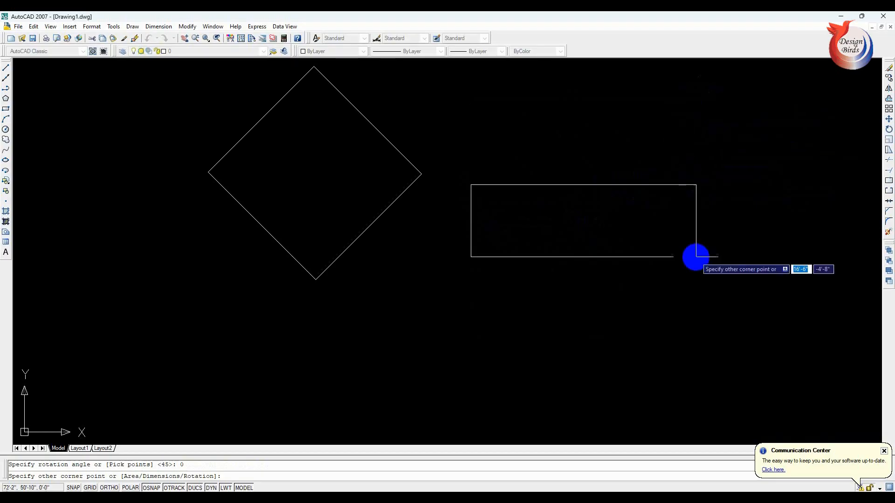
{"action": "left_click", "coordinate": [691, 278]}
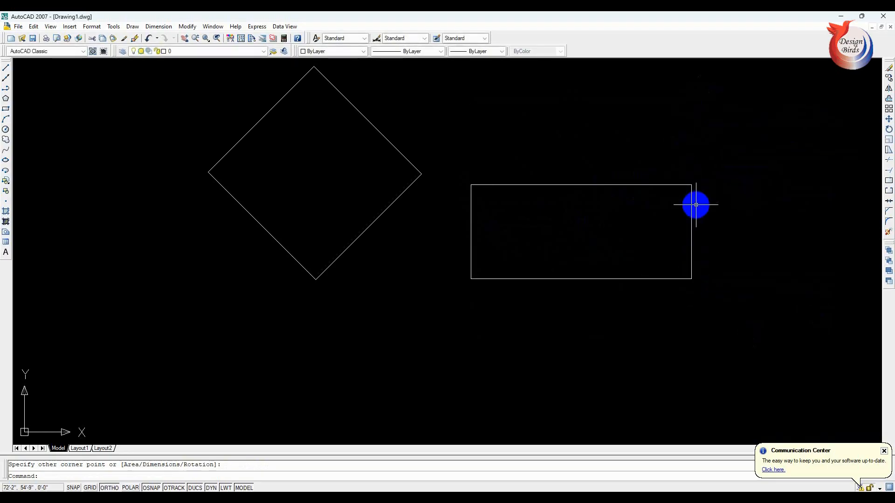
{"action": "scroll", "coordinate": [464, 230], "scroll_direction": "down", "scroll_amount": 2}
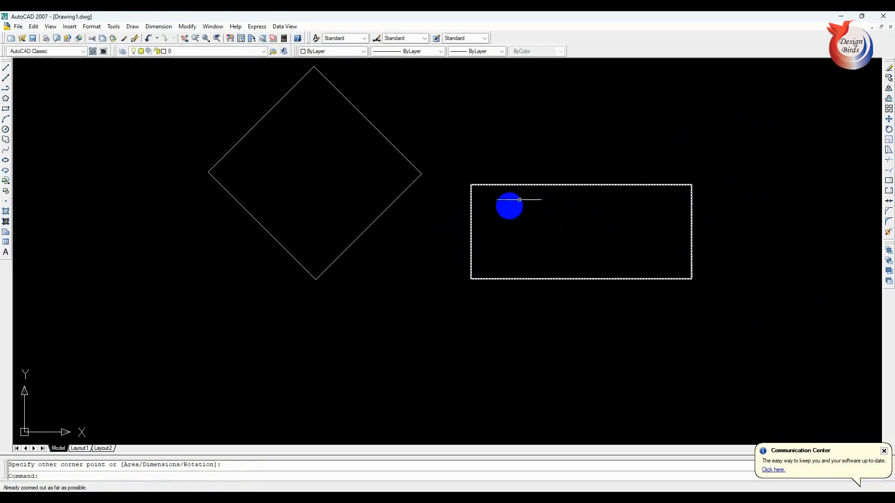
{"action": "key", "text": "Escape"}
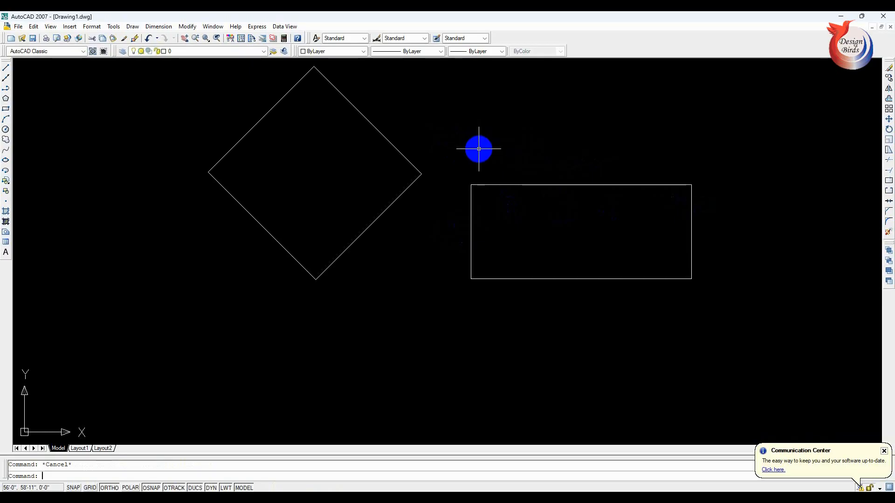
- Draw a third rectangle above the horizontal one, accepting 0° as the rotation angle
{"action": "type", "text": "rec"}
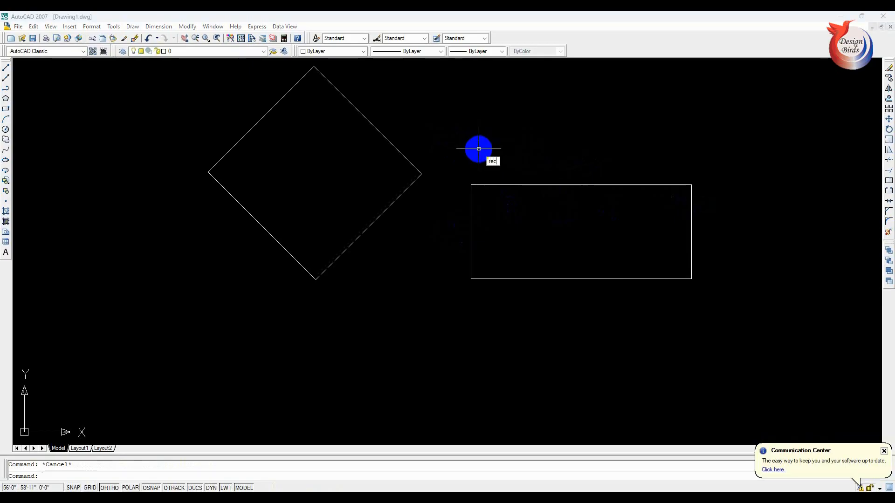
{"action": "key", "text": "Return"}
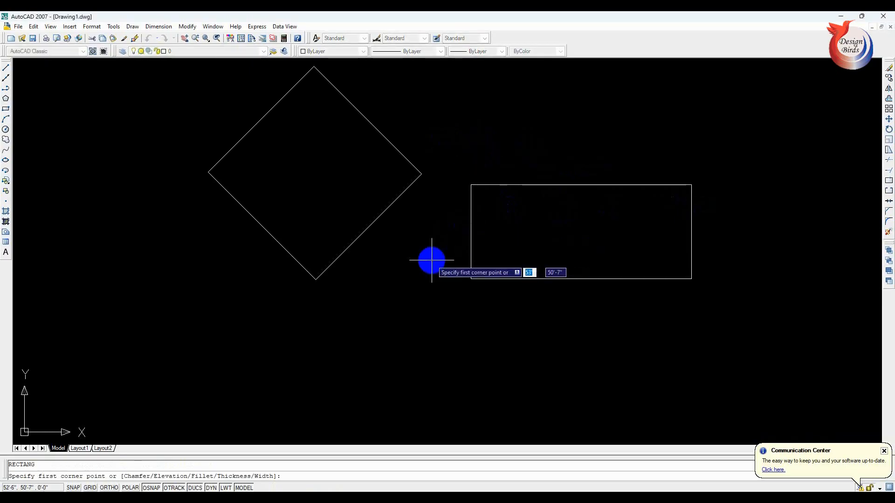
{"action": "left_click", "coordinate": [466, 111]}
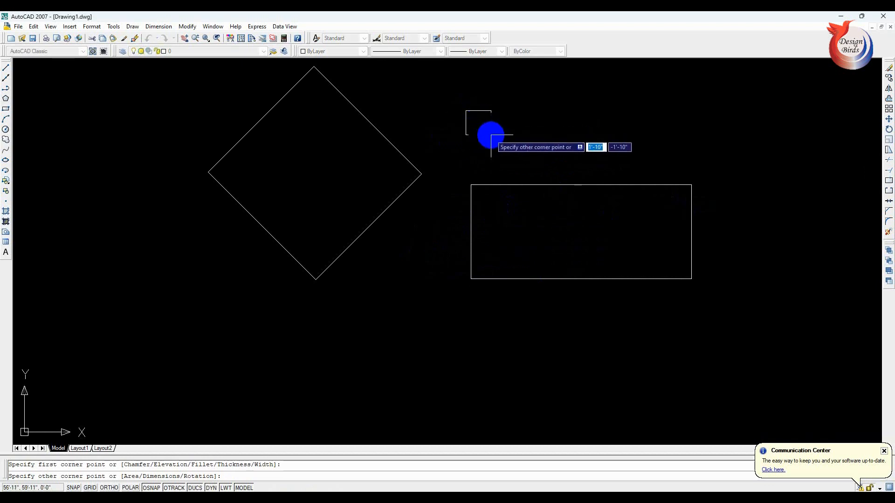
{"action": "type", "text": "r"}
{"action": "key", "text": "Return"}
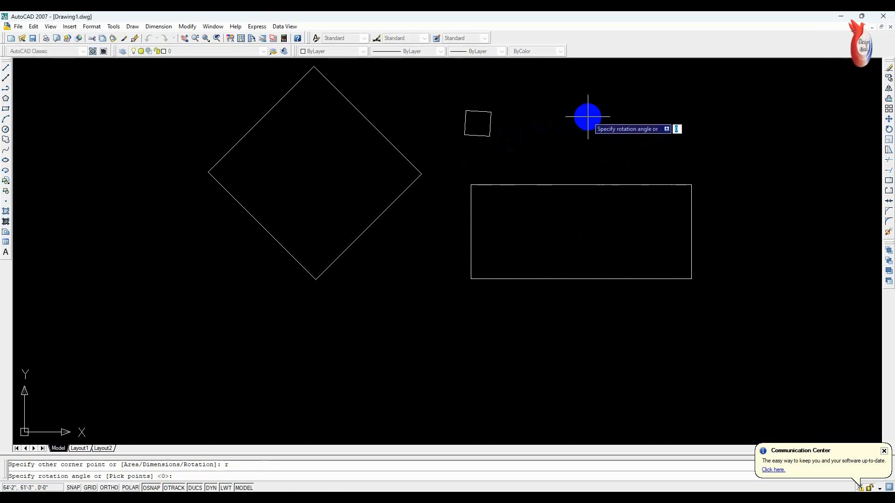
{"action": "key", "text": "Return"}
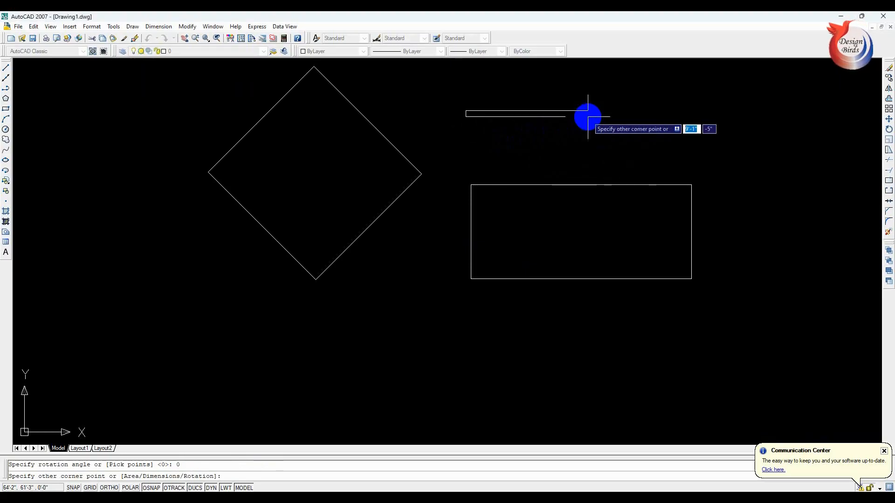
{"action": "left_click", "coordinate": [674, 168]}
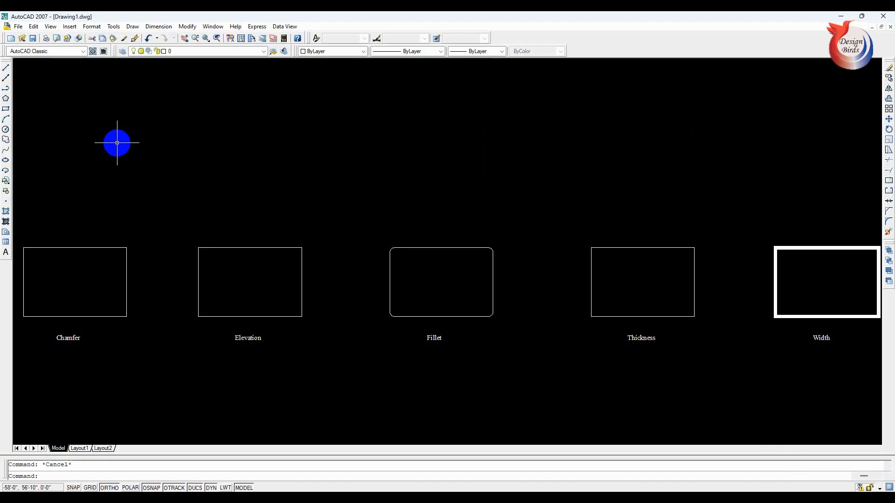
- Draw a chamfered rectangle above and aligned with the Chamfer sample, using a first chamfer distance of 8" and a second of 5"
{"action": "type", "text": "re"}
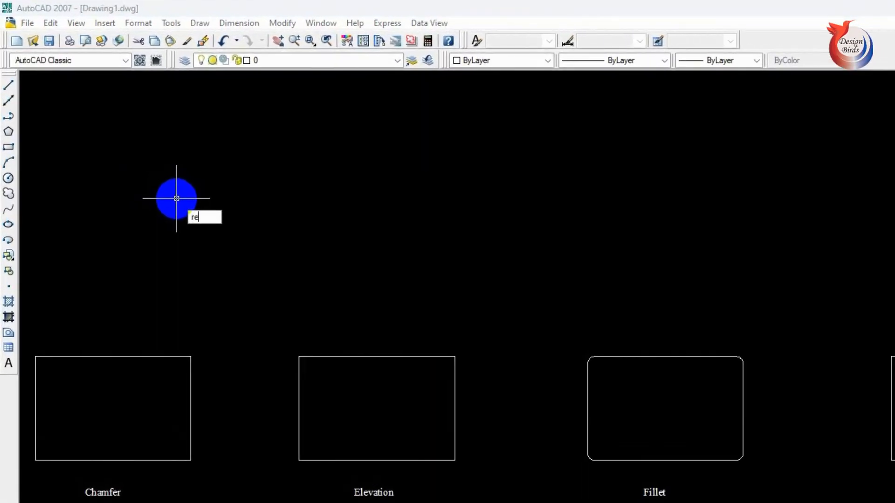
{"action": "type", "text": "c"}
{"action": "key", "text": "Return"}
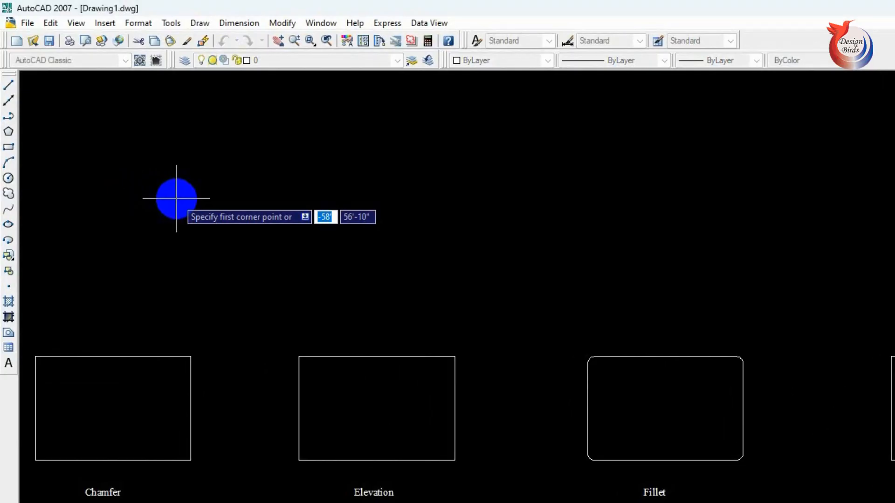
{"action": "type", "text": "c"}
{"action": "key", "text": "Return"}
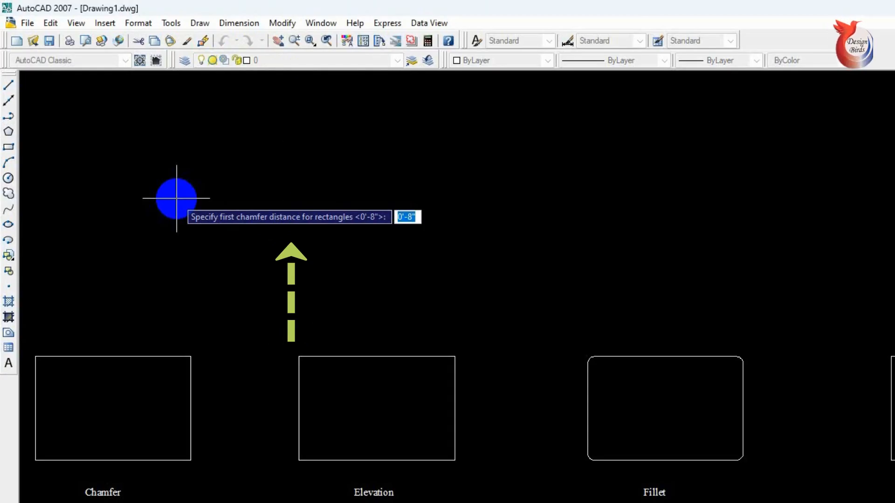
{"action": "type", "text": "8"}
{"action": "key", "text": "Return"}
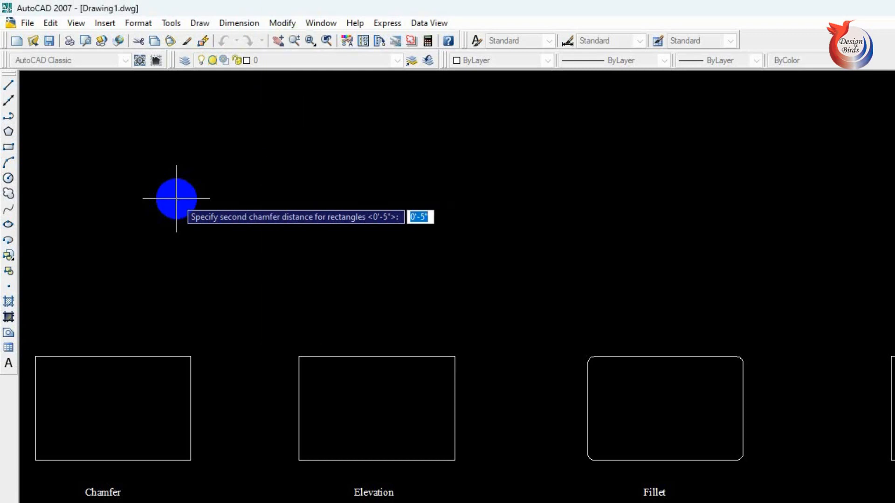
{"action": "type", "text": "5"}
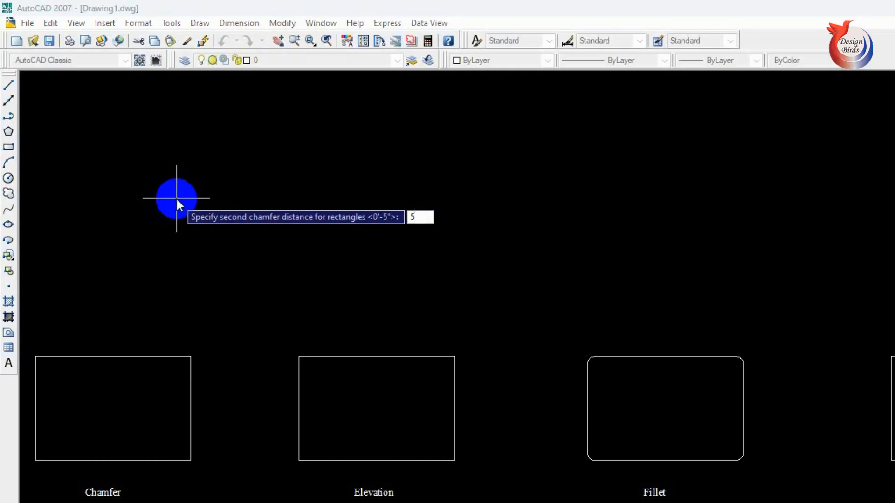
{"action": "key", "text": "Return"}
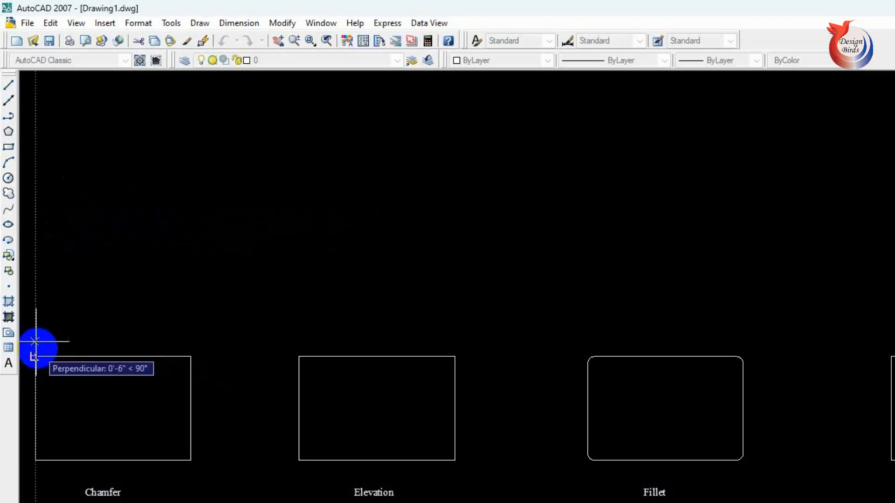
{"action": "left_click", "coordinate": [35, 228]}
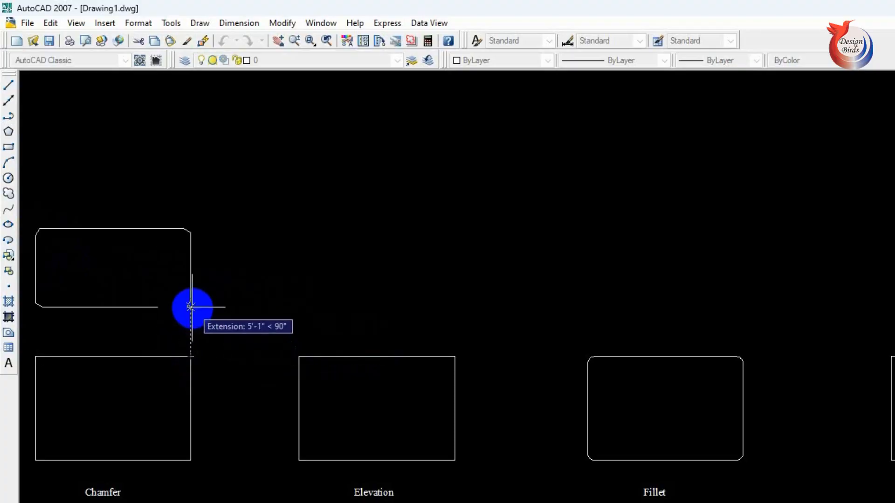
{"action": "left_click", "coordinate": [191, 295]}
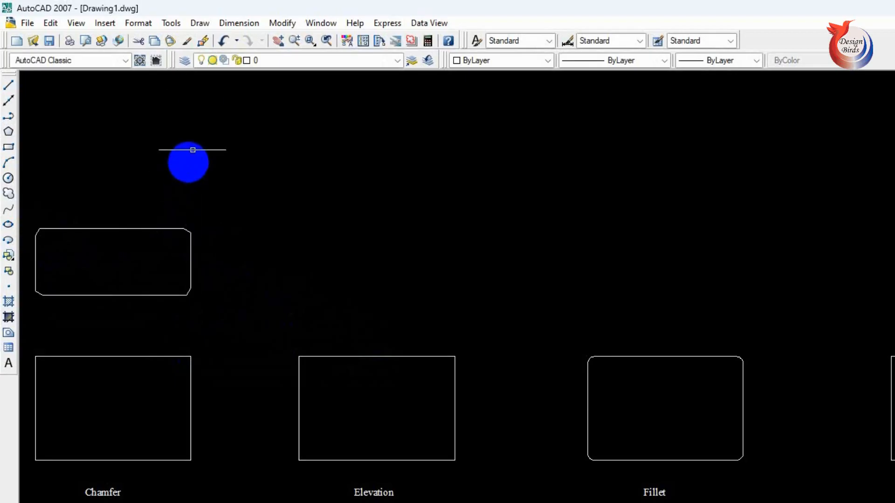
- Add a horizontal linear dimension to the upper-right chamfer of the new rectangle, placing it above the corner
{"action": "left_click", "coordinate": [239, 23]}
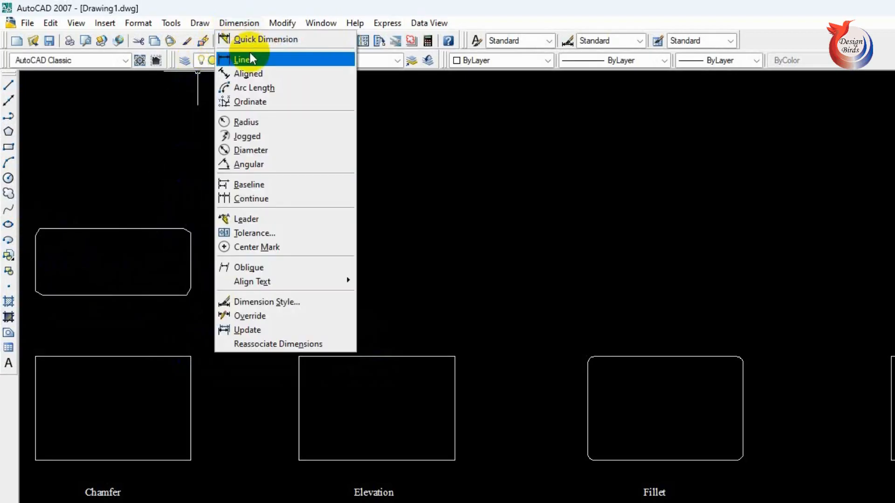
{"action": "left_click", "coordinate": [234, 58]}
{"action": "left_click", "coordinate": [187, 229]}
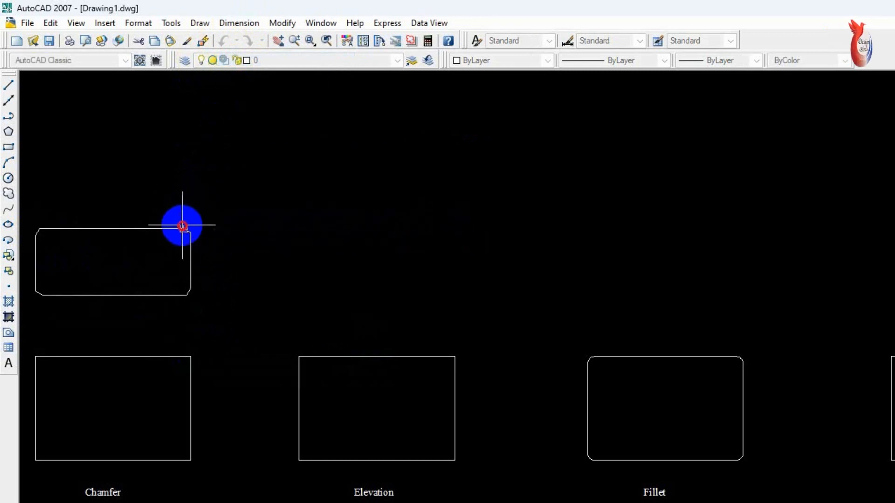
{"action": "left_click", "coordinate": [190, 232]}
{"action": "left_click", "coordinate": [190, 199]}
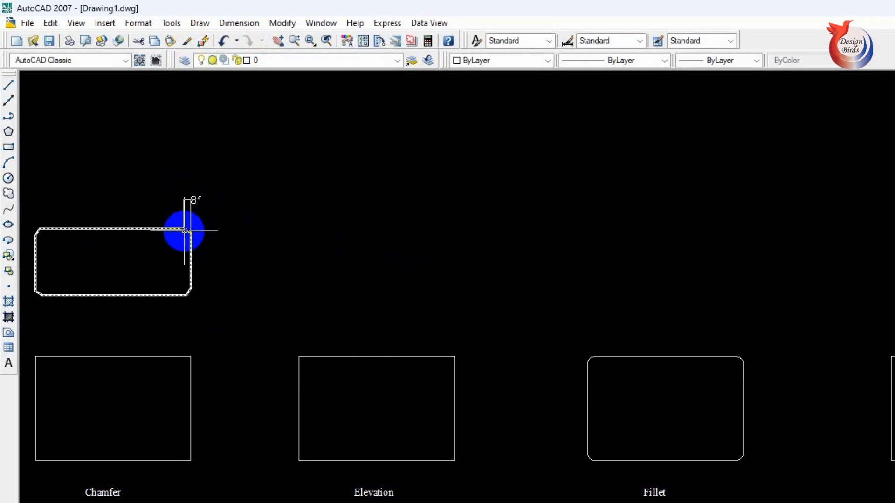
- Add a vertical linear dimension to the upper-right chamfer of the new rectangle, placing it beside the corner
{"action": "key", "text": "Return"}
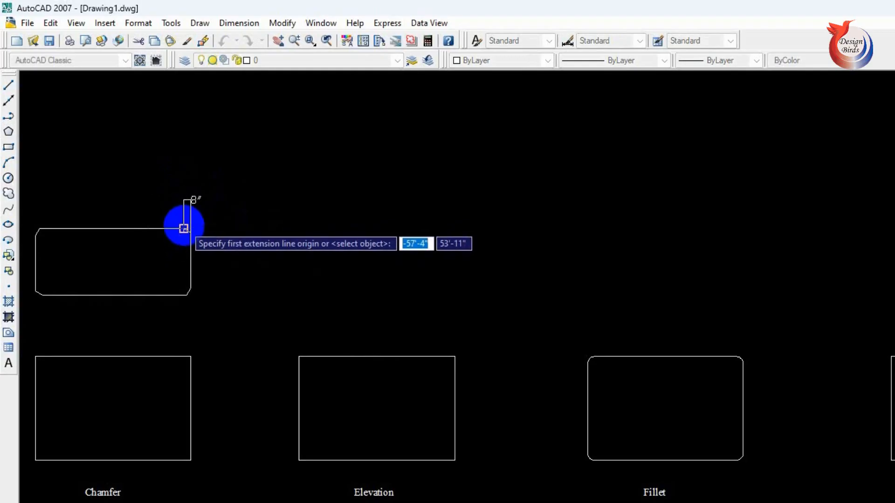
{"action": "left_click", "coordinate": [190, 232]}
{"action": "left_click", "coordinate": [189, 231]}
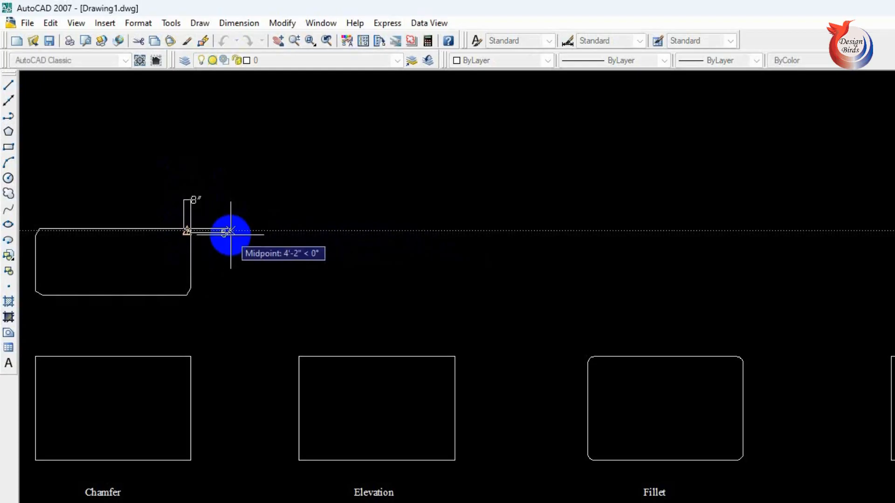
{"action": "left_click", "coordinate": [226, 230]}
{"action": "scroll", "coordinate": [233, 231], "scroll_direction": "up", "scroll_amount": 3}
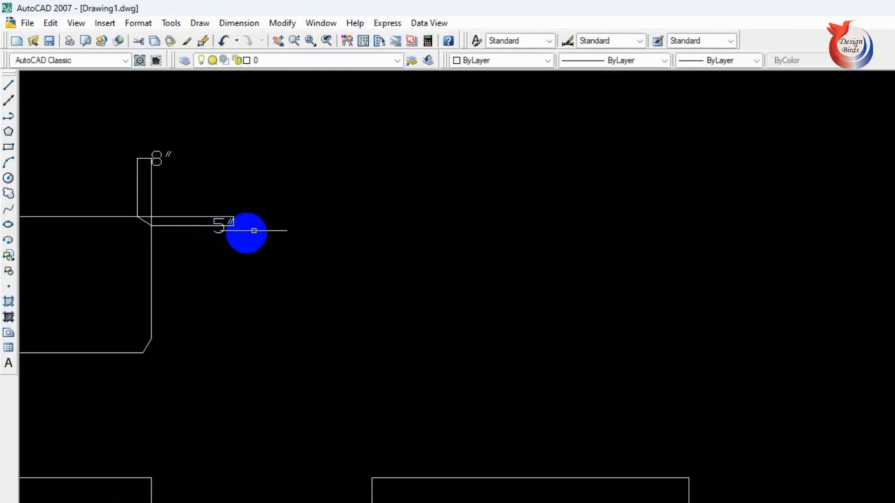
- Erase the two linear dimensions at the chamfered rectangle's upper-right corner
{"action": "scroll", "coordinate": [244, 232], "scroll_direction": "down", "scroll_amount": 4}
{"action": "left_click", "coordinate": [311, 158]}
{"action": "left_click", "coordinate": [236, 205]}
{"action": "left_click", "coordinate": [315, 200]}
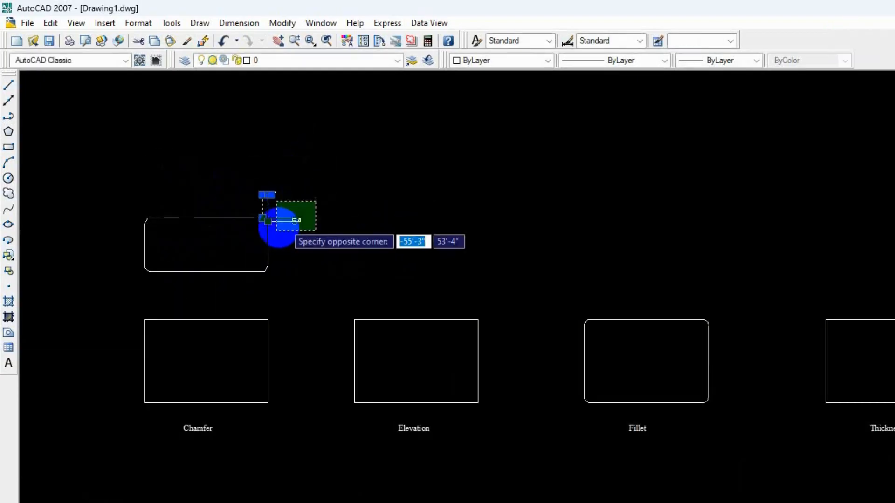
{"action": "left_click", "coordinate": [280, 235]}
{"action": "key", "text": "Delete"}
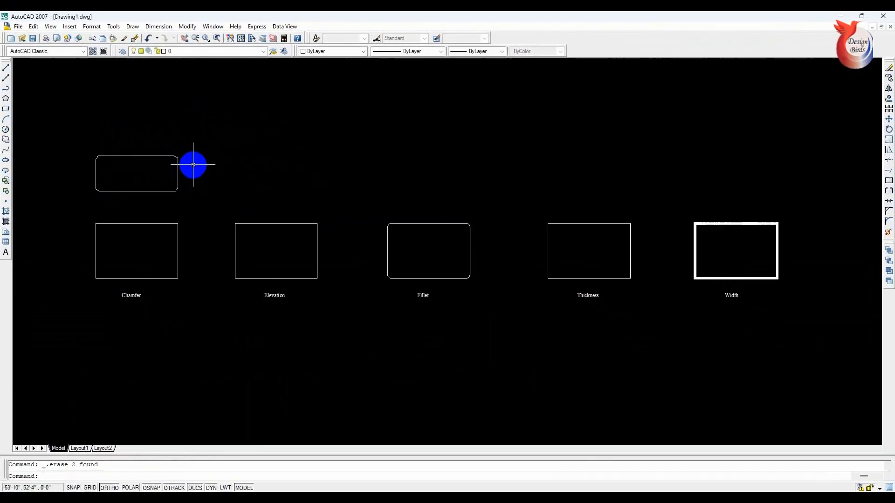
{"action": "key", "text": "Escape"}
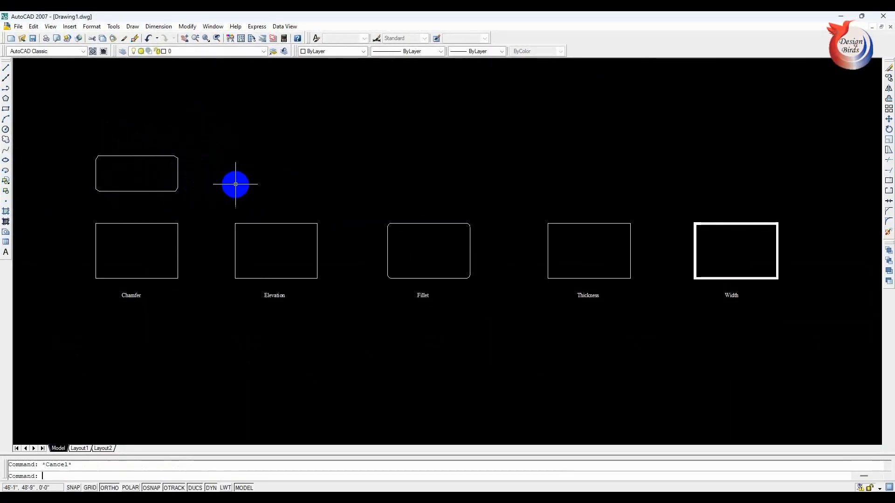
- Draw a second chamfered rectangle, about 15'-3" by 6'-4", above the first one, using chamfer distances of 8" and 5"
{"action": "type", "text": "rec"}
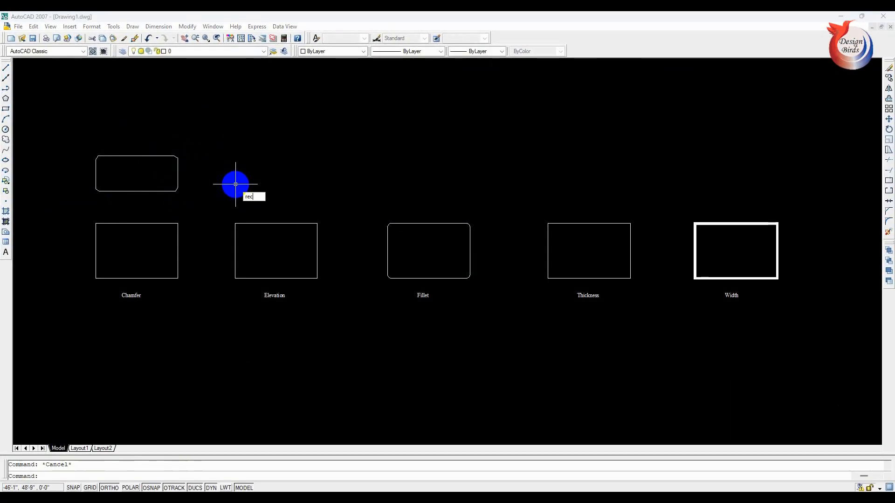
{"action": "key", "text": "Return"}
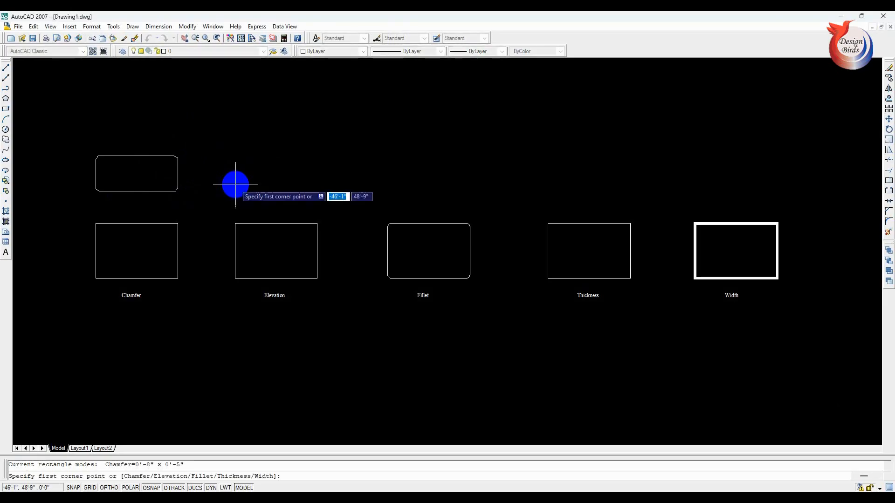
{"action": "type", "text": "c"}
{"action": "key", "text": "Return"}
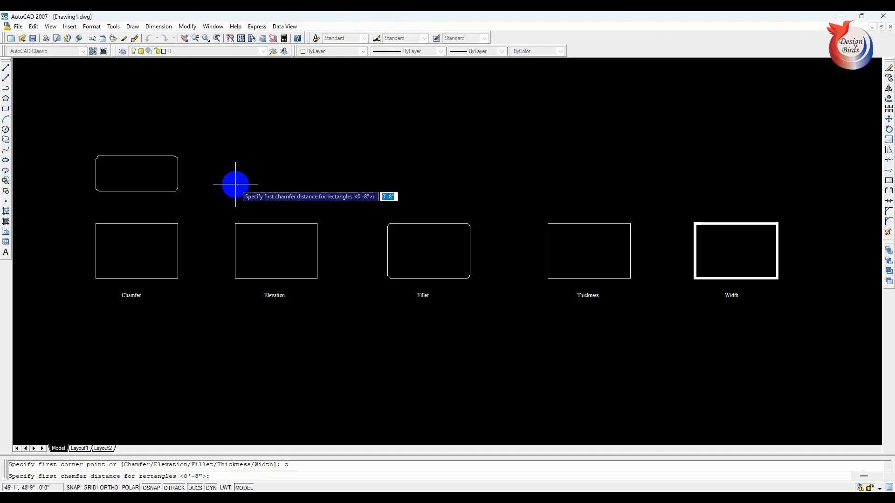
{"action": "type", "text": "8"}
{"action": "key", "text": "Return"}
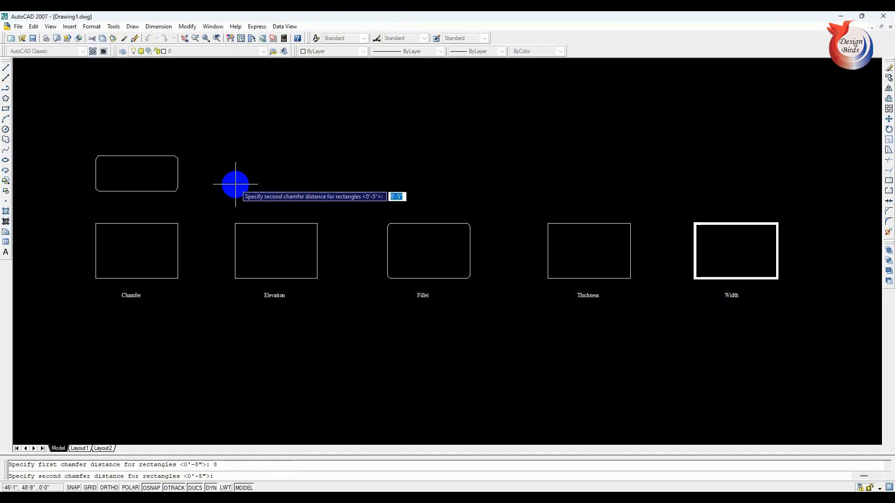
{"action": "type", "text": "5"}
{"action": "key", "text": "Return"}
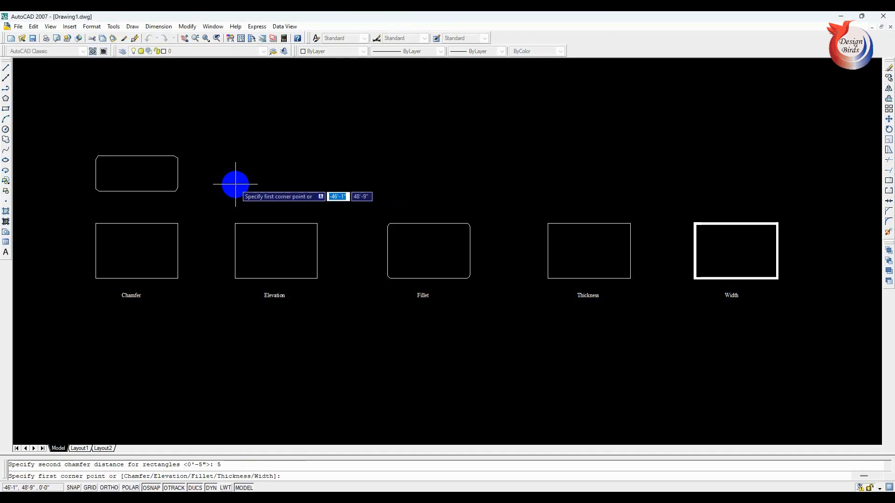
{"action": "left_click", "coordinate": [96, 107]}
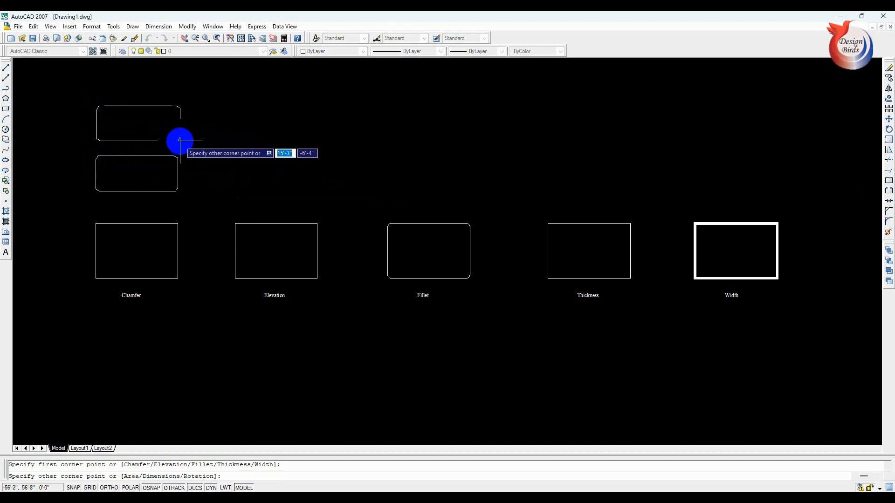
{"action": "left_click", "coordinate": [180, 141]}
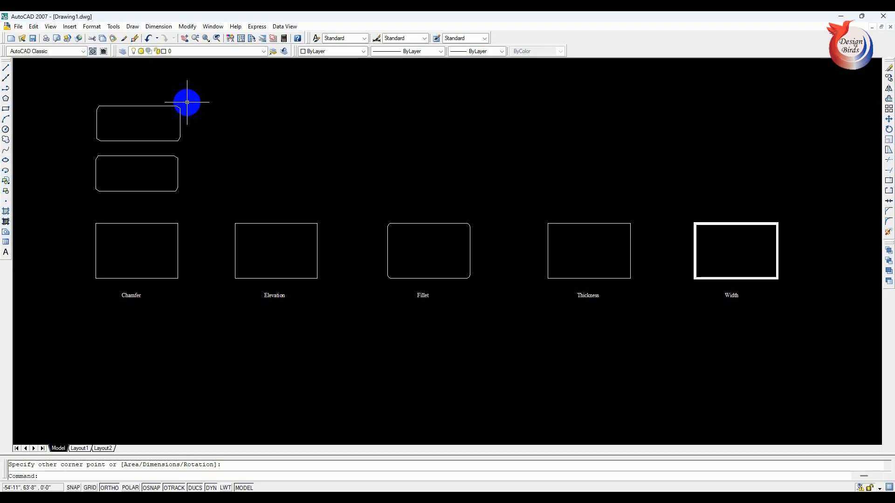
- Reset both chamfer distances to 0 and draw a square-cornered rectangle 15' wide below the Chamfer sample, aligned with its sides
{"action": "key", "text": "Escape"}
{"action": "type", "text": "rec"}
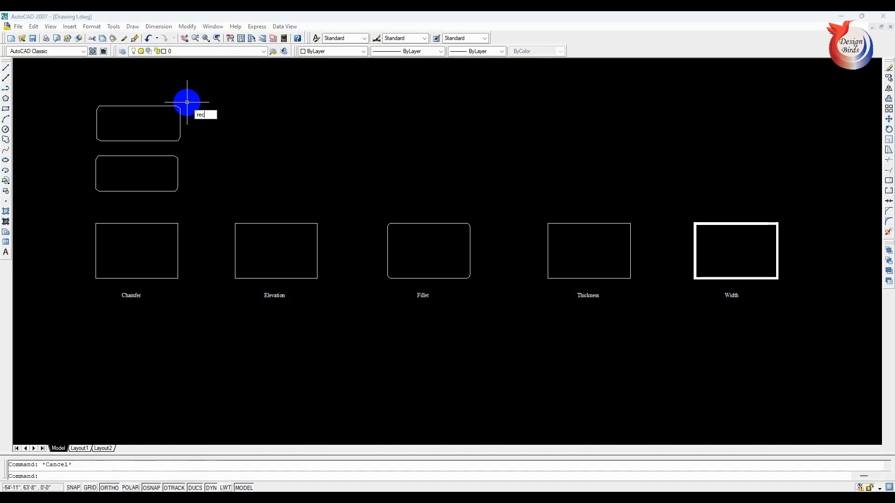
{"action": "key", "text": "Return"}
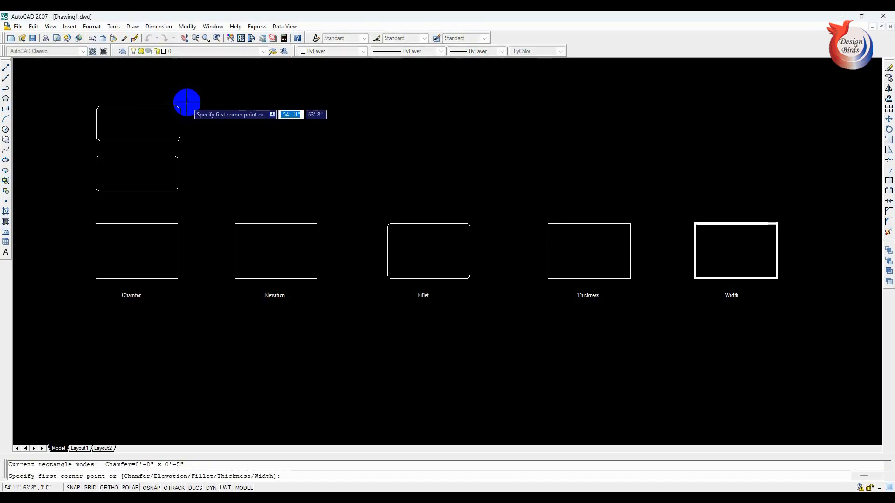
{"action": "type", "text": "c"}
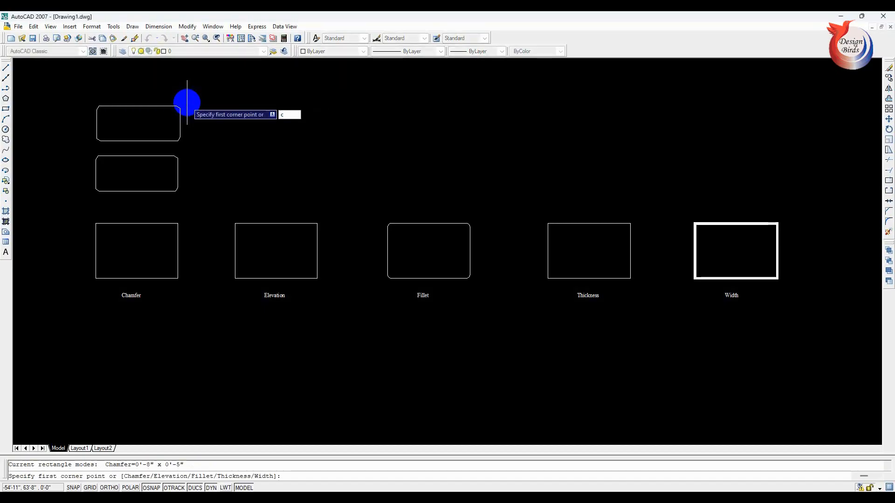
{"action": "key", "text": "Return"}
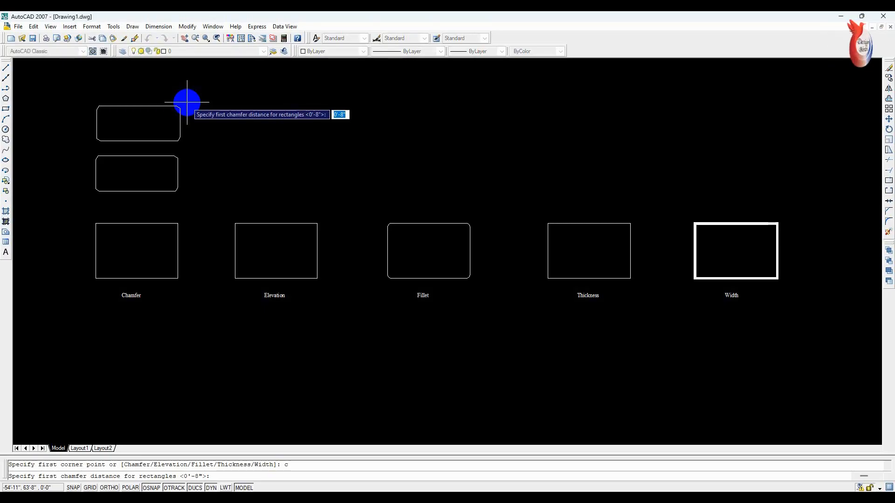
{"action": "type", "text": "0"}
{"action": "key", "text": "Return"}
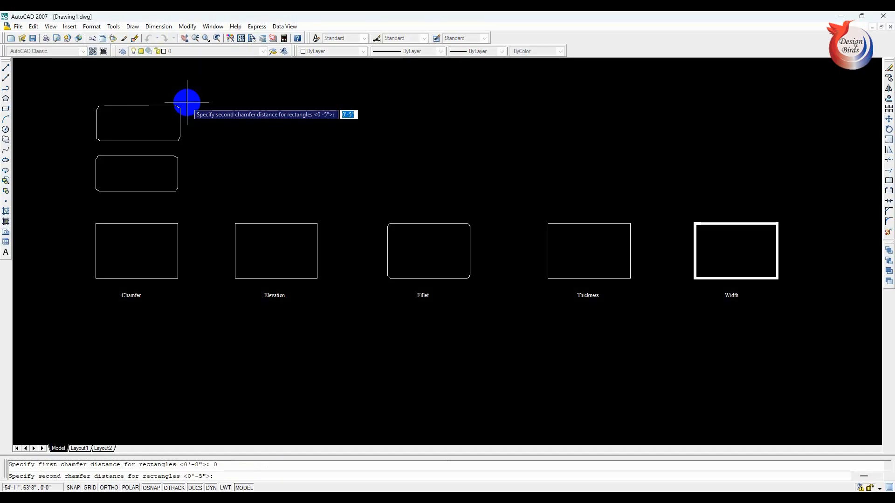
{"action": "type", "text": "0"}
{"action": "key", "text": "Return"}
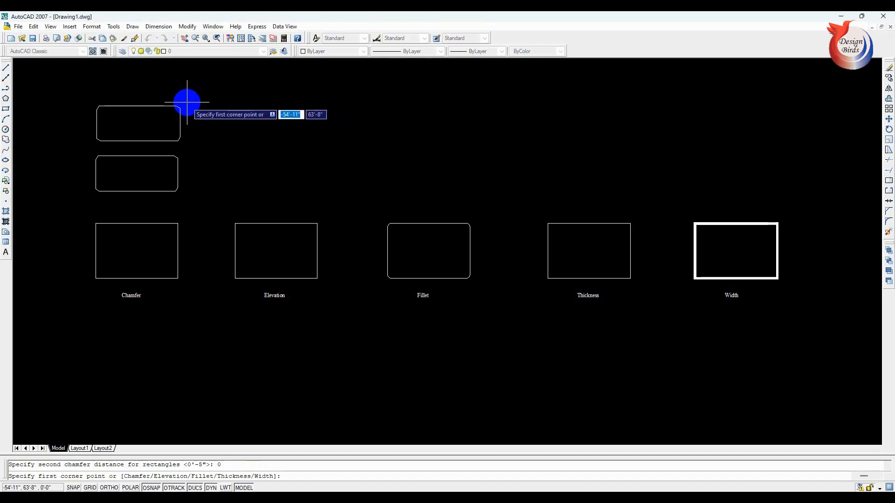
{"action": "left_click", "coordinate": [95, 336]}
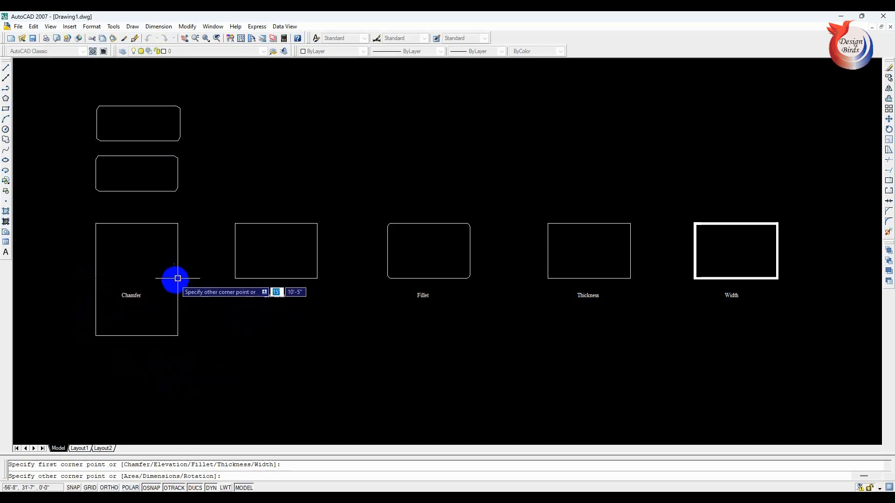
{"action": "left_click", "coordinate": [178, 381]}
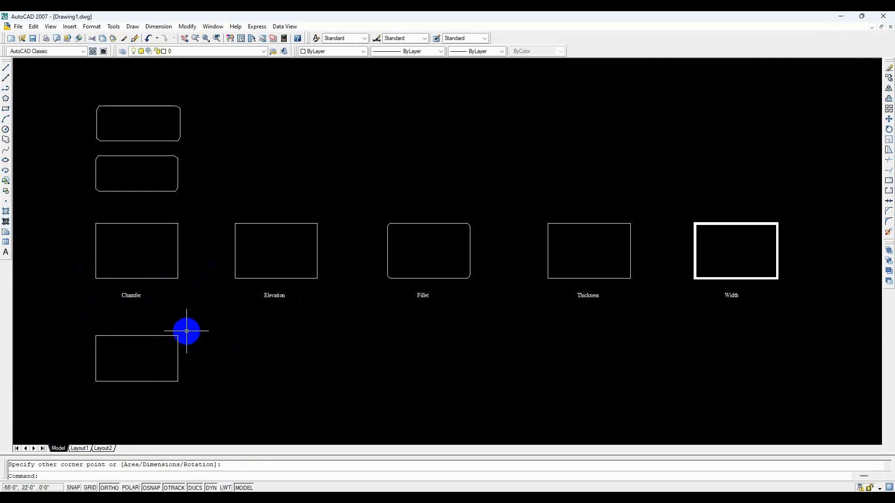
{"action": "key", "text": "Escape"}
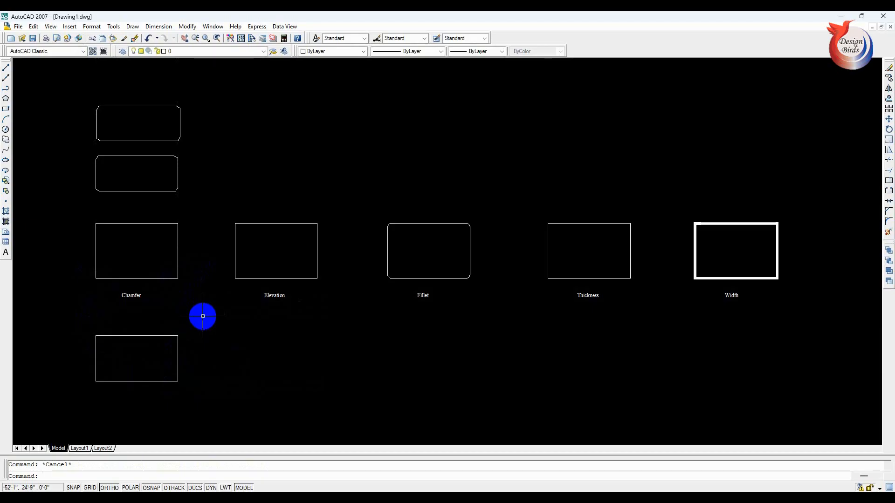
- Draw a 15' wide rectangle above and aligned with the Elevation sample, using the Elevation option set to 2'
{"action": "type", "text": "rec"}
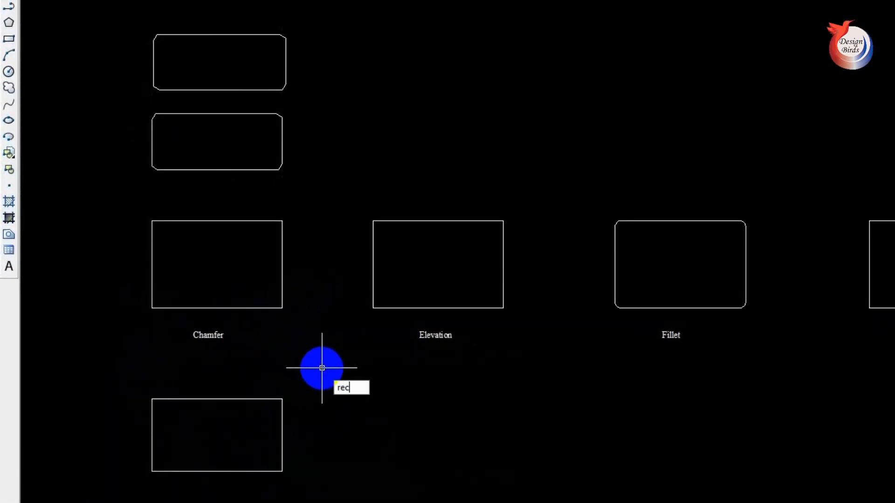
{"action": "key", "text": "Return"}
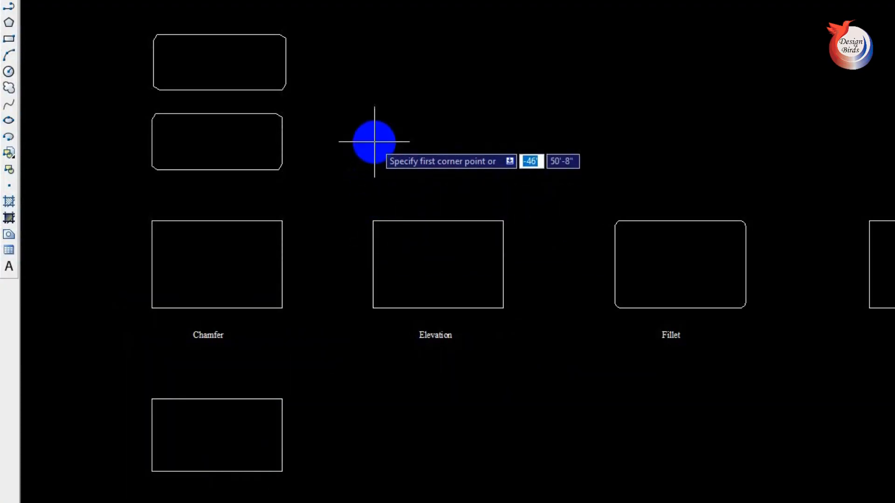
{"action": "type", "text": "e"}
{"action": "key", "text": "Return"}
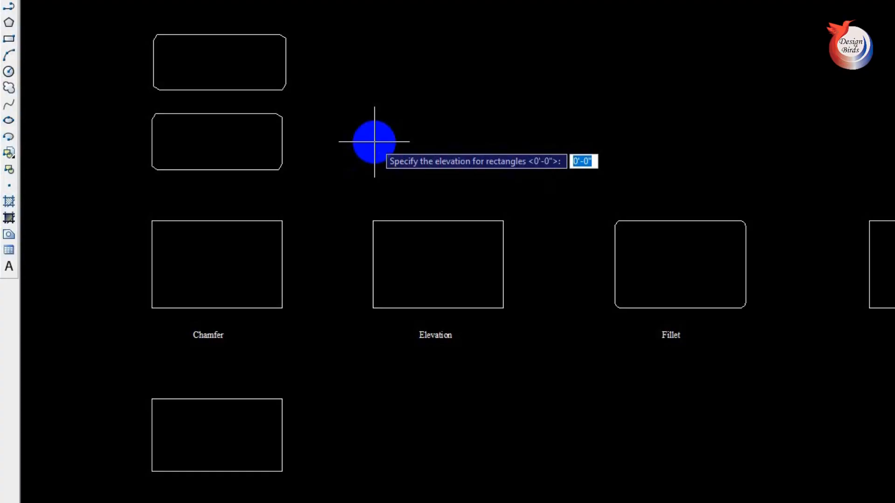
{"action": "type", "text": "8"}
{"action": "key", "text": "Return"}
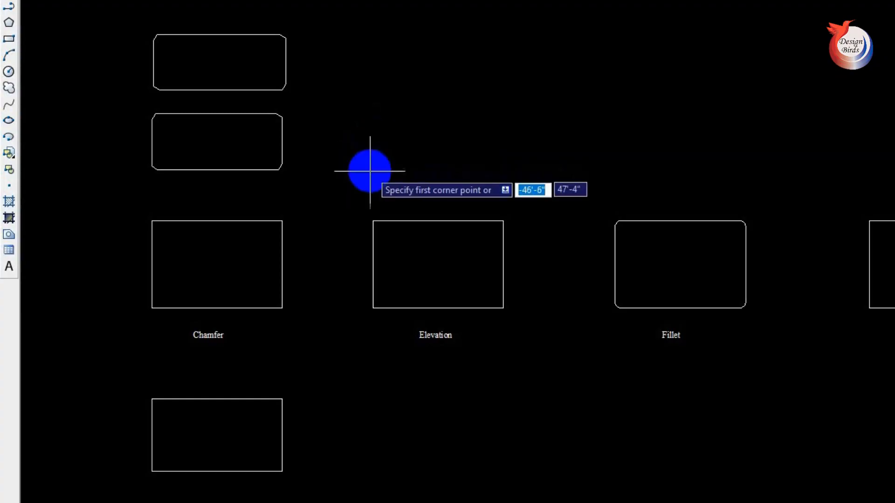
{"action": "mouse_move", "coordinate": [372, 221]}
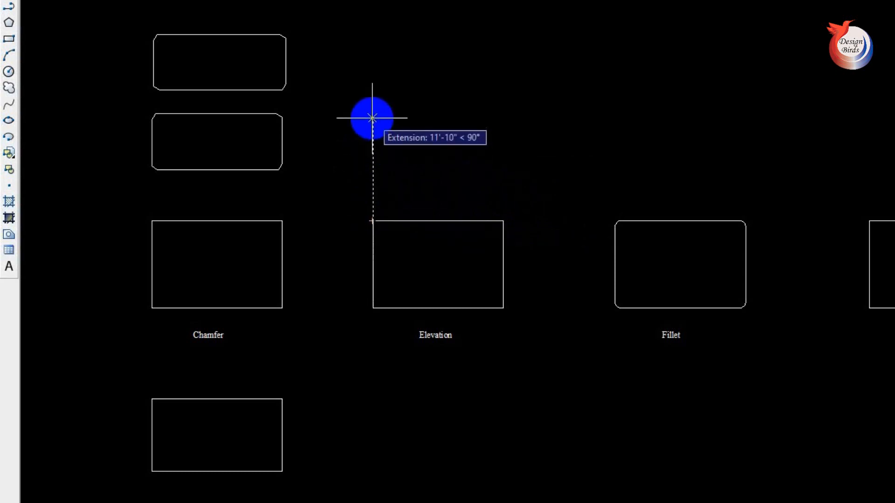
{"action": "left_click", "coordinate": [373, 118]}
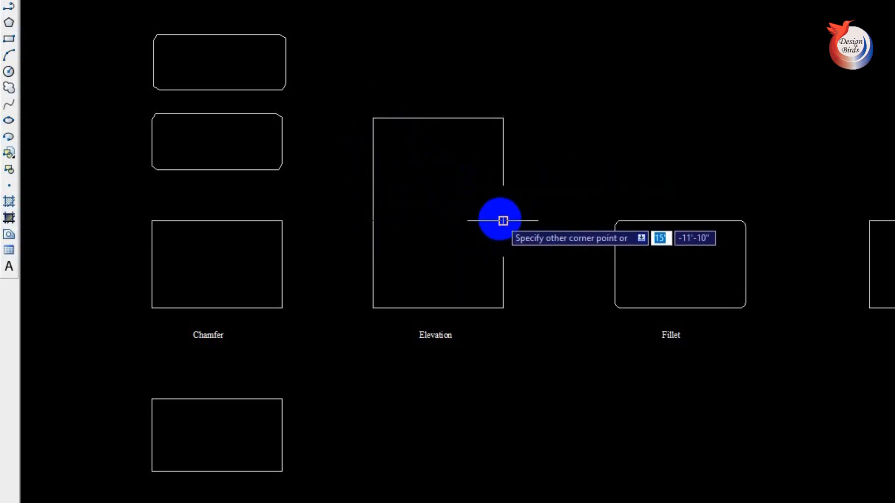
{"action": "left_click", "coordinate": [503, 175]}
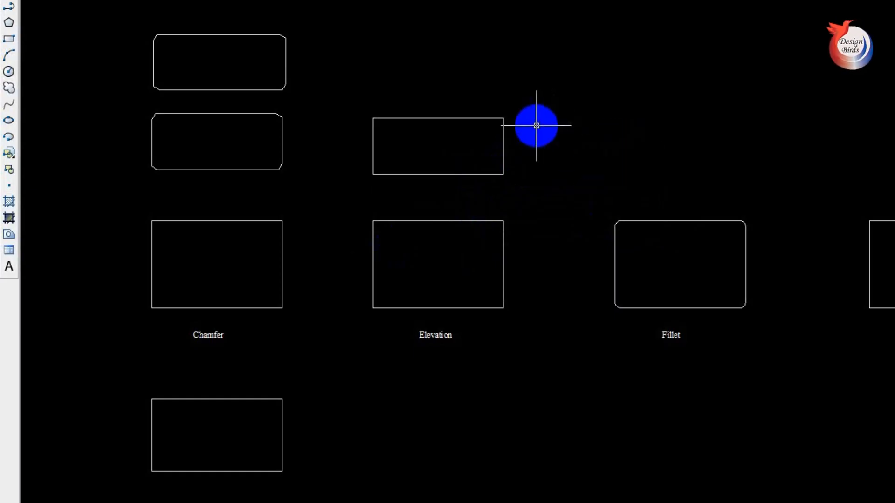
- Draw another rectangle above the elevated one with similar width, entering 2' for the Elevation option
{"action": "type", "text": "r"}
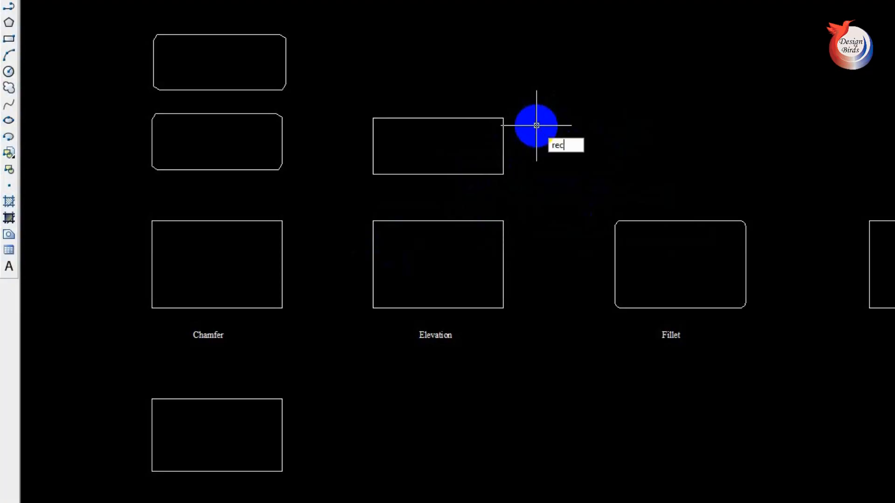
{"action": "type", "text": "ec"}
{"action": "key", "text": "Return"}
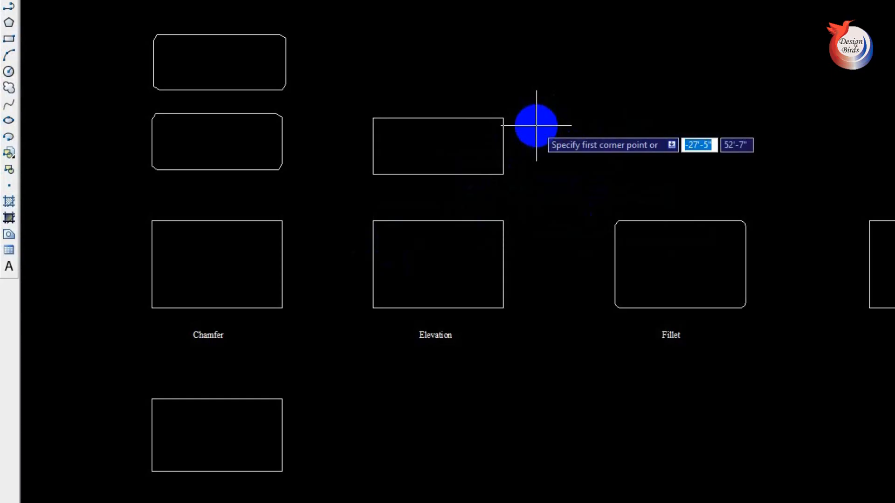
{"action": "type", "text": "e"}
{"action": "key", "text": "Return"}
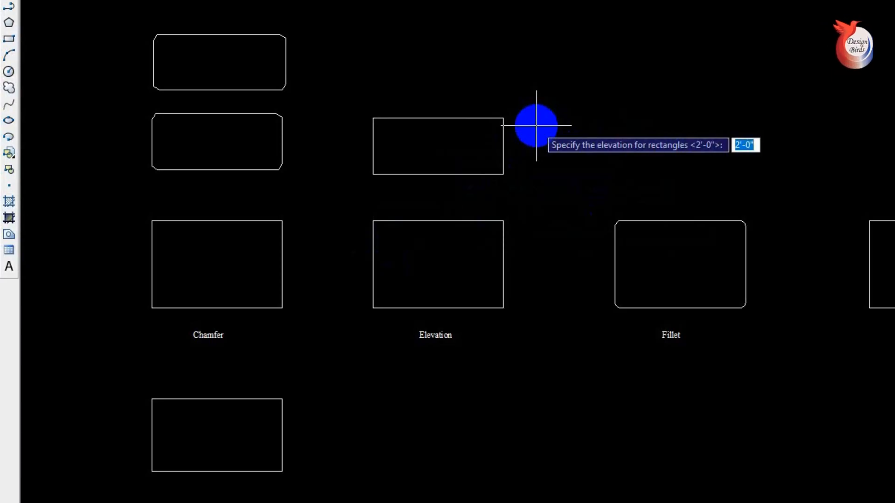
{"action": "type", "text": "2'"}
{"action": "key", "text": "Return"}
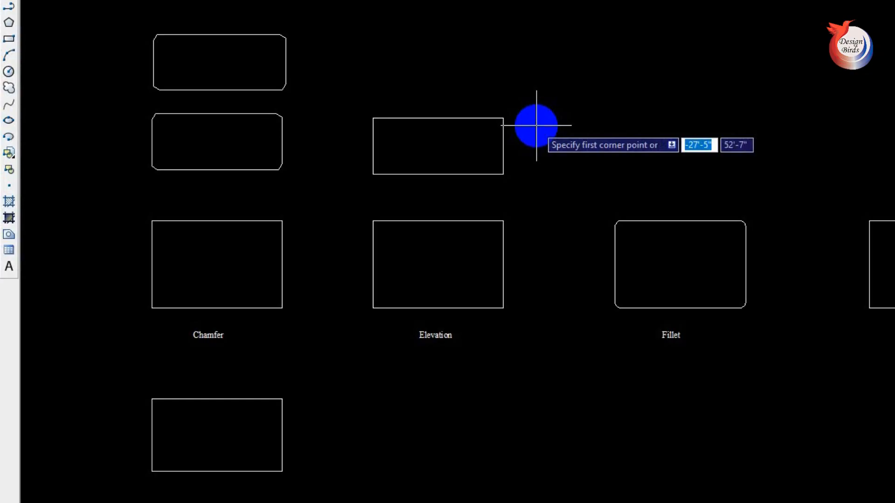
{"action": "left_click", "coordinate": [373, 48]}
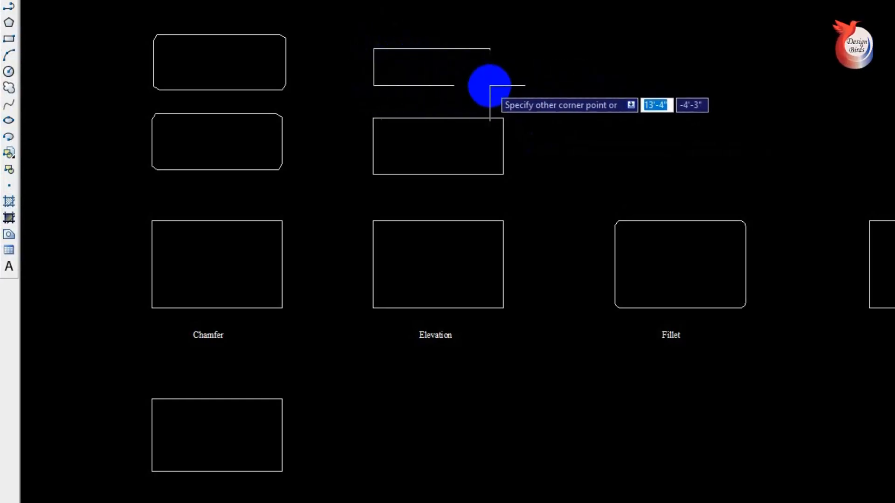
{"action": "left_click", "coordinate": [505, 91]}
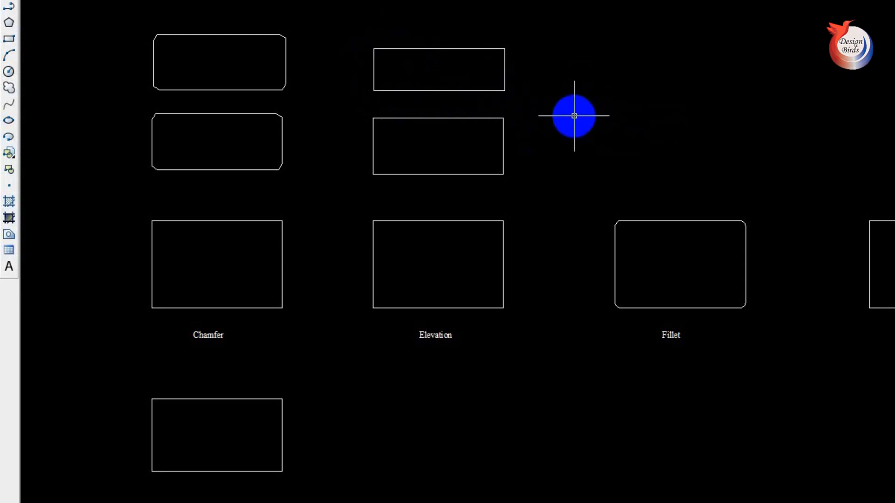
- Reset the rectangle elevation to 0 and draw a rectangle below the Elevation sample, starting in line with its left edge
{"action": "type", "text": "rec"}
{"action": "key", "text": "Return"}
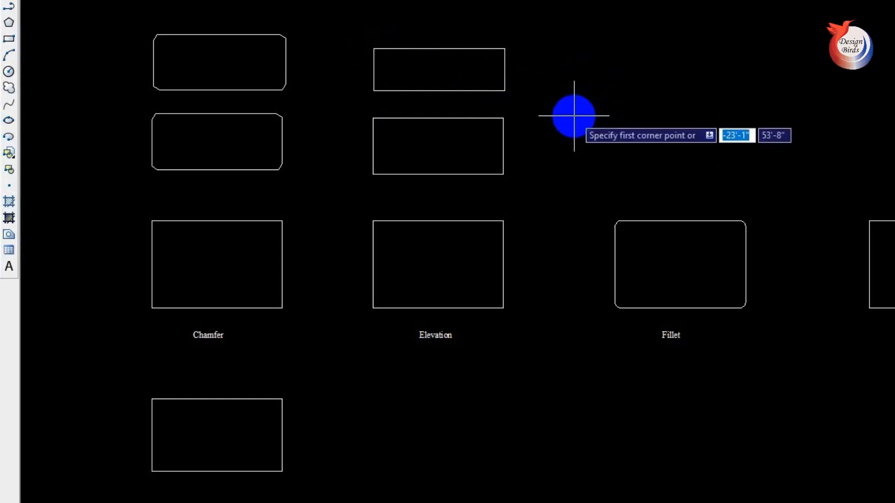
{"action": "type", "text": "e"}
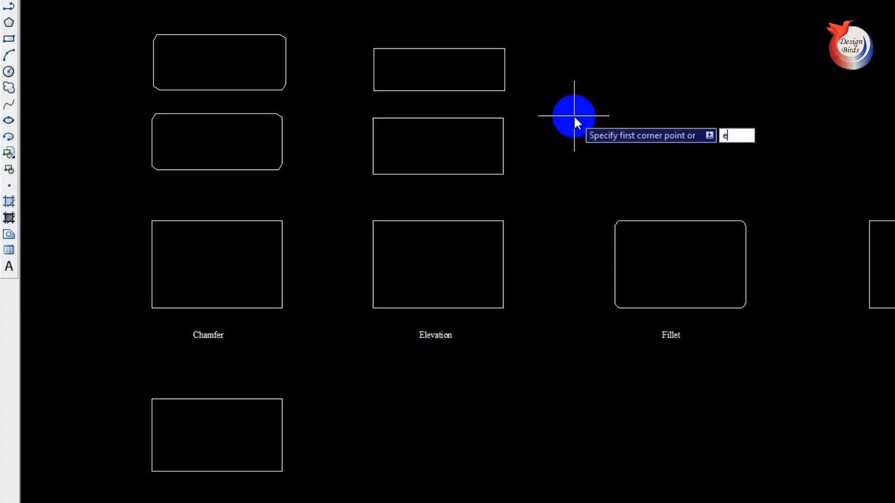
{"action": "key", "text": "Return"}
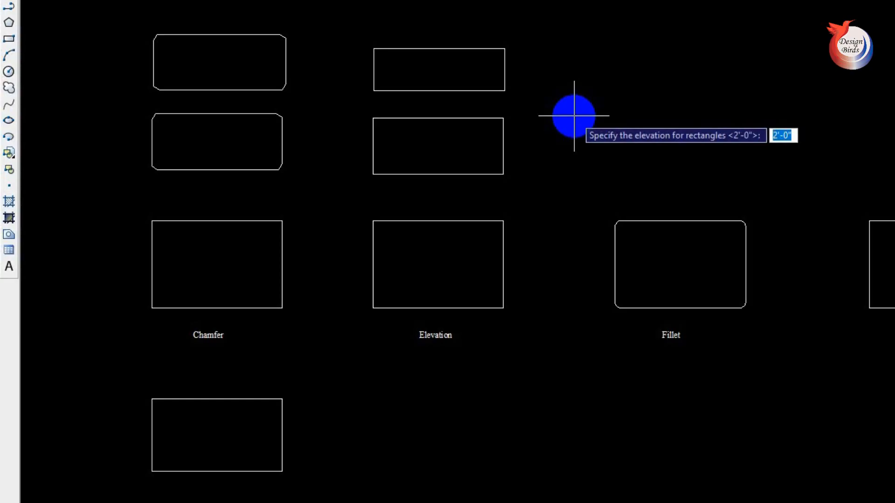
{"action": "type", "text": "0"}
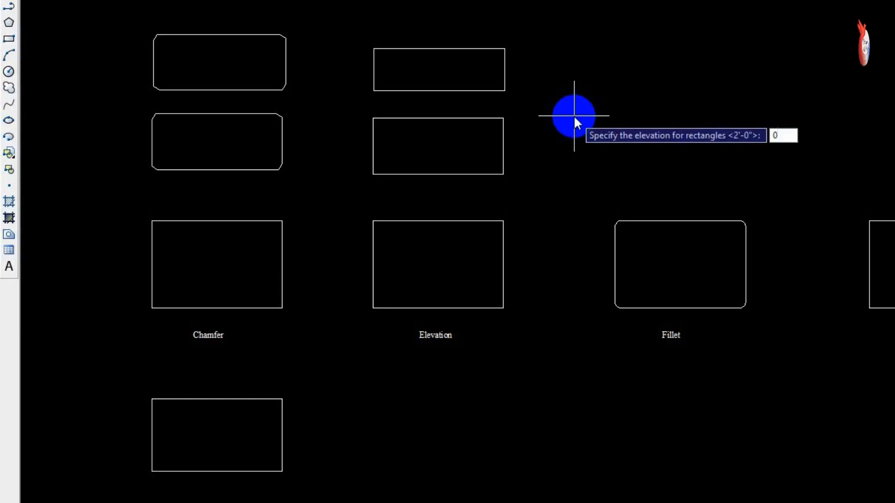
{"action": "key", "text": "Return"}
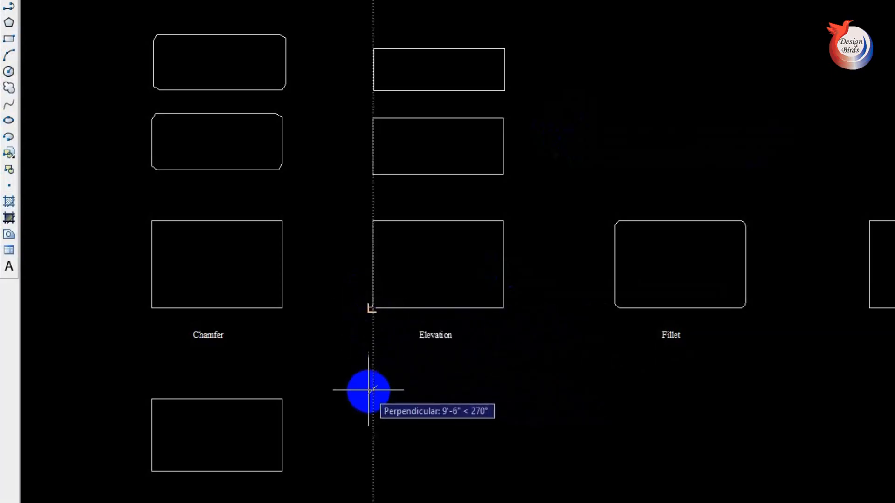
{"action": "left_click", "coordinate": [372, 390]}
{"action": "left_click", "coordinate": [509, 462]}
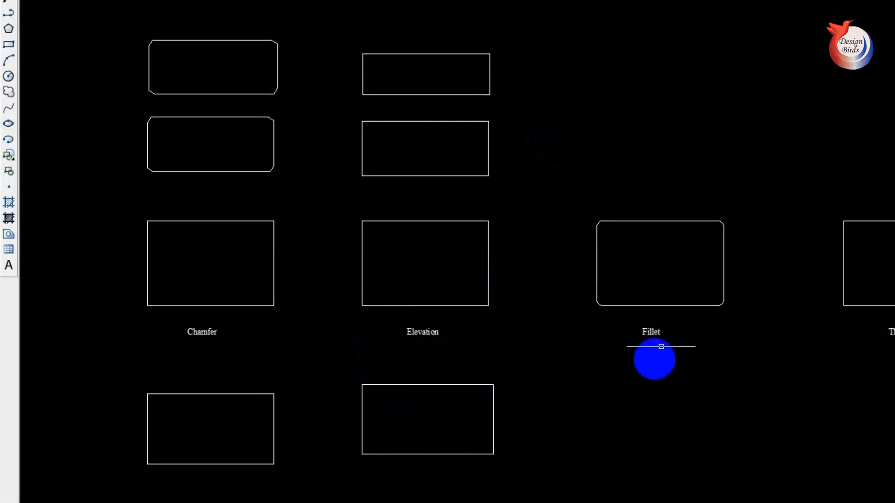
- Highlight the rectangle below the Elevation sample and the two above it for comparison, and clear the selection
{"action": "left_click", "coordinate": [380, 316]}
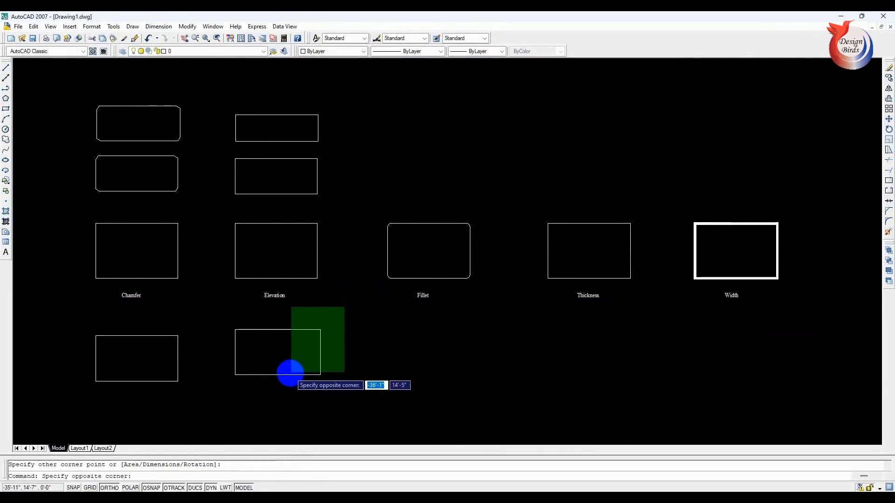
{"action": "left_click", "coordinate": [319, 387]}
{"action": "left_click", "coordinate": [374, 100]}
{"action": "left_click", "coordinate": [273, 171]}
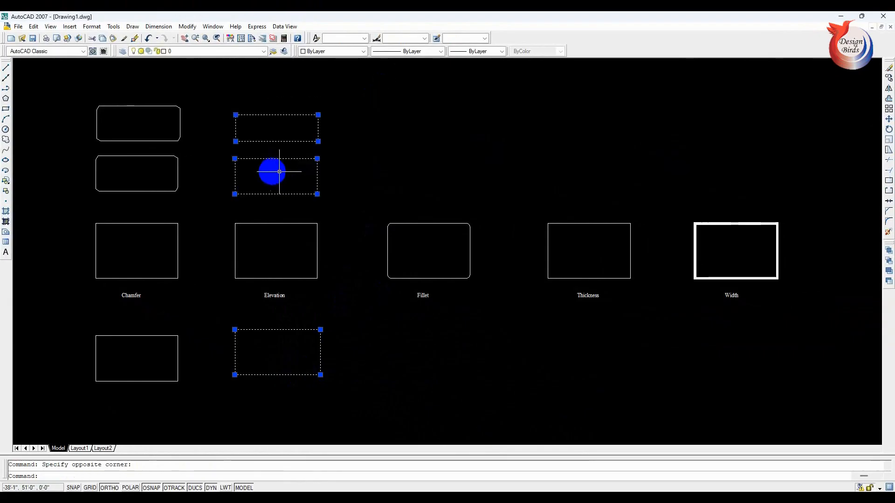
{"action": "key", "text": "Escape"}
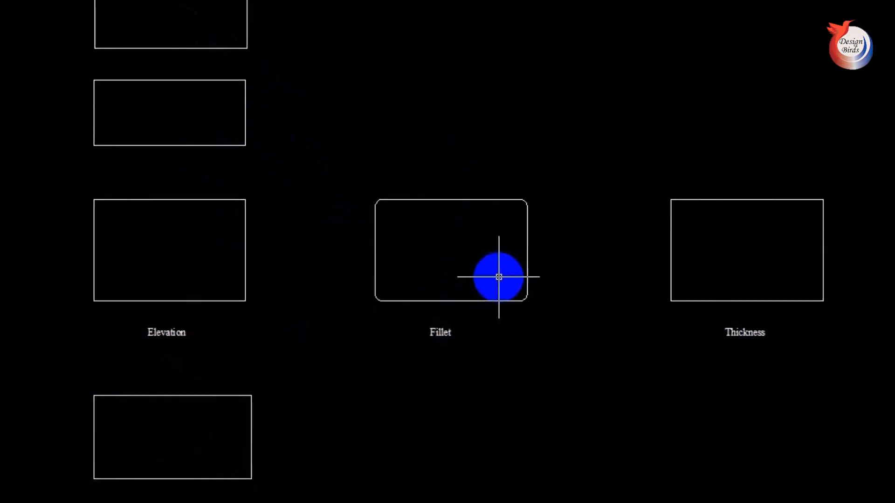
- Draw a rounded rectangle above the Fillet sample, matching its width, using a fillet radius of 9"
{"action": "type", "text": "rec"}
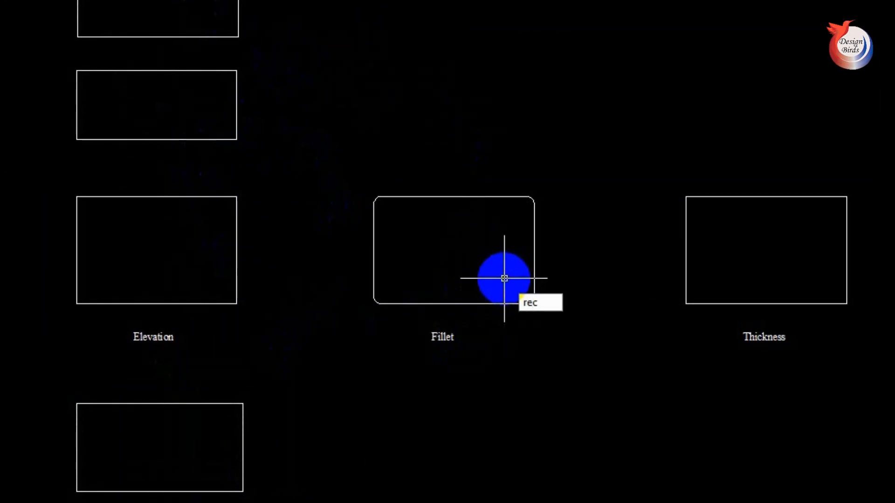
{"action": "key", "text": "Return"}
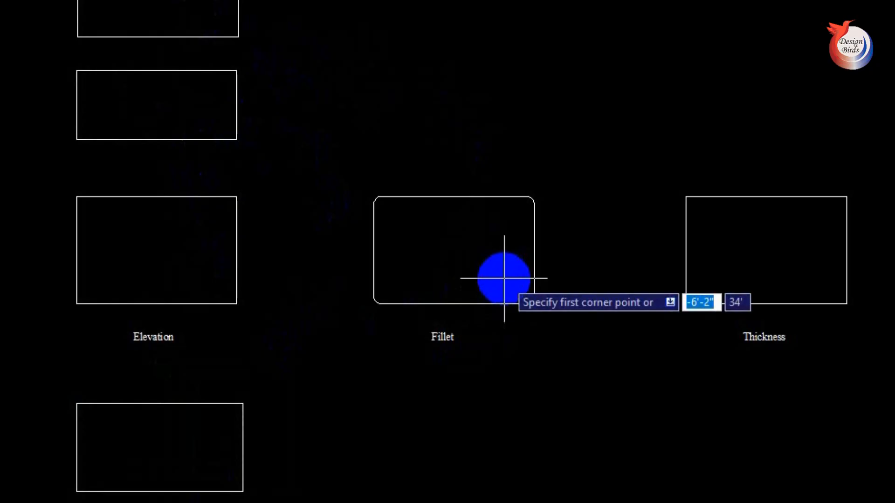
{"action": "type", "text": "f"}
{"action": "key", "text": "Return"}
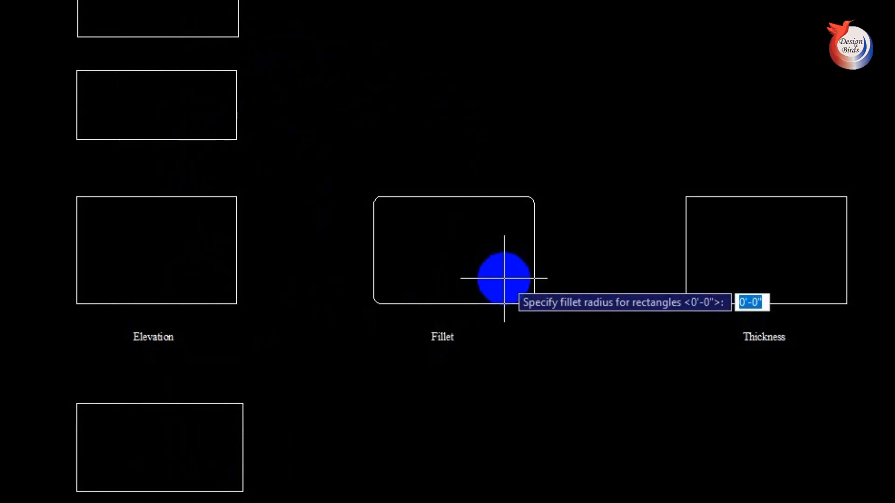
{"action": "type", "text": "6"}
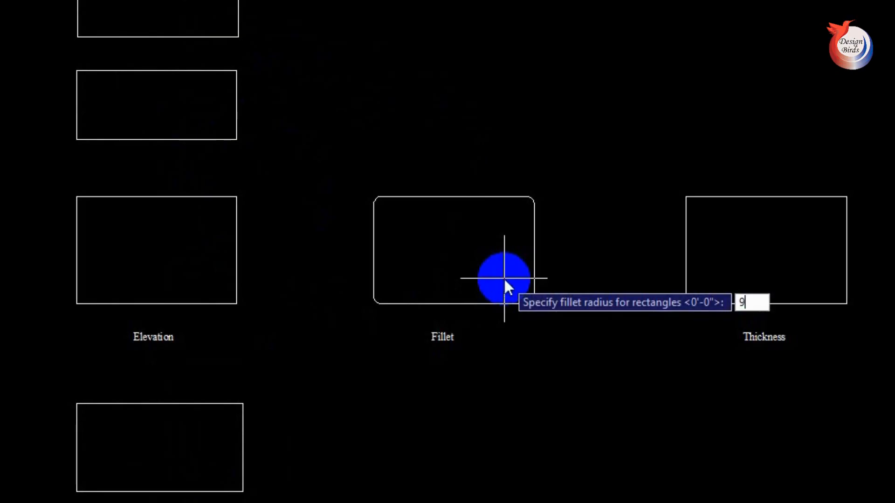
{"action": "key", "text": "Return"}
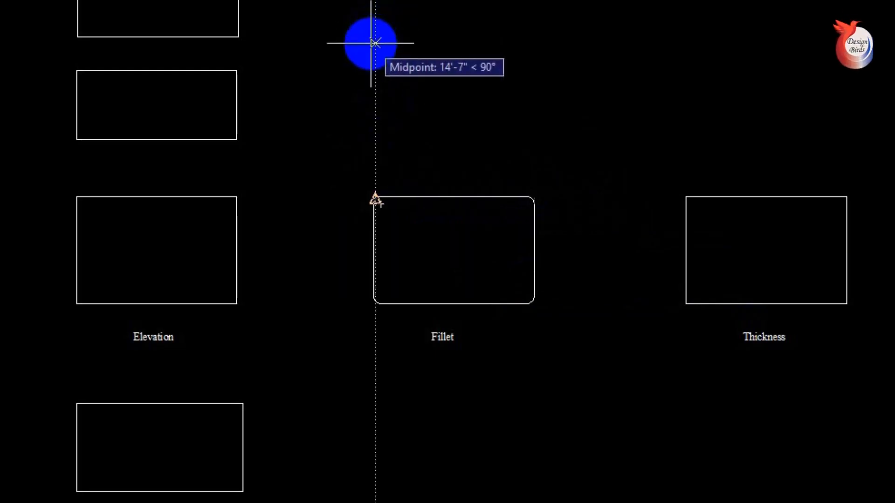
{"action": "left_click", "coordinate": [375, 29]}
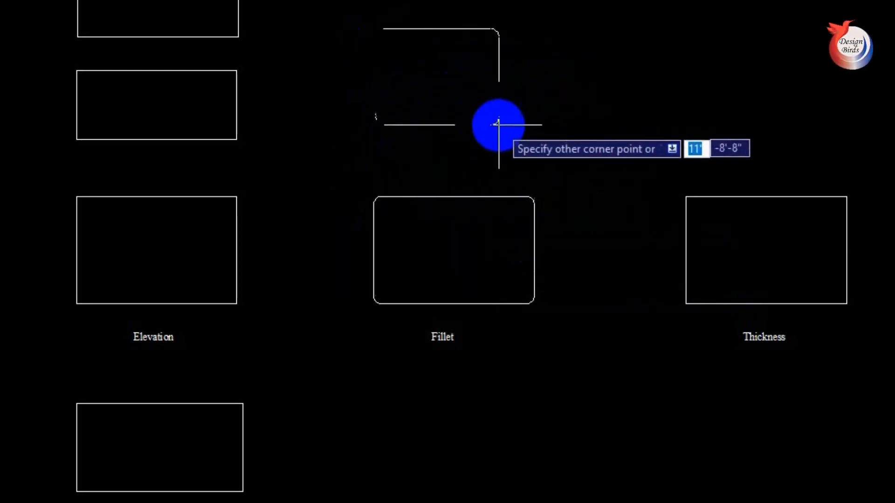
{"action": "left_click", "coordinate": [535, 152]}
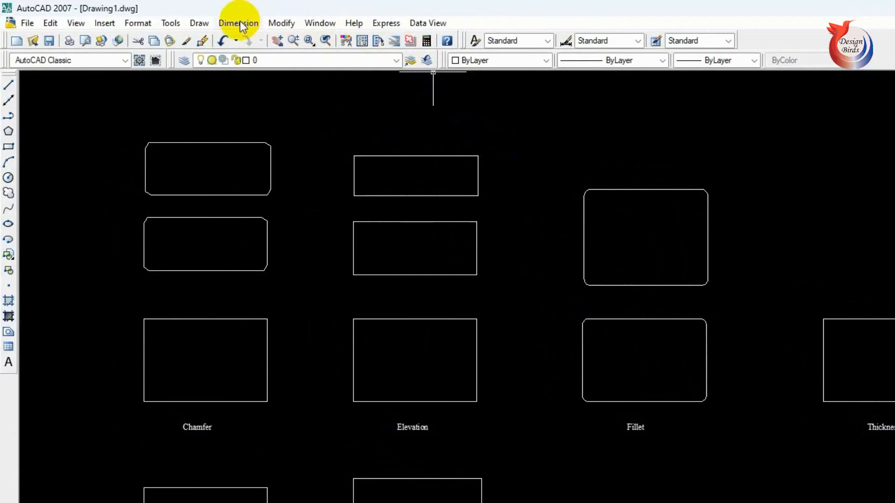
- Add a radius dimension to the upper-right rounded corner of the new filleted rectangle, placing its text outside the shape
{"action": "left_click", "coordinate": [239, 23]}
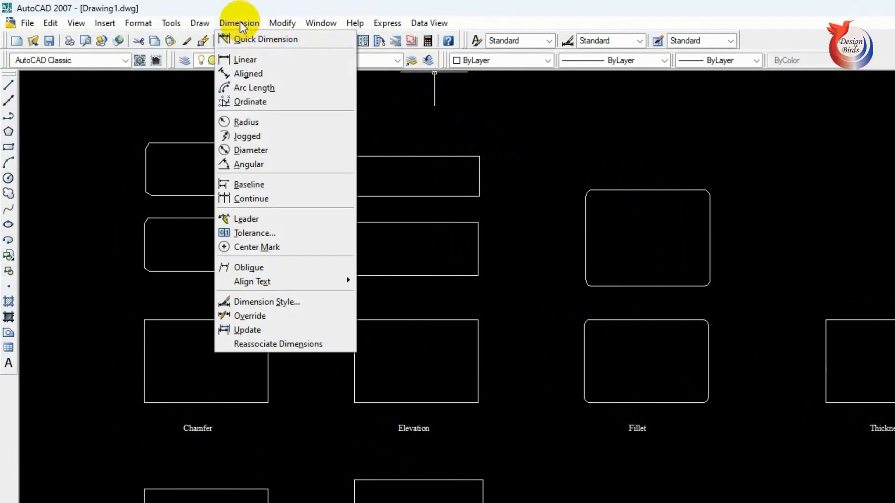
{"action": "left_click", "coordinate": [264, 123]}
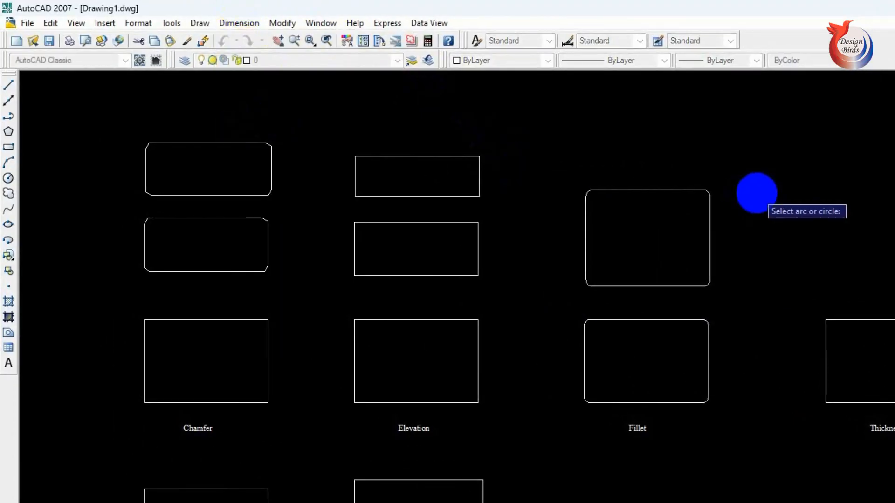
{"action": "left_click", "coordinate": [710, 192]}
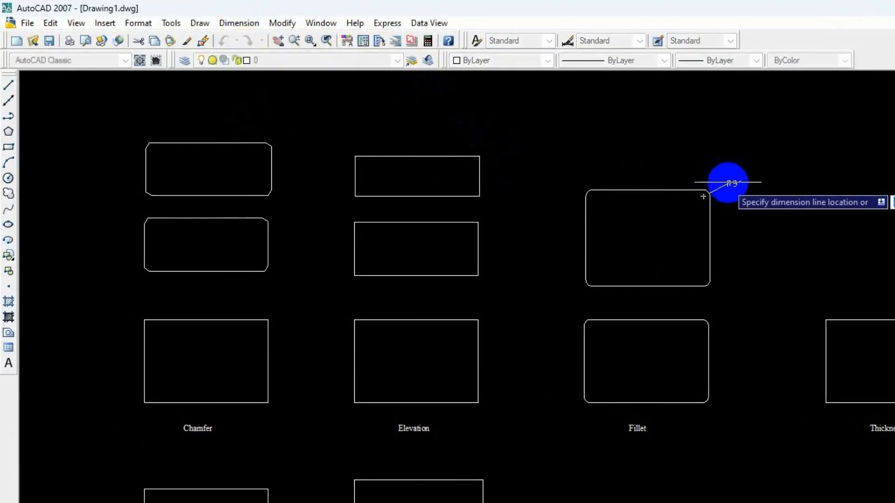
{"action": "left_click", "coordinate": [754, 172]}
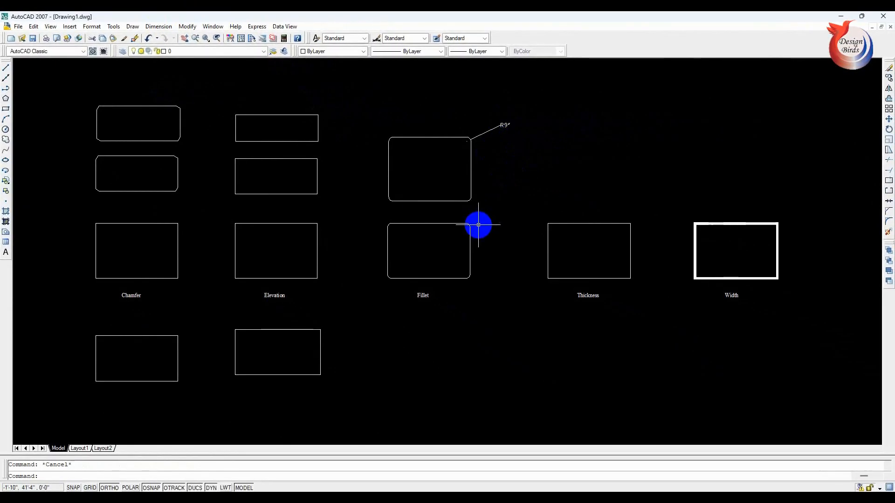
- Draw a second filleted rectangle, about 14'-2" by 6'-11", above the dimensioned one, using a fillet radius of 8"
{"action": "type", "text": "re"}
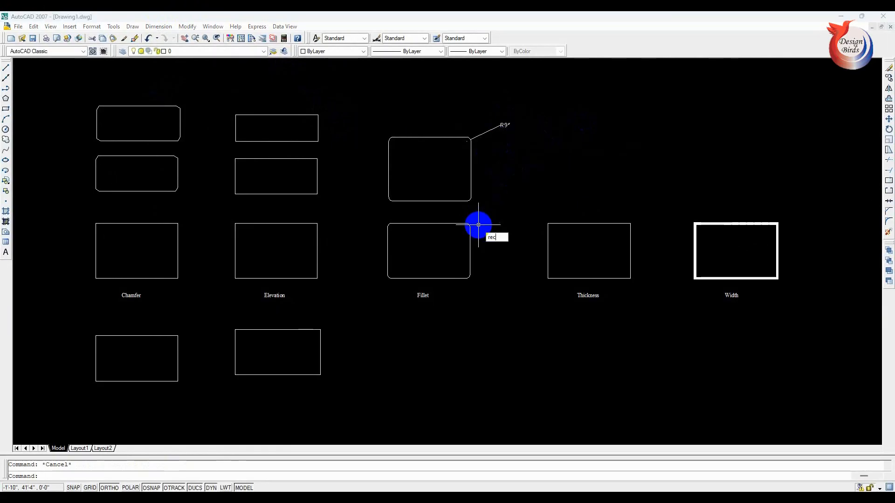
{"action": "type", "text": "c"}
{"action": "key", "text": "Return"}
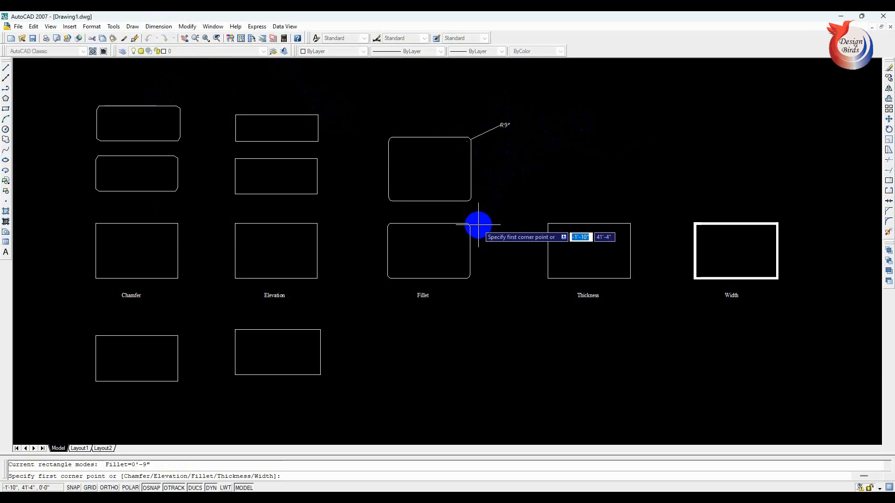
{"action": "type", "text": "f"}
{"action": "key", "text": "Return"}
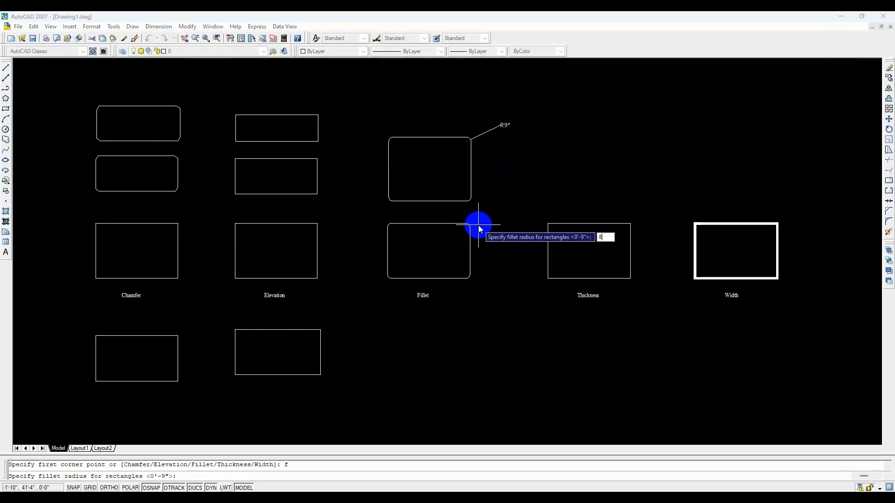
{"action": "type", "text": "8"}
{"action": "key", "text": "Return"}
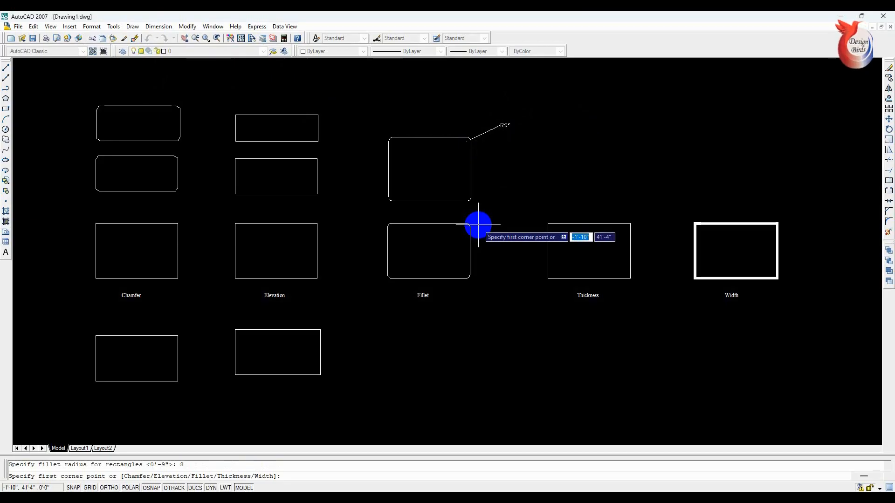
{"action": "left_click", "coordinate": [397, 84]}
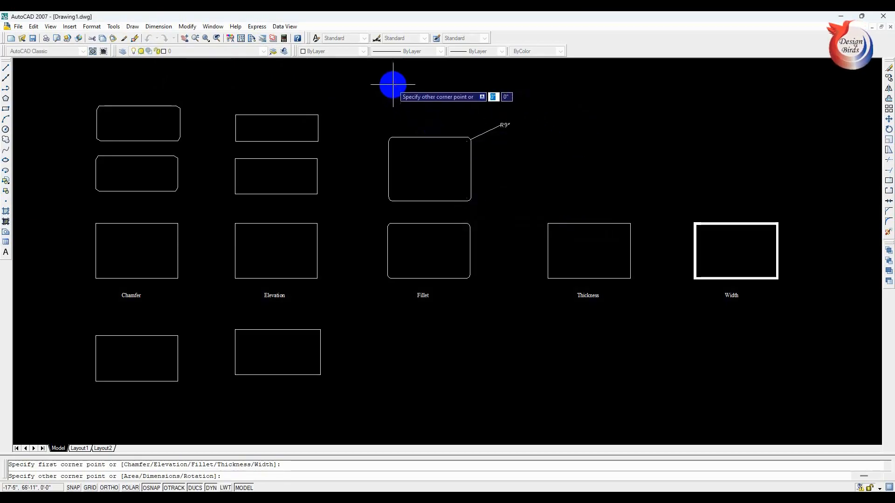
{"action": "left_click", "coordinate": [471, 123]}
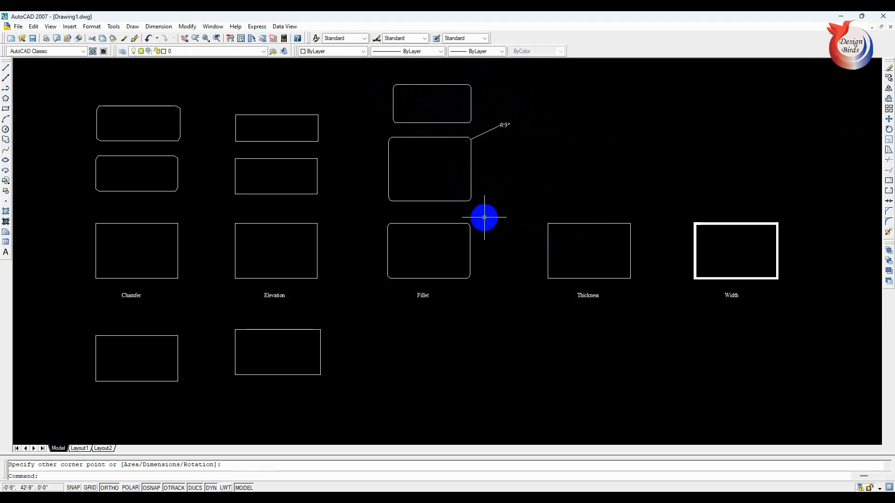
{"action": "key", "text": "Escape"}
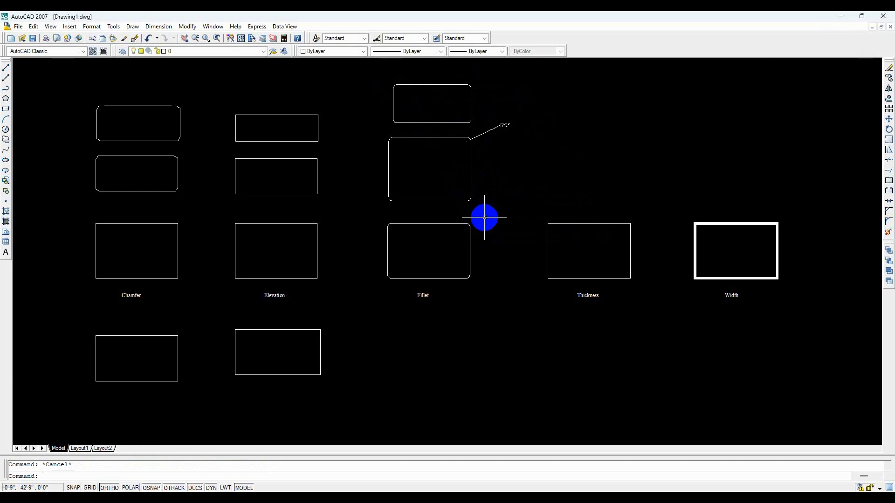
- Reset the fillet radius to 0 and draw a square-cornered rectangle, about 16'-8" by 9'-4", below the Fillet sample
{"action": "type", "text": "rec"}
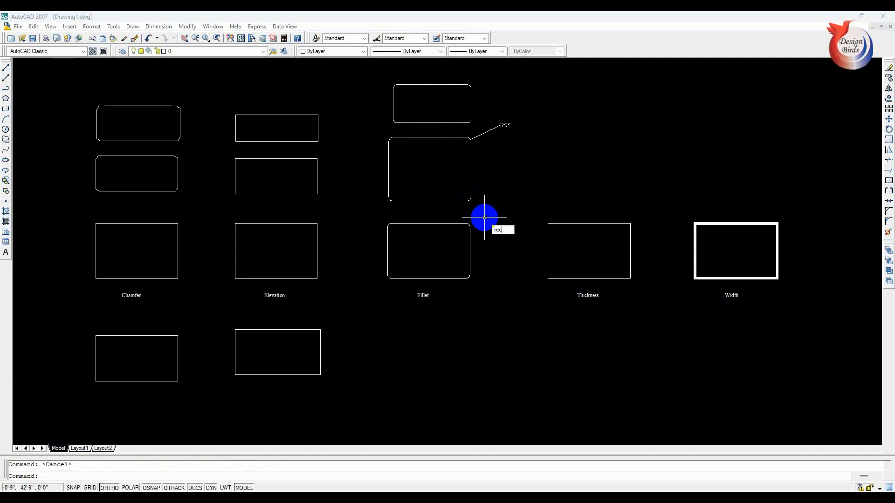
{"action": "key", "text": "Return"}
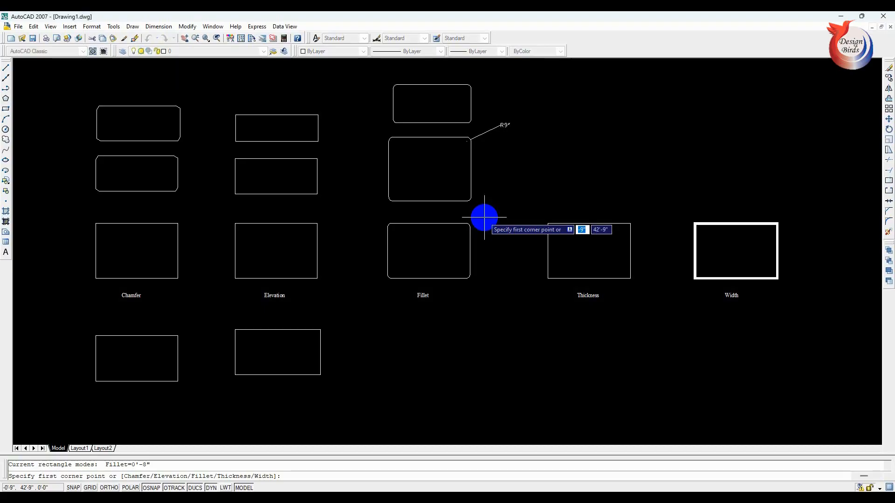
{"action": "type", "text": "f"}
{"action": "key", "text": "Return"}
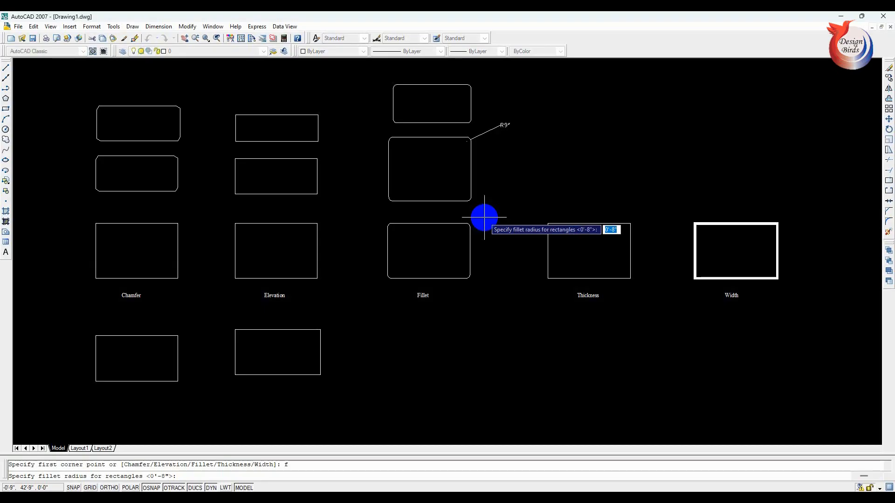
{"action": "type", "text": "0"}
{"action": "key", "text": "Return"}
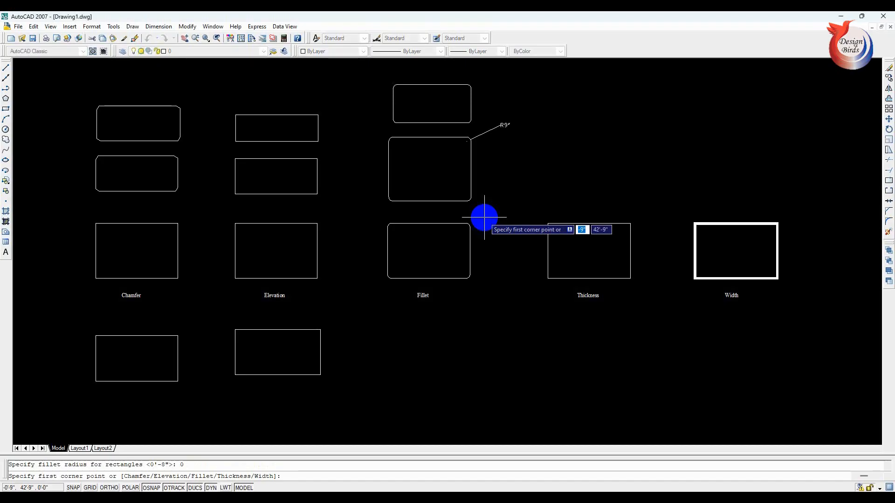
{"action": "left_click", "coordinate": [387, 322]}
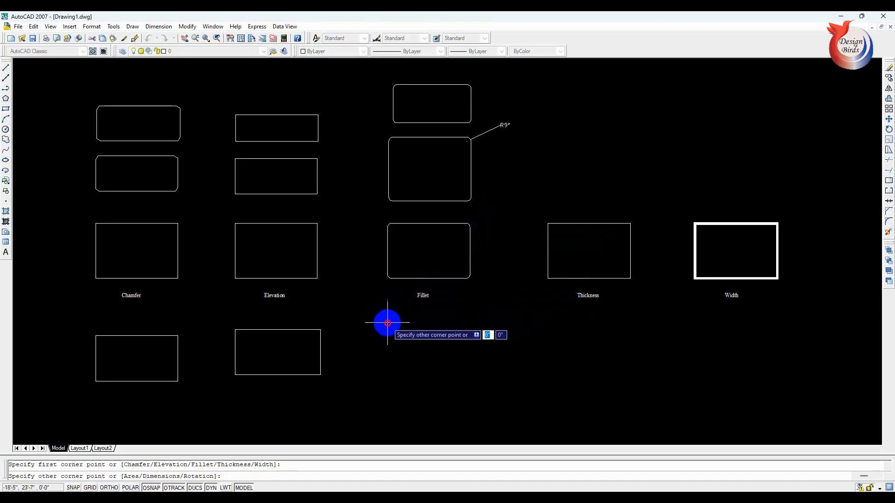
{"action": "left_click", "coordinate": [479, 374]}
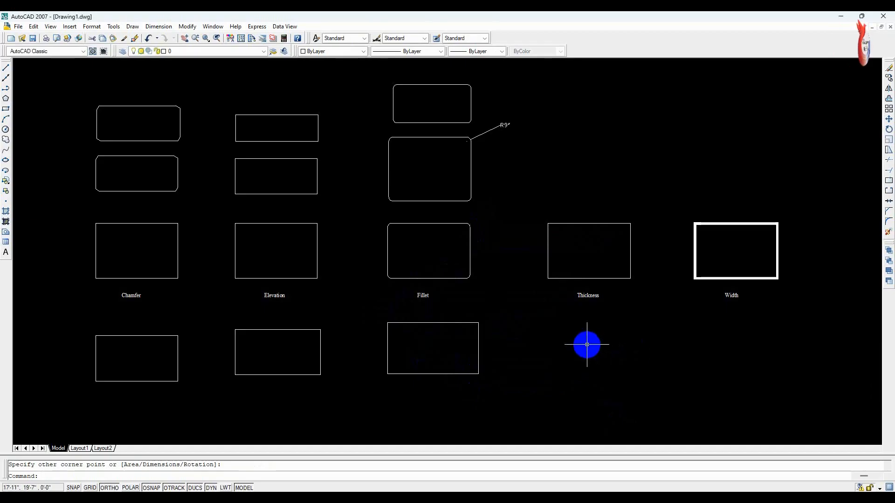
{"action": "key", "text": "Escape"}
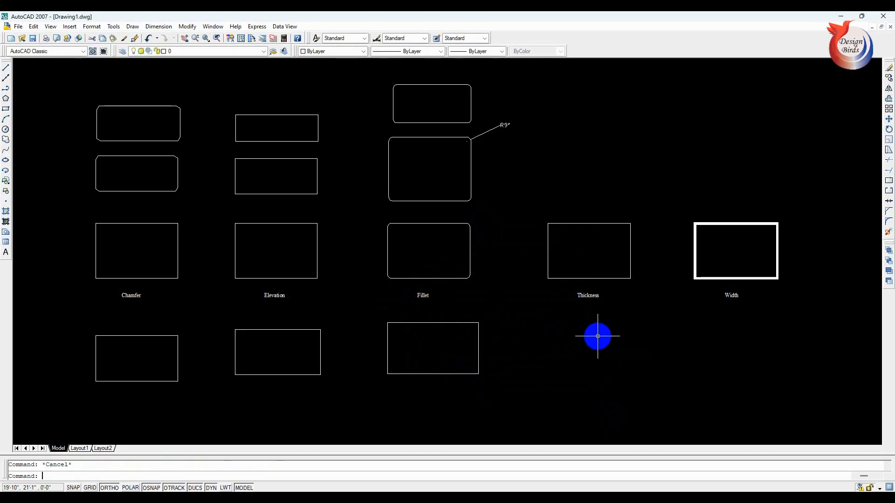
- Draw a rectangle directly above the Thickness sample, using a rectangle thickness of 3'
{"action": "type", "text": "rec"}
{"action": "key", "text": "Return"}
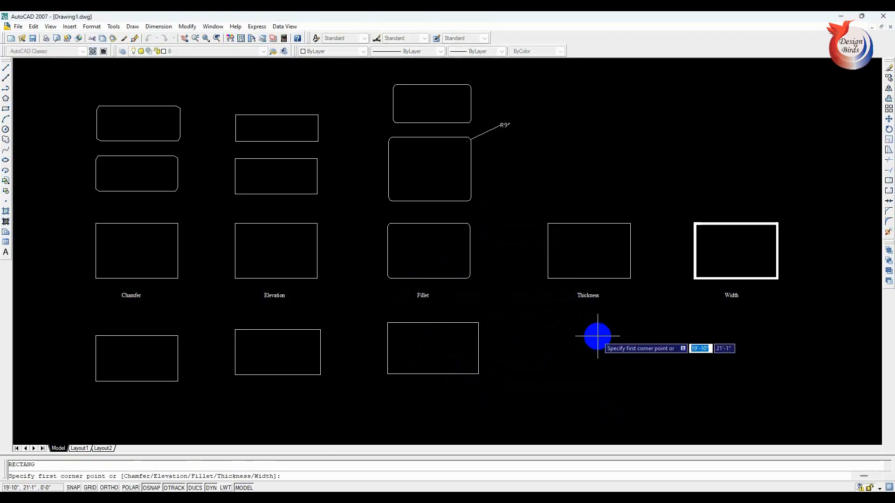
{"action": "type", "text": "t"}
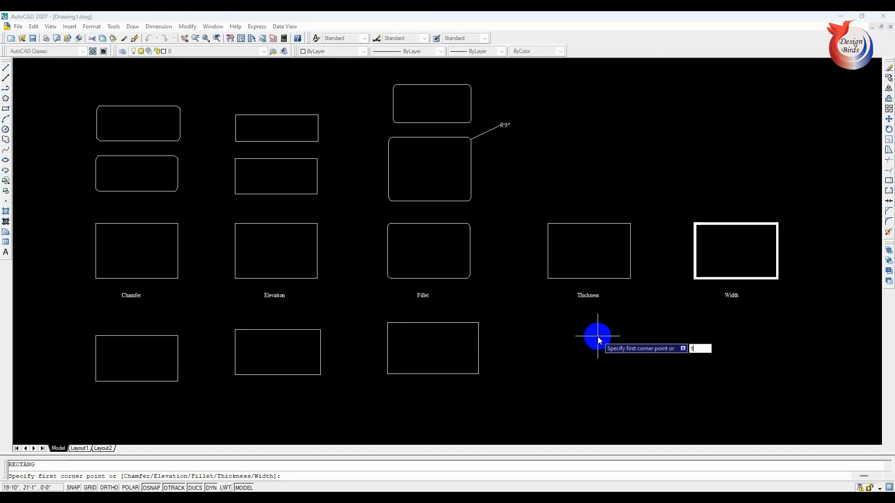
{"action": "key", "text": "Return"}
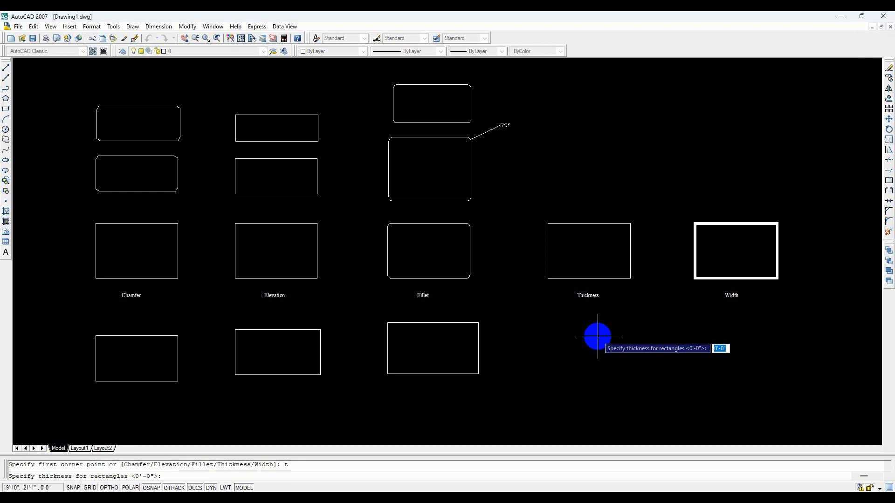
{"action": "type", "text": "3"}
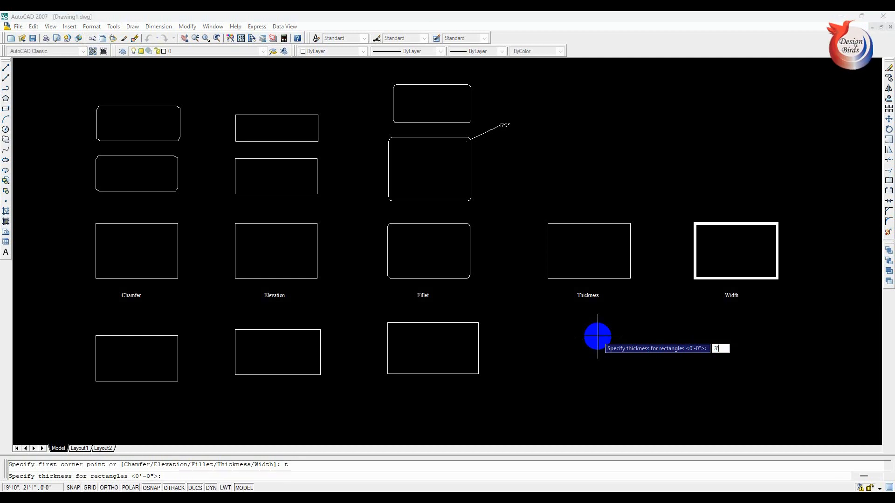
{"action": "key", "text": "Return"}
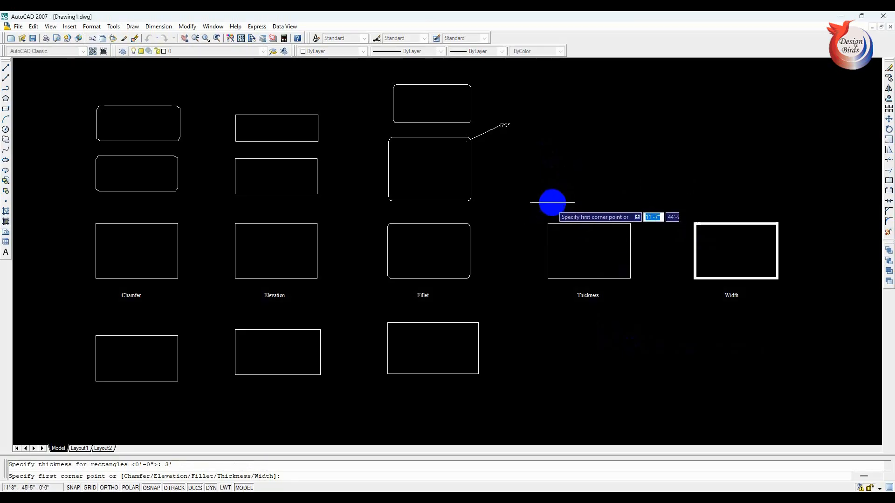
{"action": "left_click", "coordinate": [544, 141]}
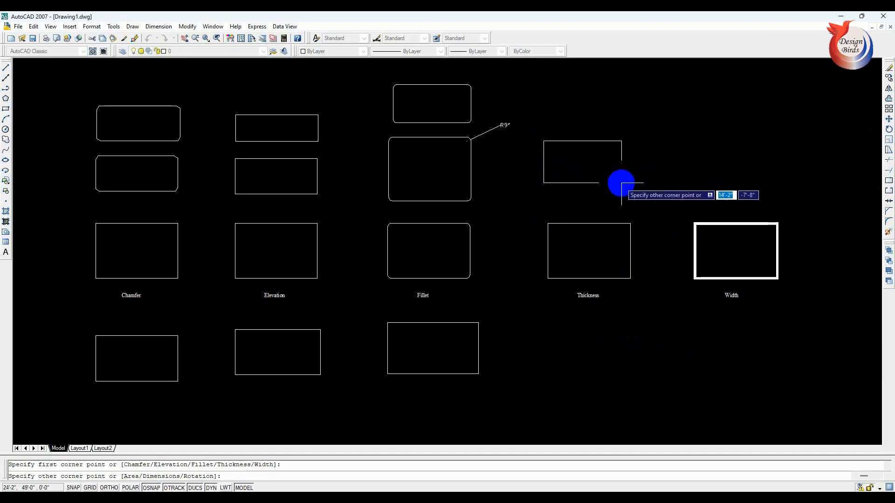
{"action": "left_click", "coordinate": [630, 191]}
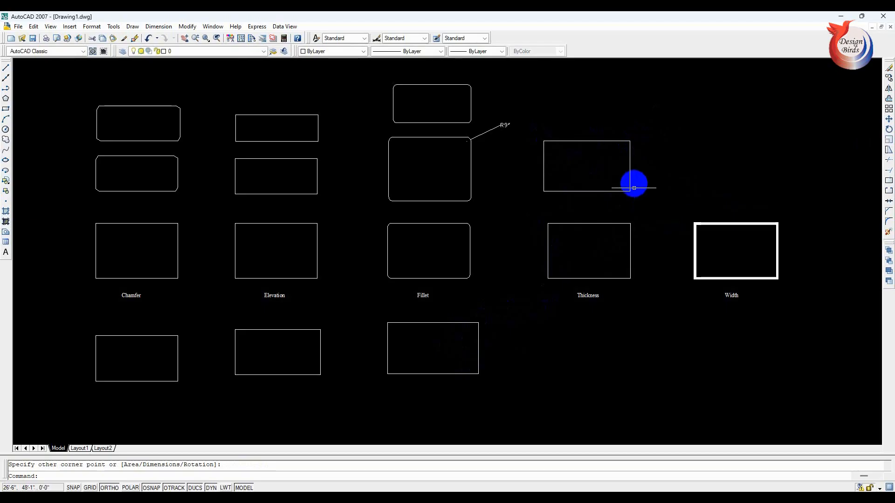
{"action": "key", "text": "Escape"}
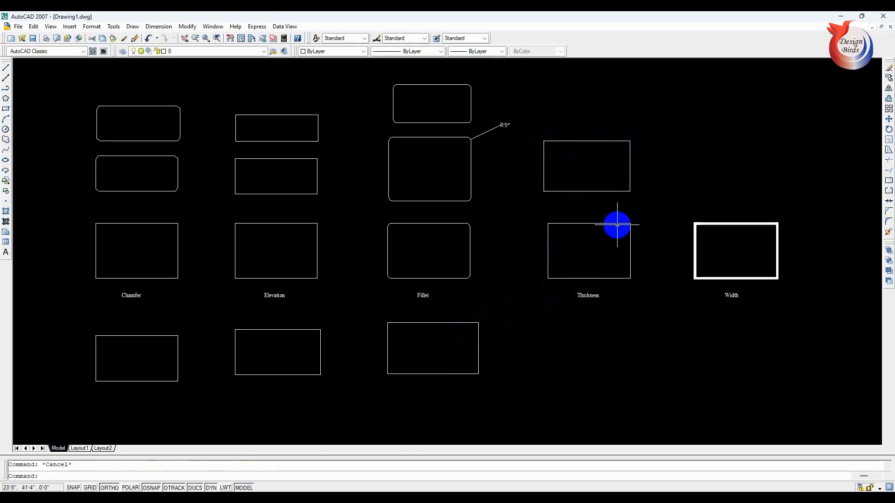
- Draw a second rectangle, about 16'-8" by 8'-2", at the top of the Thickness column, using a thickness of 2'
{"action": "type", "text": "rec"}
{"action": "key", "text": "Return"}
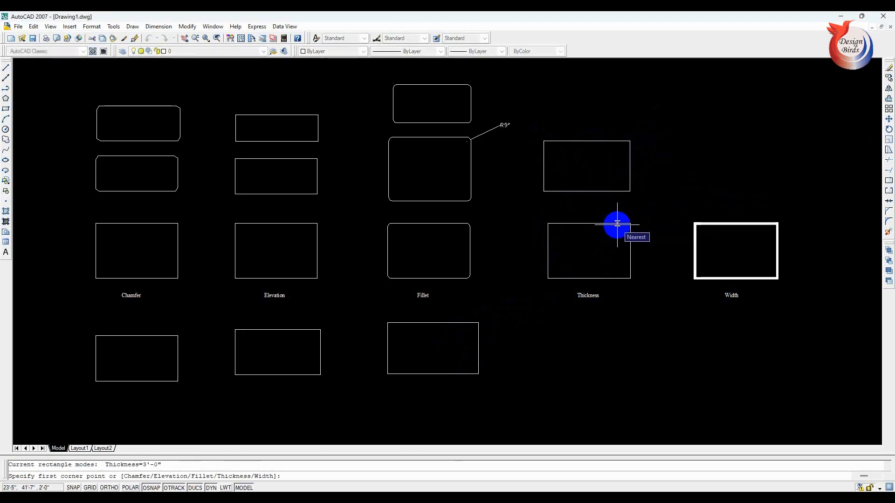
{"action": "type", "text": "t"}
{"action": "key", "text": "Return"}
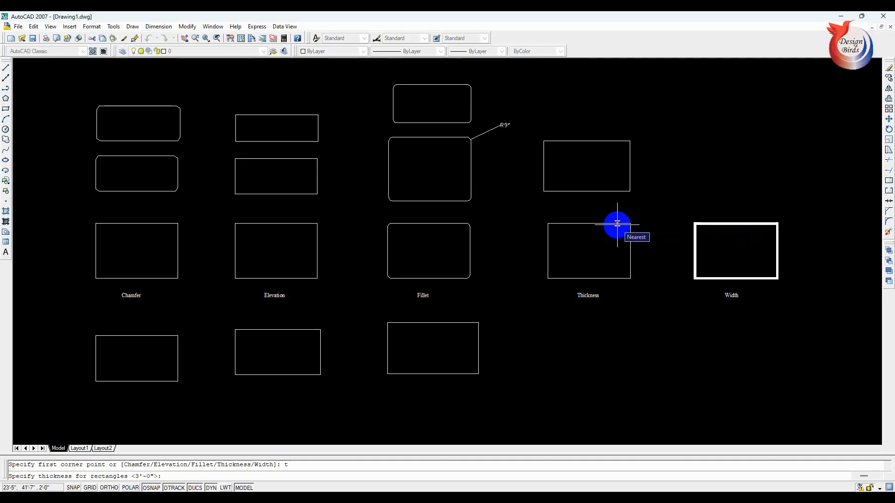
{"action": "type", "text": "2'"}
{"action": "key", "text": "Return"}
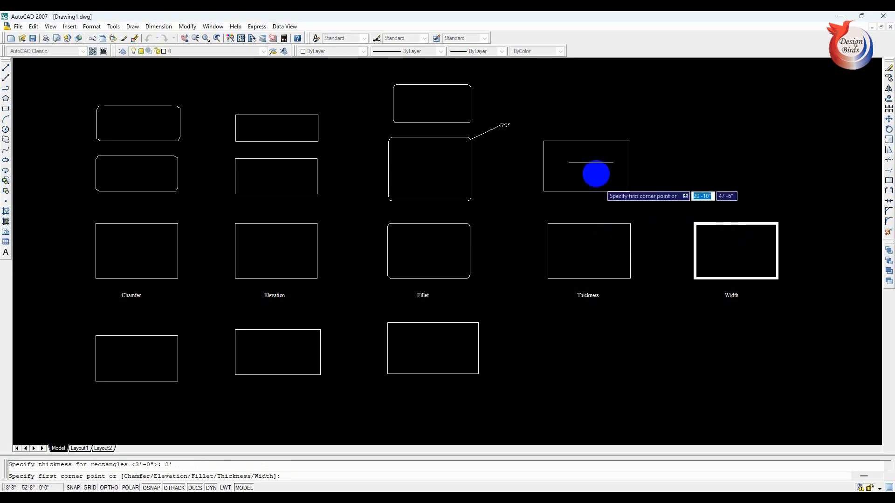
{"action": "left_click", "coordinate": [544, 79]}
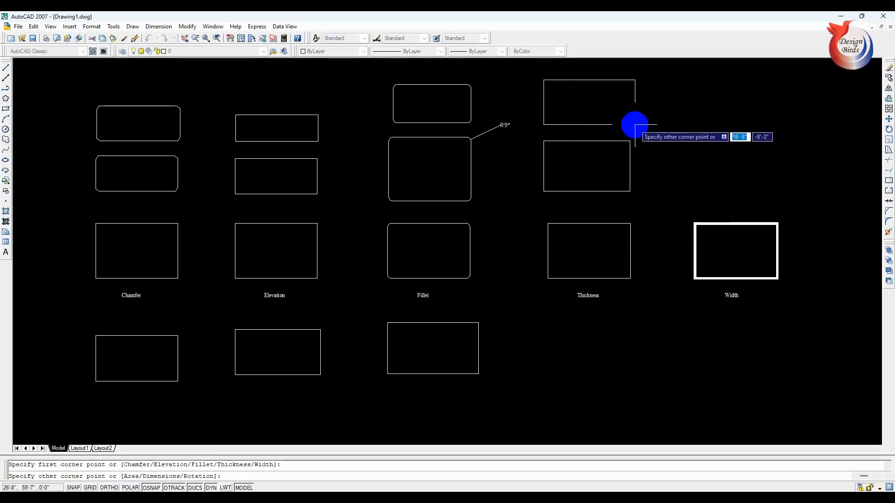
{"action": "left_click", "coordinate": [635, 124]}
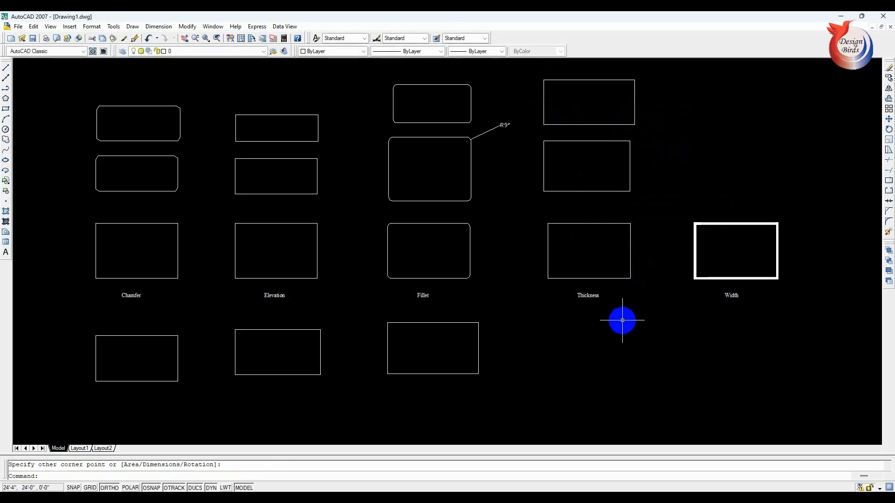
{"action": "key", "text": "Escape"}
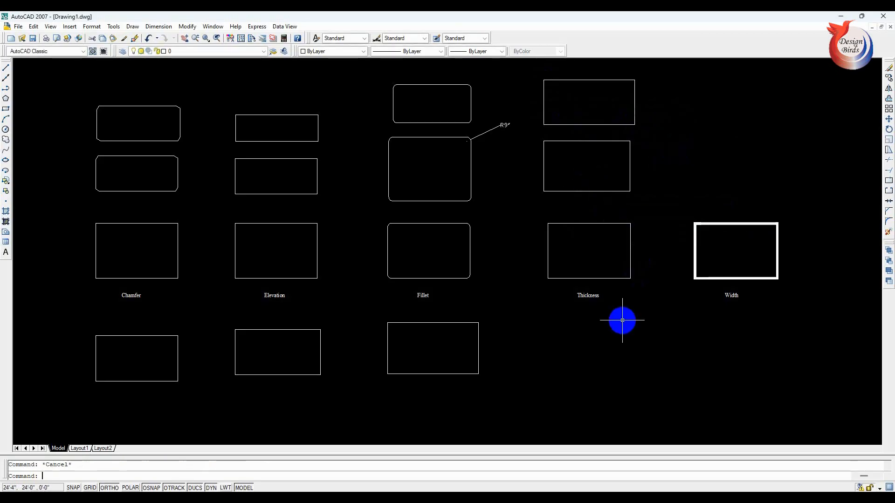
- Reset the rectangle thickness to 0 and draw a rectangle, about 15' by 11', below the Thickness sample
{"action": "type", "text": "rec"}
{"action": "key", "text": "Return"}
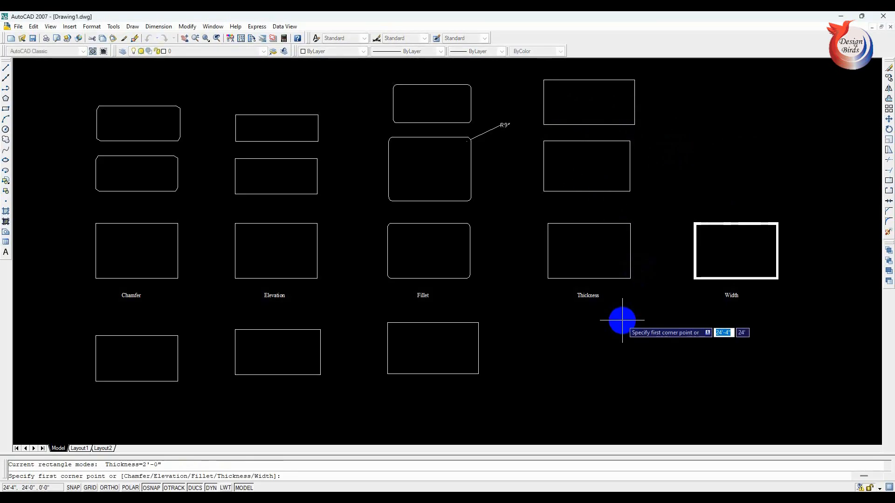
{"action": "type", "text": "t"}
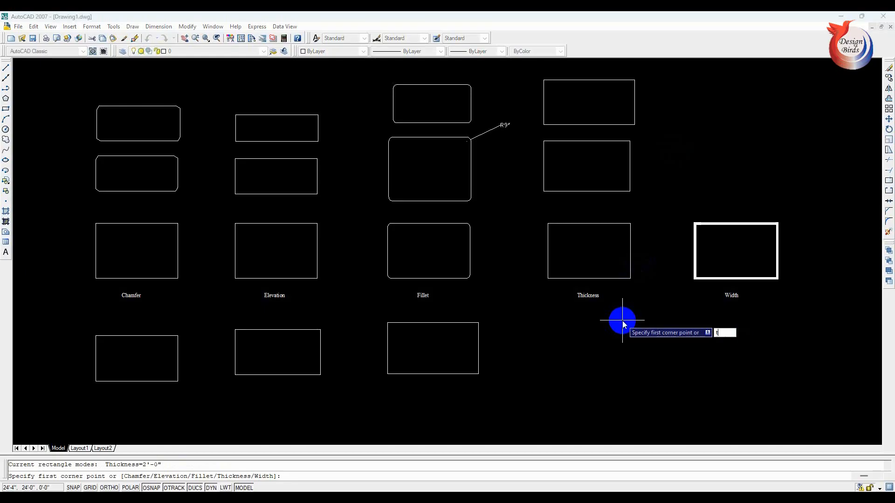
{"action": "key", "text": "Return"}
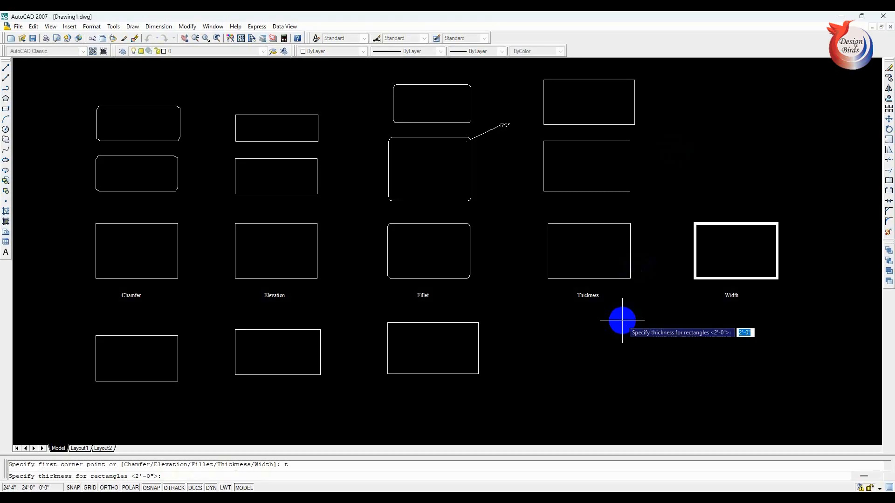
{"action": "type", "text": "0"}
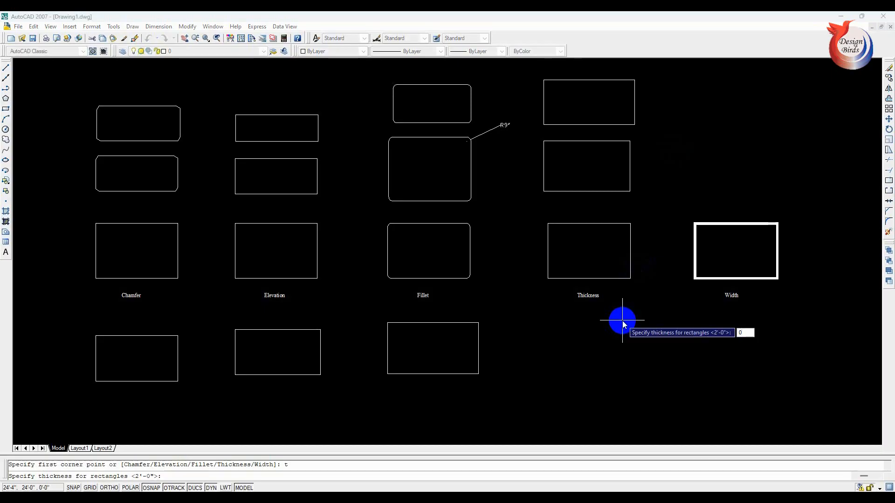
{"action": "key", "text": "Return"}
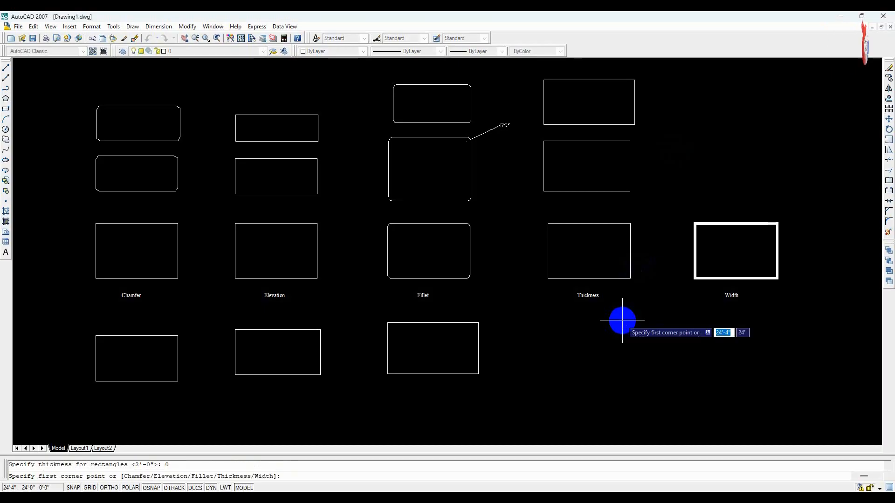
{"action": "left_click", "coordinate": [549, 313]}
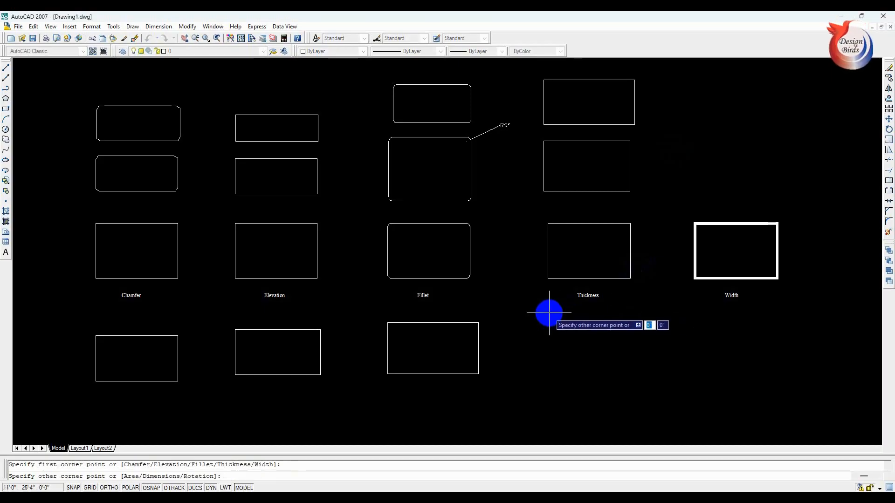
{"action": "left_click", "coordinate": [631, 374]}
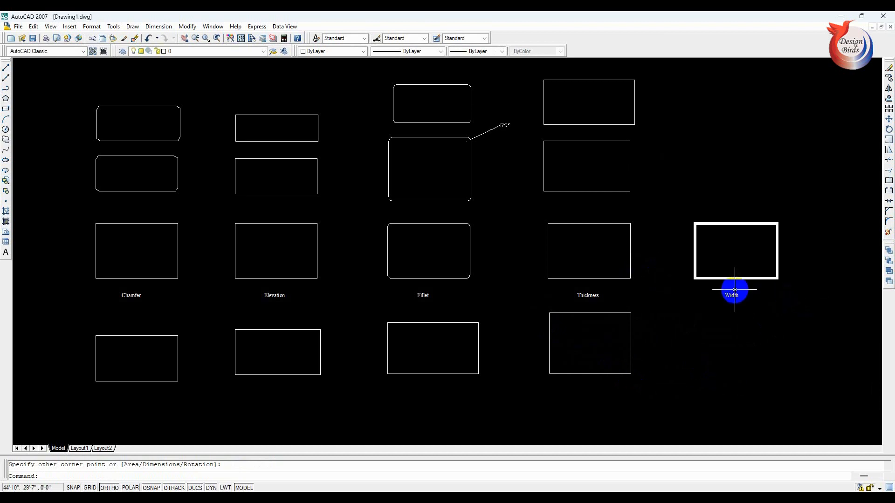
{"action": "key", "text": "Escape"}
- Draw a thick-lined rectangle, about 15'-10" by 8'-11", directly above the Width sample, using a line width of 5"
{"action": "type", "text": "rec"}
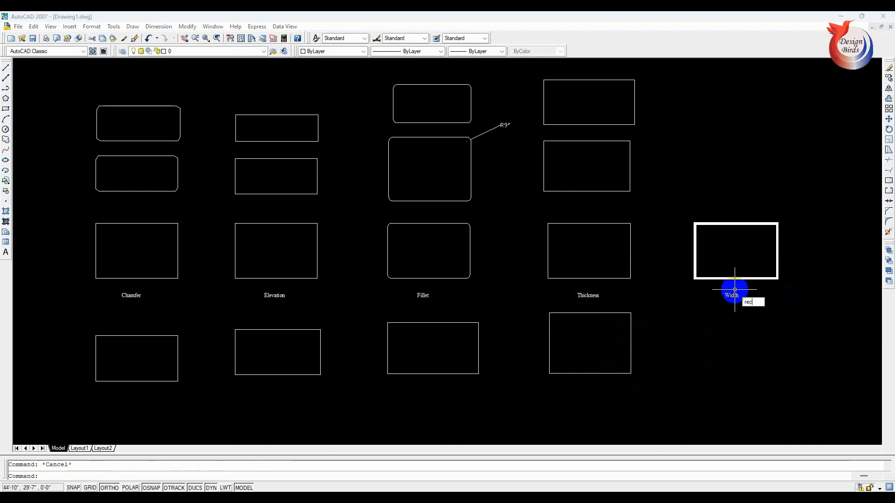
{"action": "key", "text": "Return"}
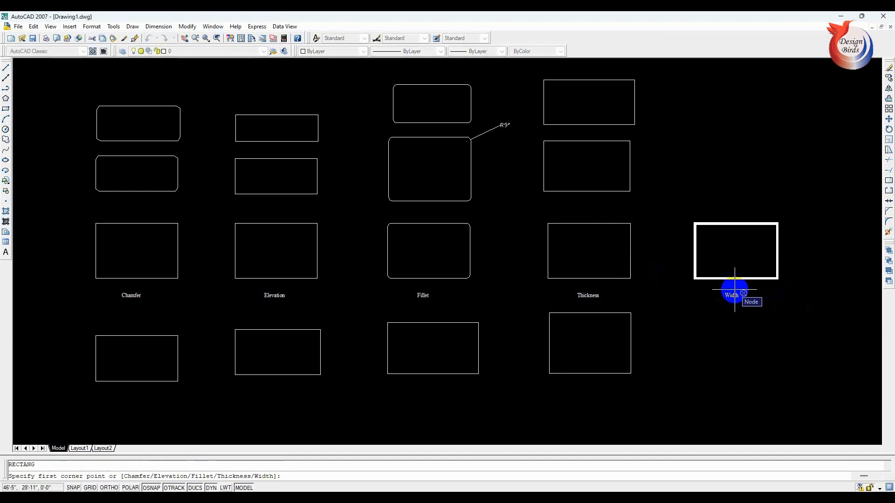
{"action": "type", "text": "w"}
{"action": "key", "text": "Return"}
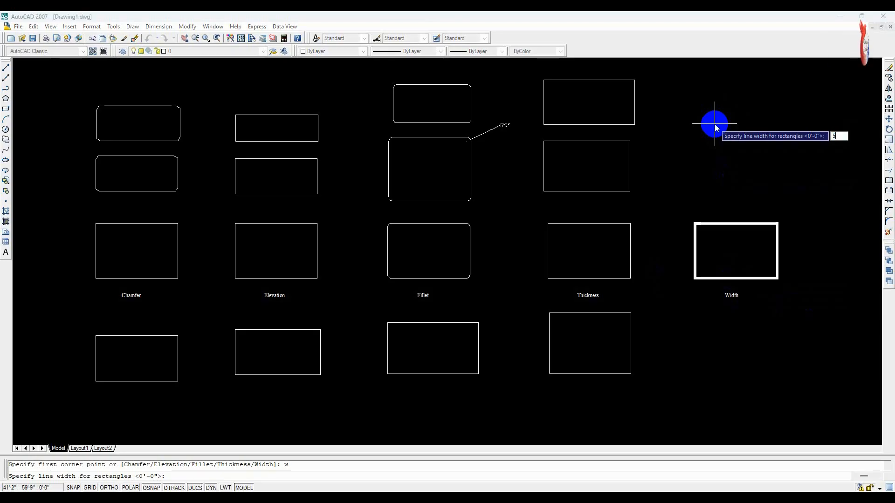
{"action": "type", "text": "5"}
{"action": "key", "text": "Return"}
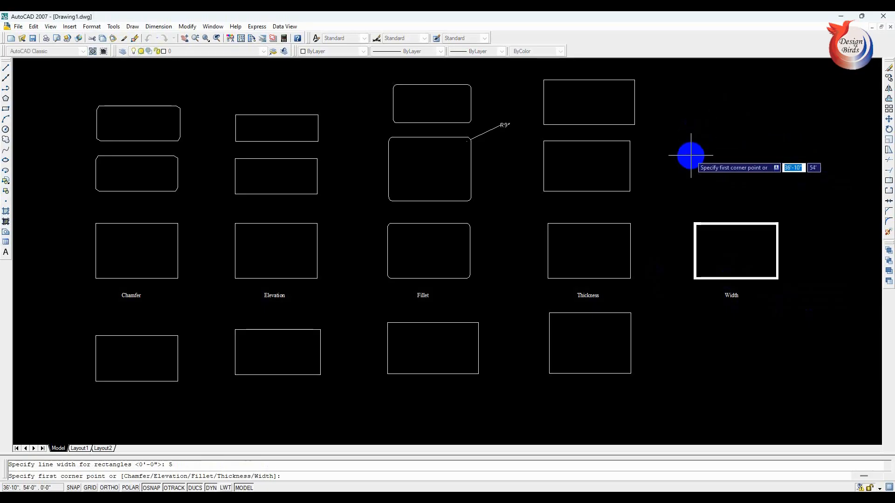
{"action": "left_click", "coordinate": [691, 155]}
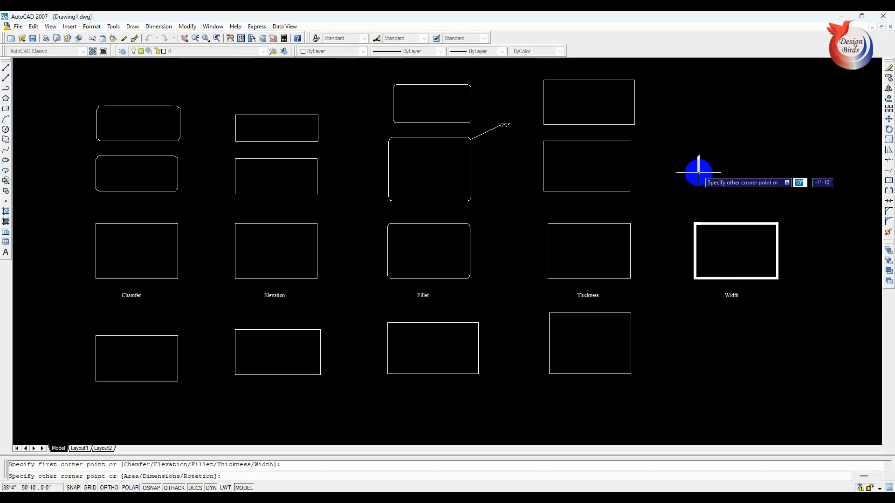
{"action": "left_click", "coordinate": [778, 205]}
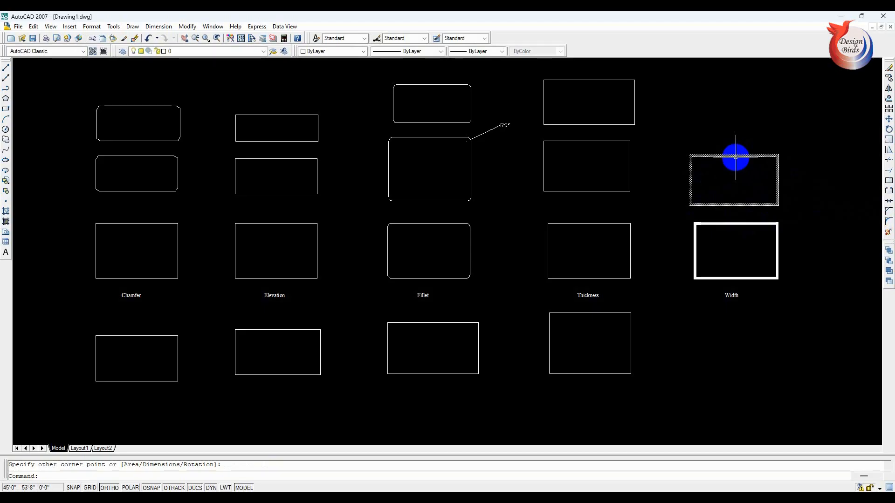
{"action": "key", "text": "Escape"}
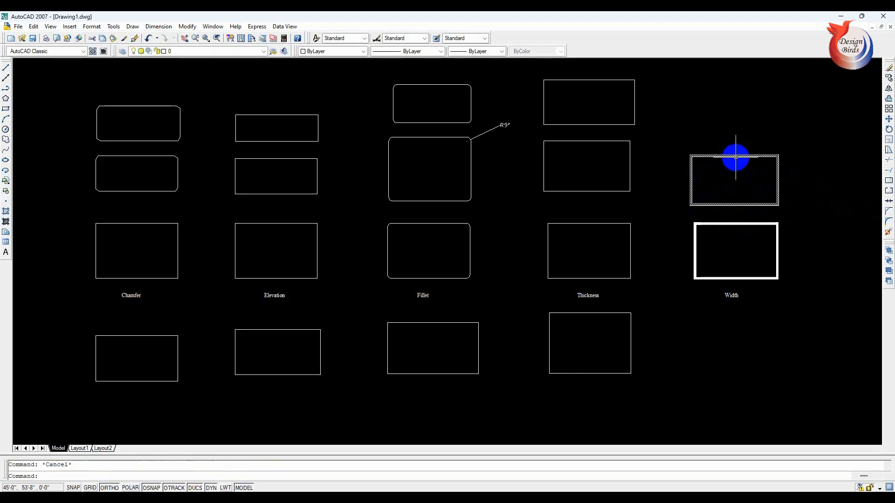
- Draw another thick-lined rectangle at the top of the Width column, entering a line width of 5" again
{"action": "type", "text": "rec"}
{"action": "key", "text": "Return"}
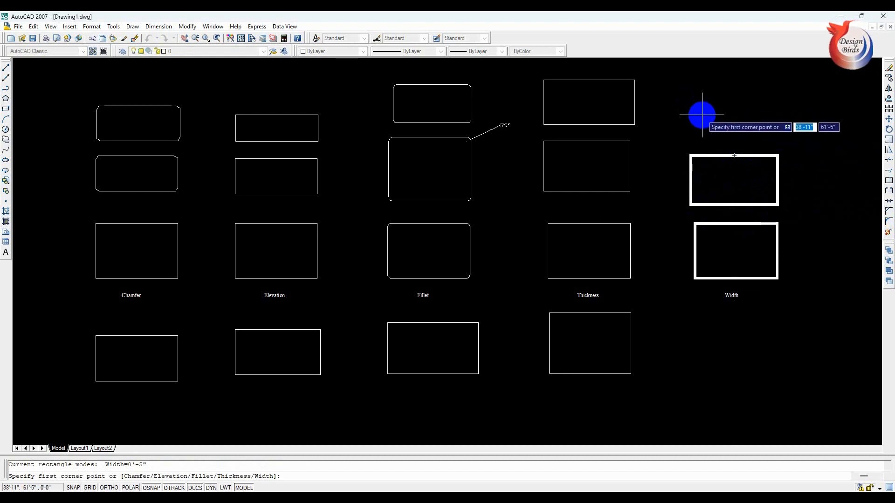
{"action": "type", "text": "w"}
{"action": "key", "text": "Return"}
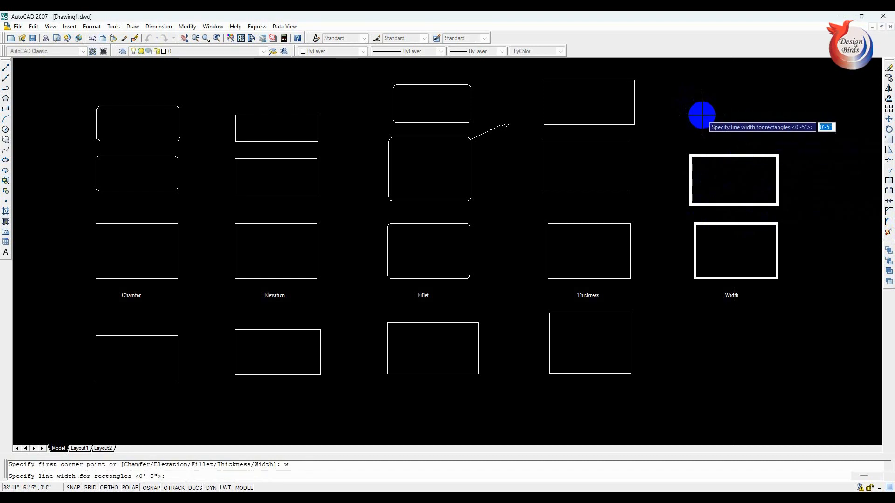
{"action": "type", "text": "5"}
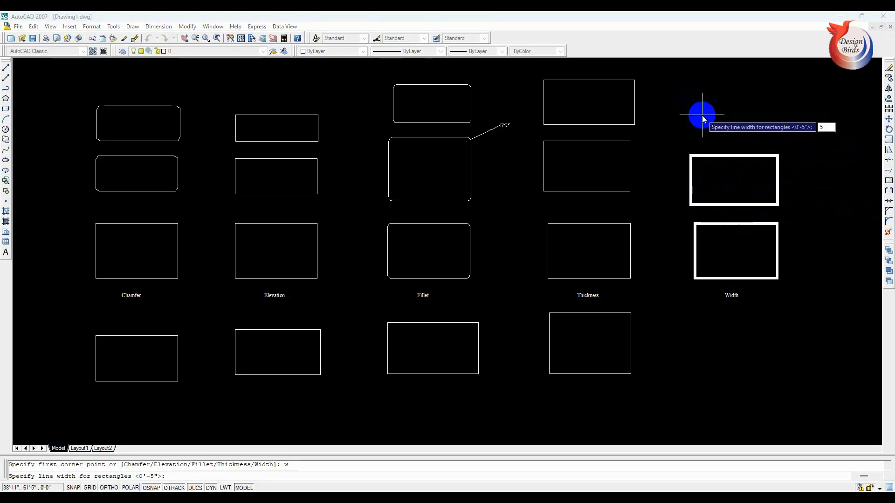
{"action": "key", "text": "Return"}
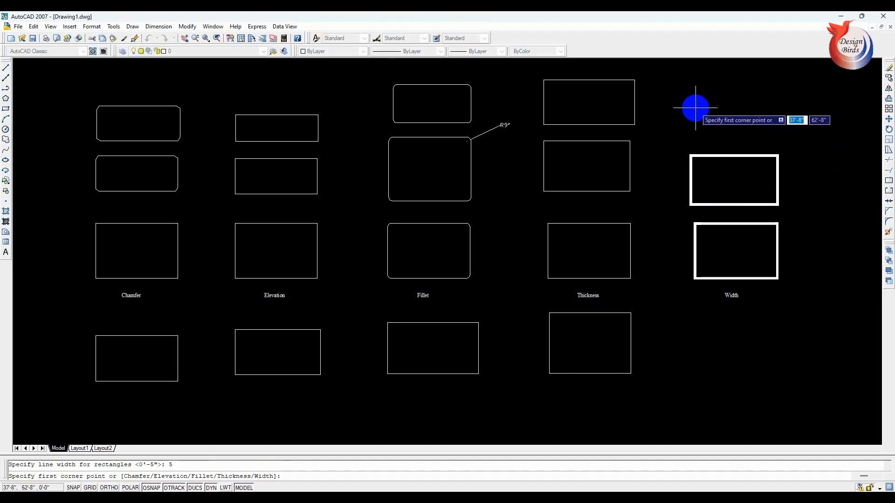
{"action": "left_click", "coordinate": [690, 94]}
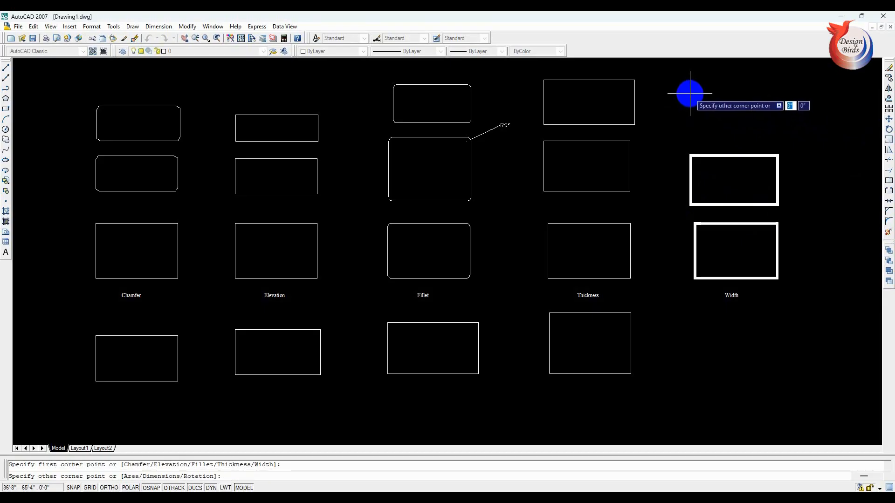
{"action": "left_click", "coordinate": [775, 134]}
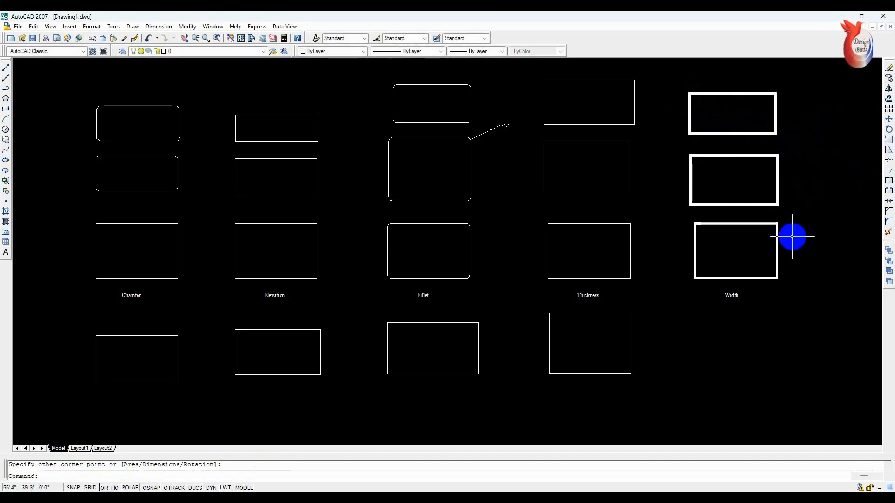
{"action": "key", "text": "Escape"}
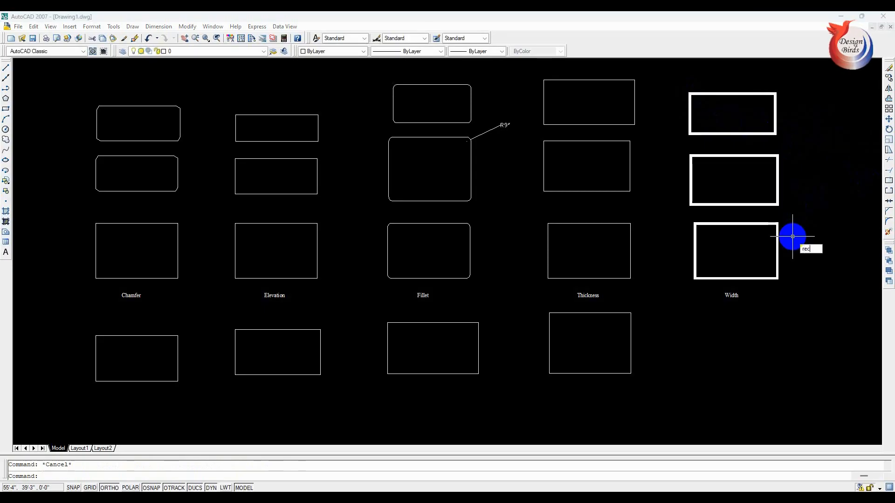
- Reset the rectangle line width to 0 and draw a plain rectangle, about 15' wide, below the Width label
{"action": "key", "text": "Return"}
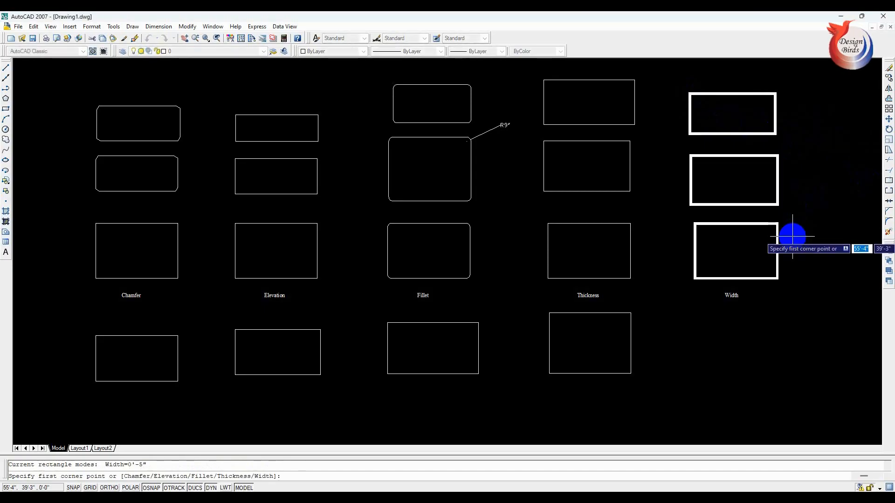
{"action": "type", "text": "w"}
{"action": "key", "text": "Return"}
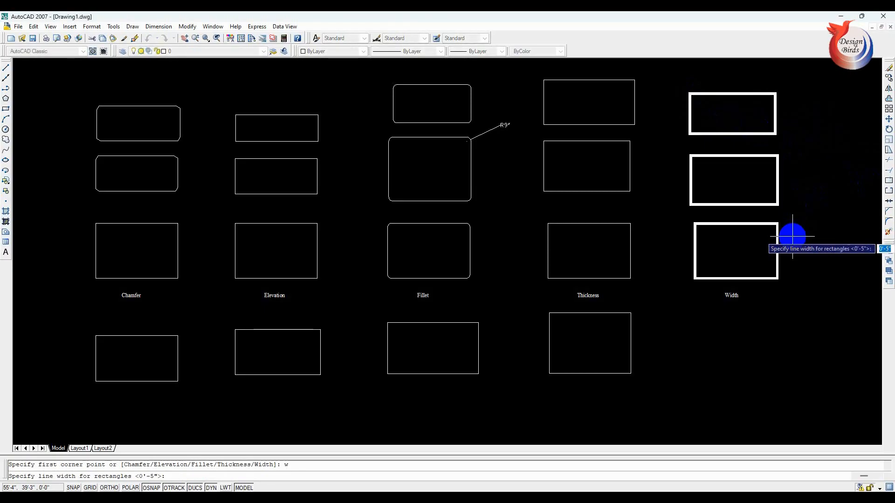
{"action": "type", "text": "0"}
{"action": "key", "text": "Return"}
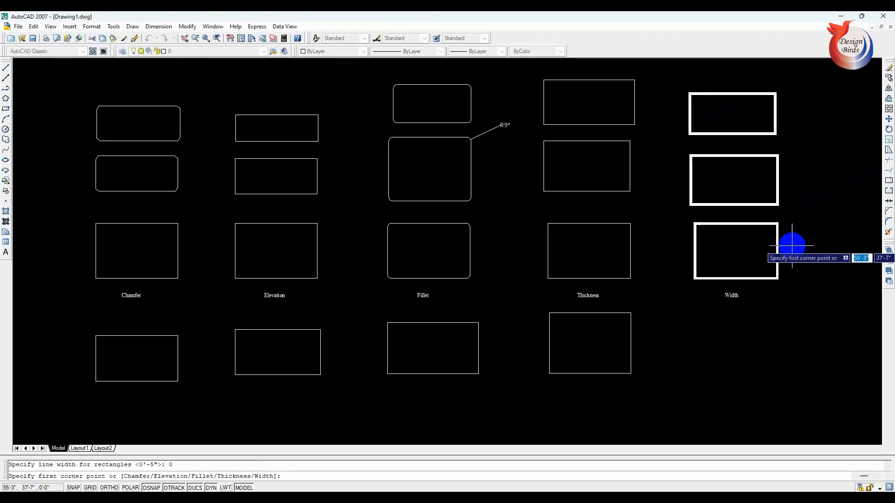
{"action": "left_click", "coordinate": [694, 318]}
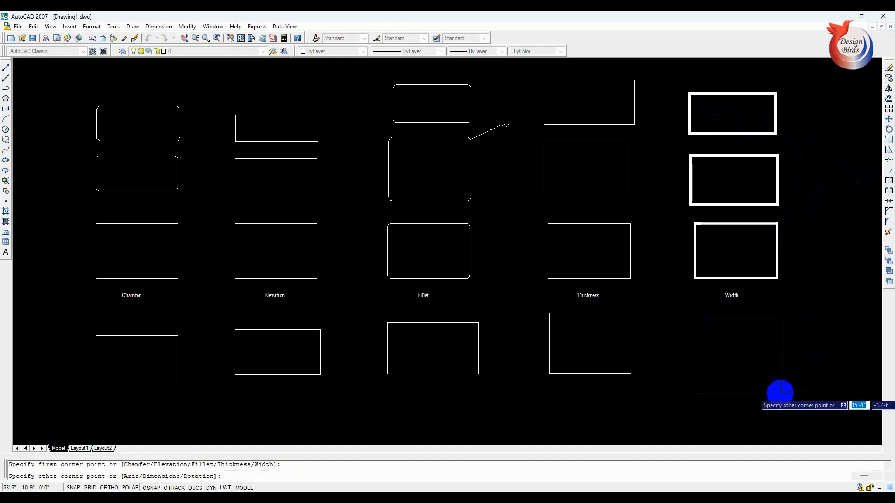
{"action": "left_click", "coordinate": [781, 371]}
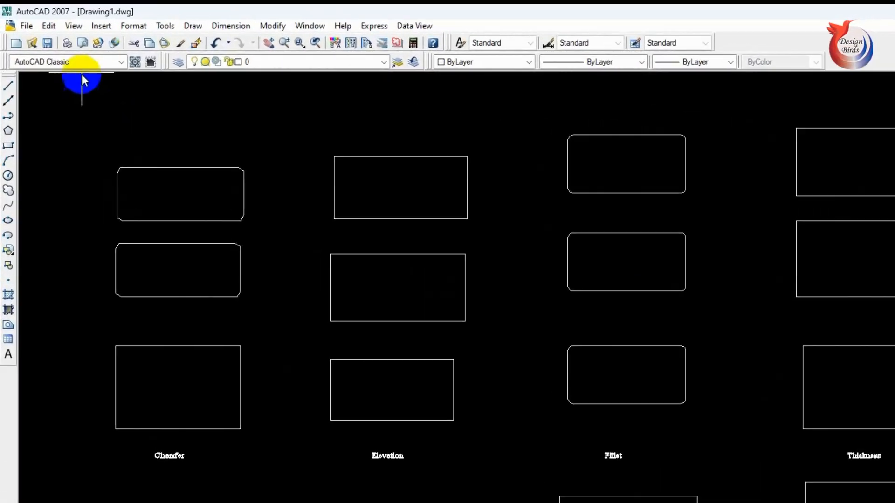
- Switch to the 3D Modeling workspace and display the drawing in the SW Isometric view
{"action": "left_click", "coordinate": [121, 62]}
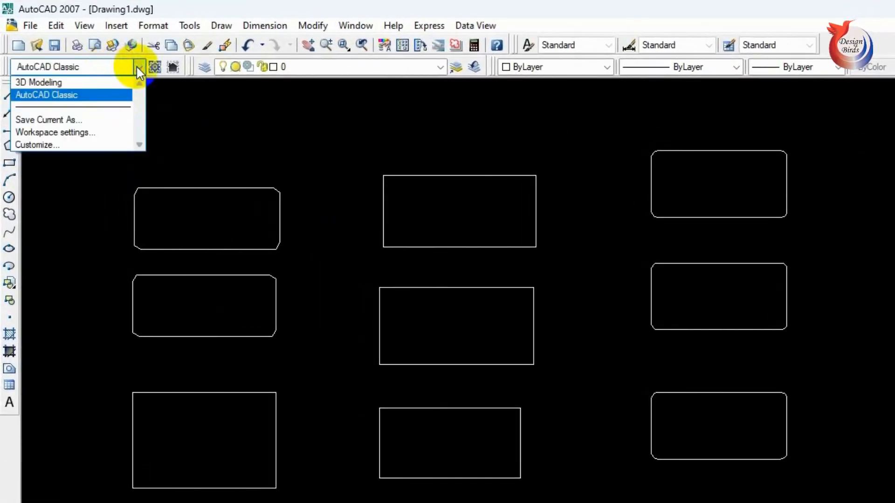
{"action": "left_click", "coordinate": [42, 86]}
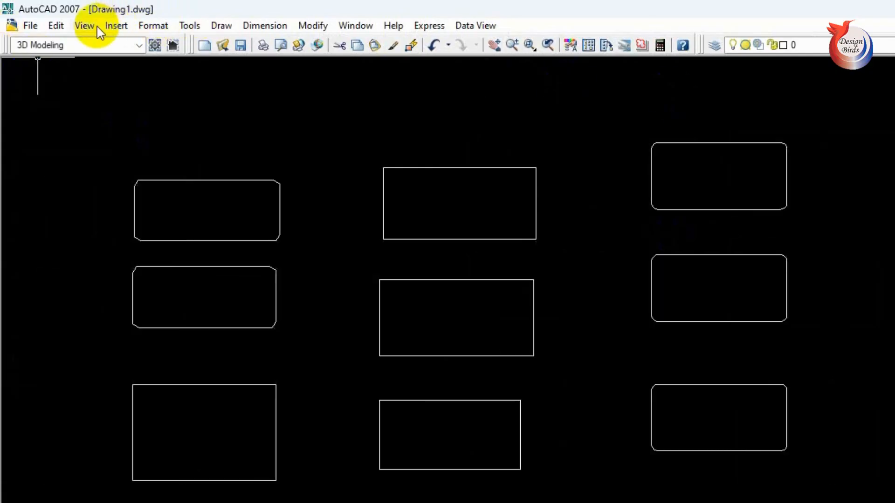
{"action": "left_click", "coordinate": [85, 26]}
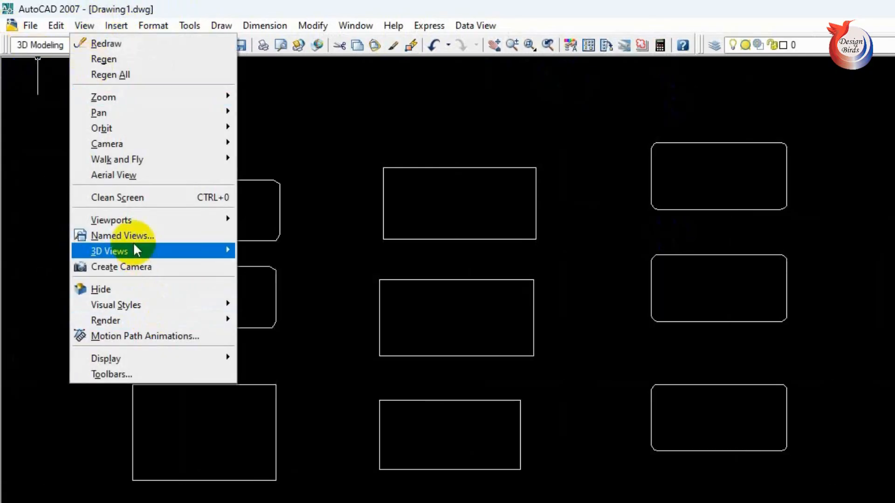
{"action": "mouse_move", "coordinate": [136, 251]}
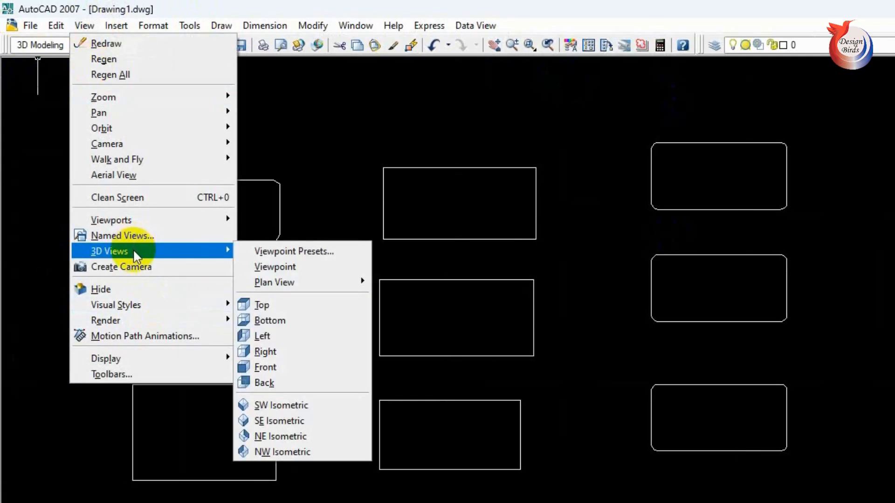
{"action": "left_click", "coordinate": [290, 406]}
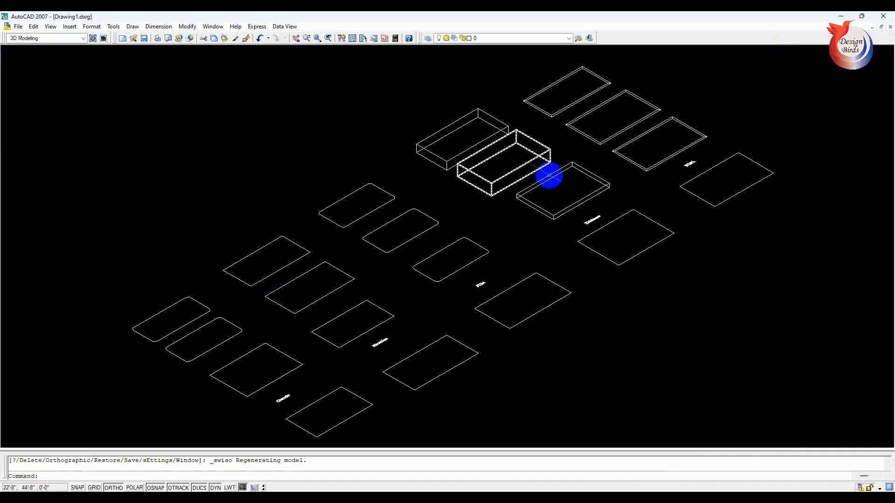
- Highlight the middle Thickness rectangle and the plain rectangle below the Thickness label for comparison, then clear the selection
{"action": "scroll", "coordinate": [295, 351], "scroll_direction": "up", "scroll_amount": 2}
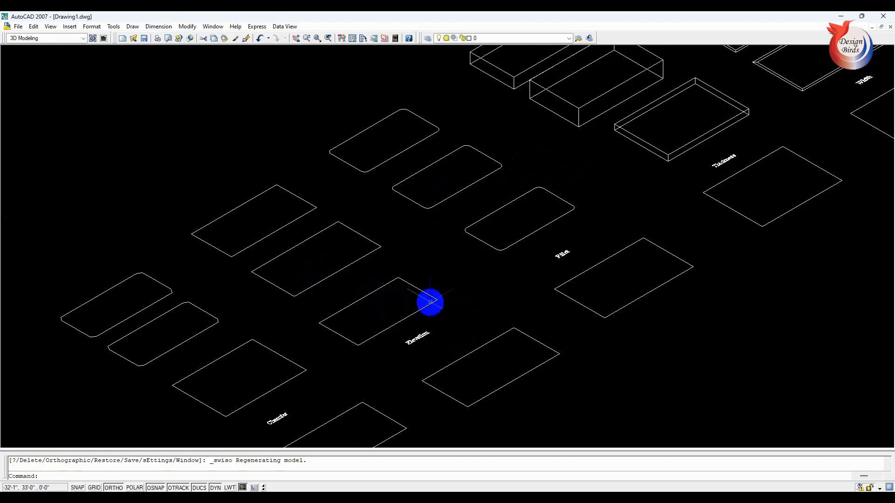
{"action": "scroll", "coordinate": [659, 168], "scroll_direction": "down", "scroll_amount": 3}
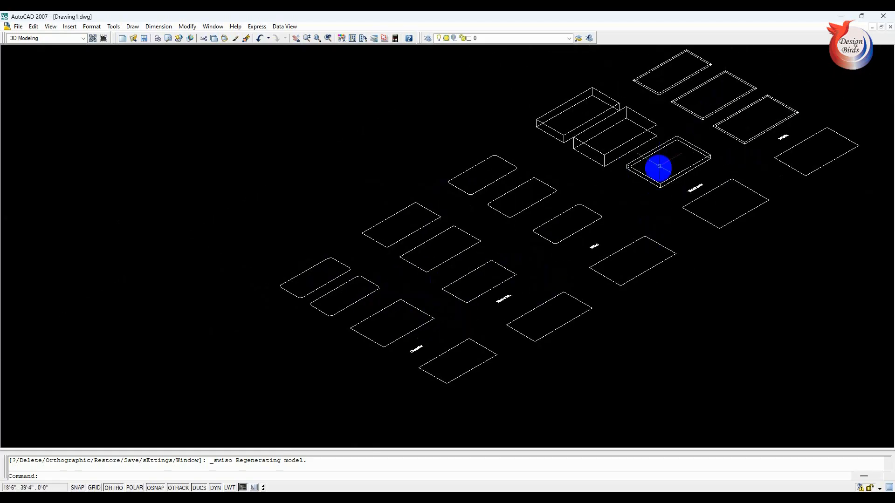
{"action": "scroll", "coordinate": [660, 140], "scroll_direction": "up", "scroll_amount": 4}
{"action": "scroll", "coordinate": [658, 133], "scroll_direction": "down", "scroll_amount": 3}
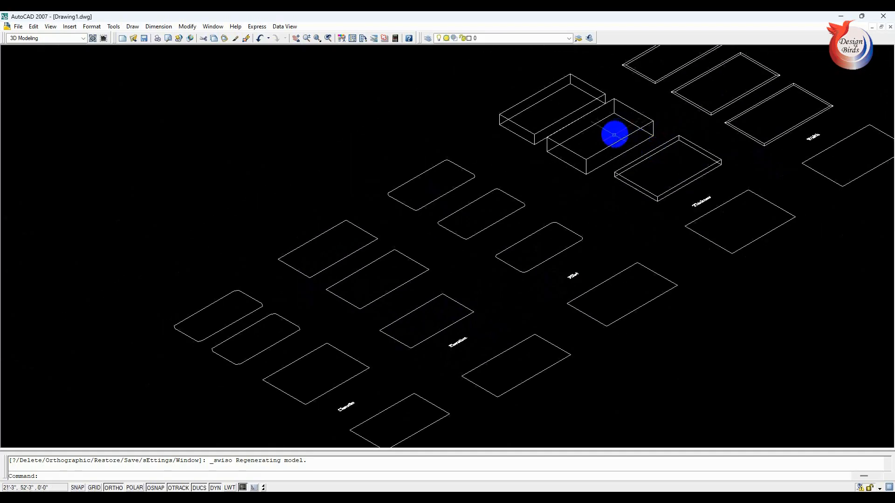
{"action": "left_click", "coordinate": [606, 138]}
{"action": "left_click", "coordinate": [569, 170]}
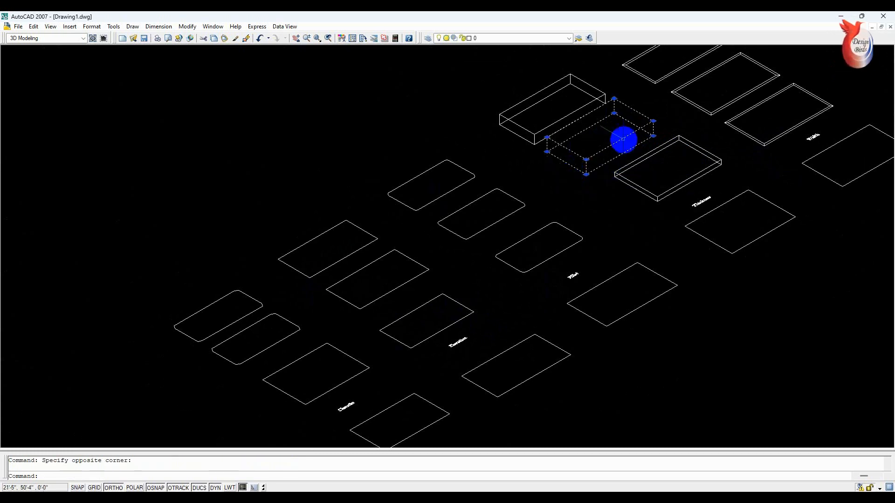
{"action": "left_click", "coordinate": [755, 234]}
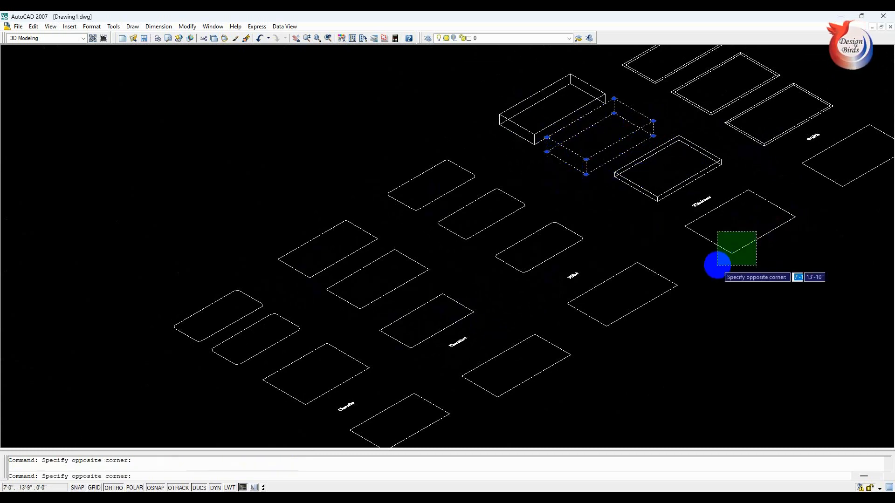
{"action": "left_click", "coordinate": [721, 256]}
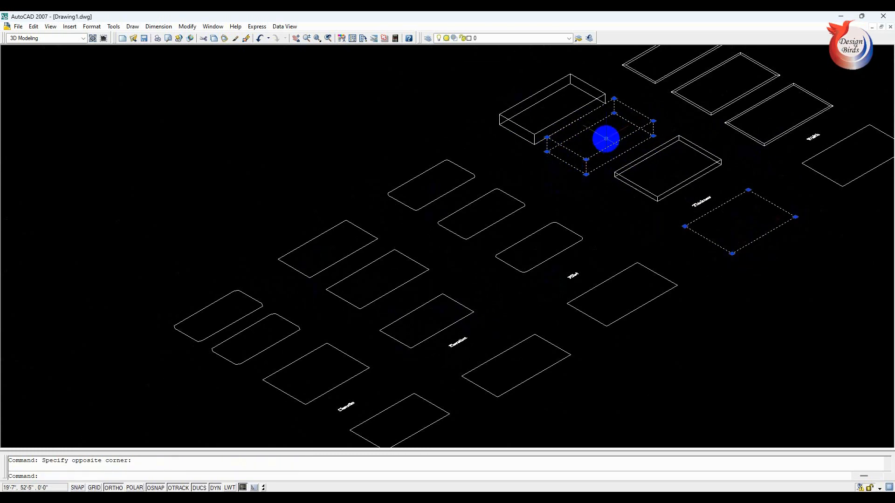
{"action": "key", "text": "Escape"}
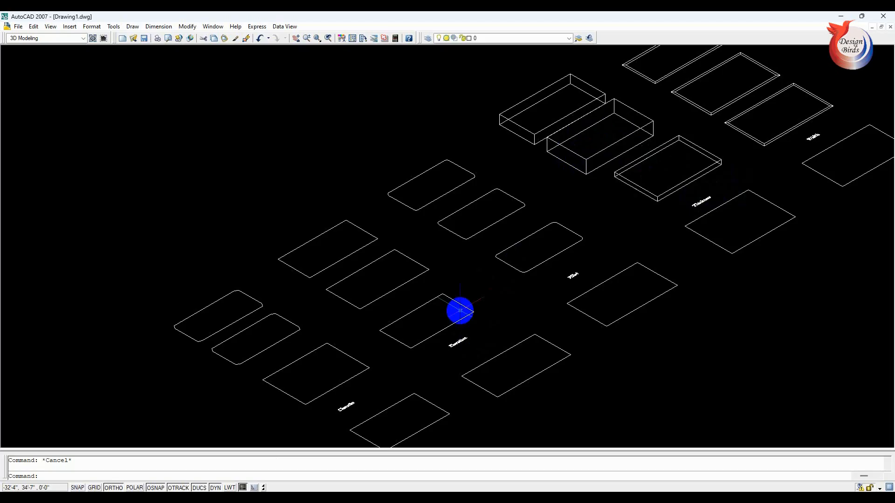
- Examine the Elevation and Thickness rectangles from several low and oblique angles with 3D Orbit
{"action": "type", "text": "3do"}
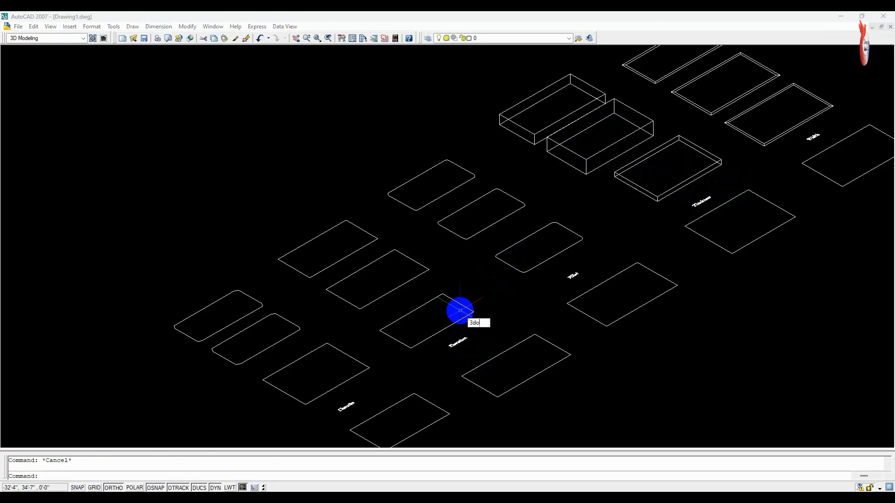
{"action": "key", "text": "Return"}
{"action": "left_click_drag", "start_coordinate": [446, 346], "coordinate": [371, 277]}
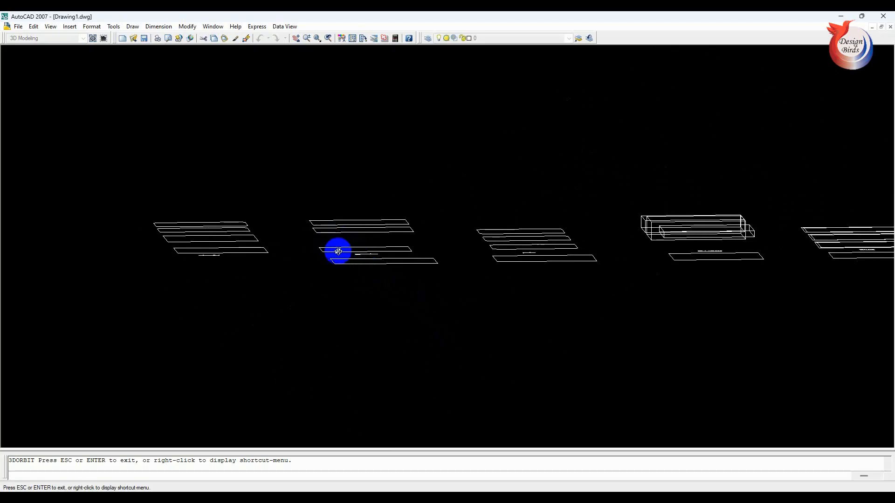
{"action": "left_click_drag", "start_coordinate": [347, 234], "coordinate": [346, 314]}
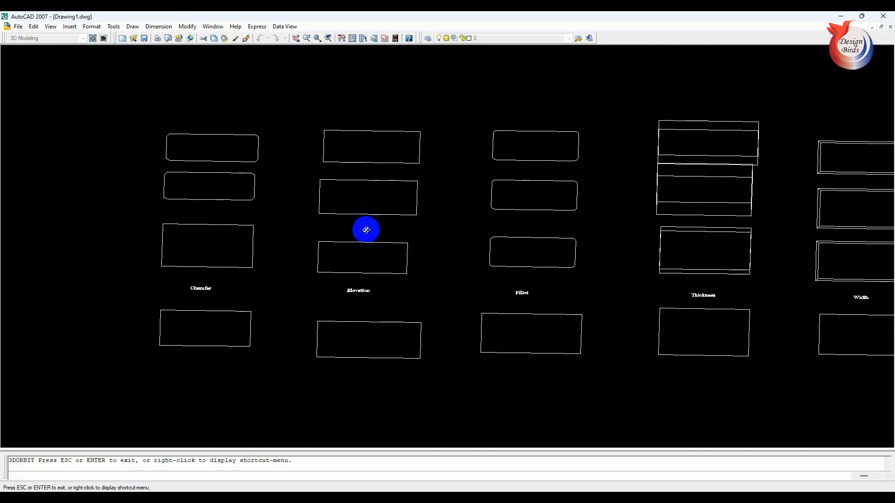
{"action": "left_click_drag", "start_coordinate": [392, 241], "coordinate": [366, 196]}
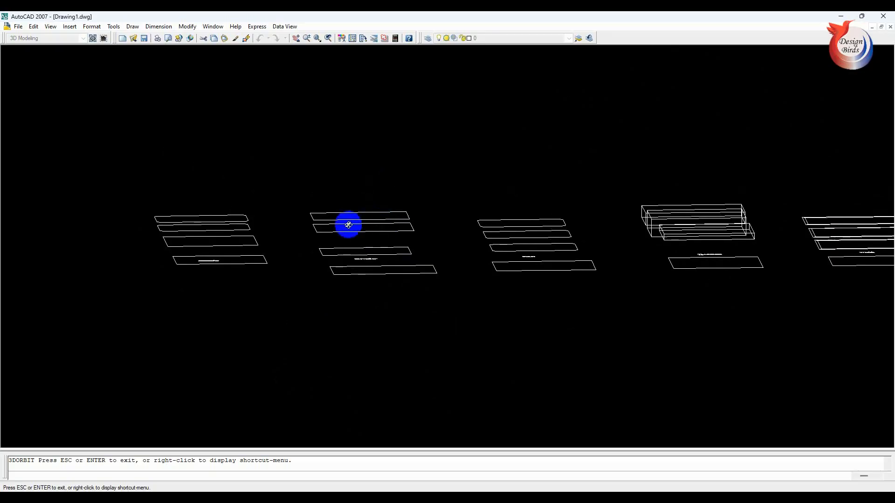
{"action": "scroll", "coordinate": [675, 224], "scroll_direction": "up", "scroll_amount": 2}
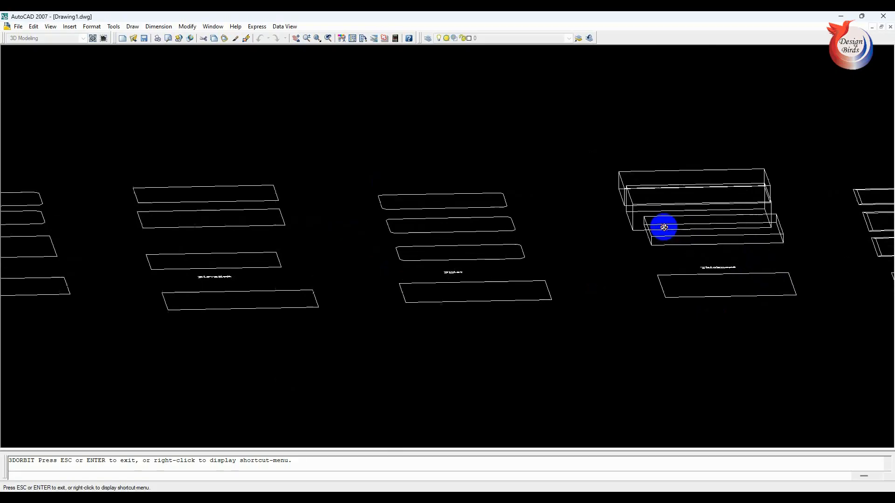
{"action": "mouse_move", "coordinate": [665, 227]}
{"action": "left_mouse_down"}
{"action": "mouse_move", "coordinate": [677, 222]}
{"action": "mouse_move", "coordinate": [651, 230]}
{"action": "mouse_move", "coordinate": [673, 229]}
{"action": "left_mouse_up"}
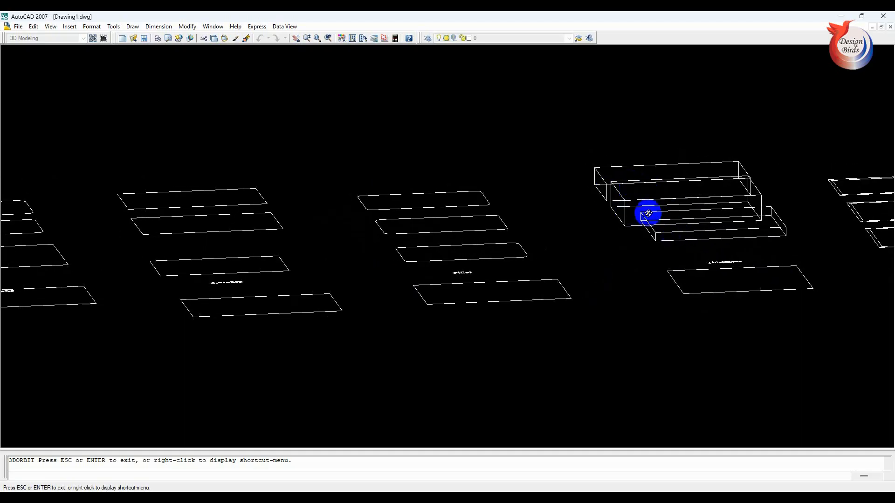
{"action": "left_click_drag", "start_coordinate": [651, 231], "coordinate": [609, 190]}
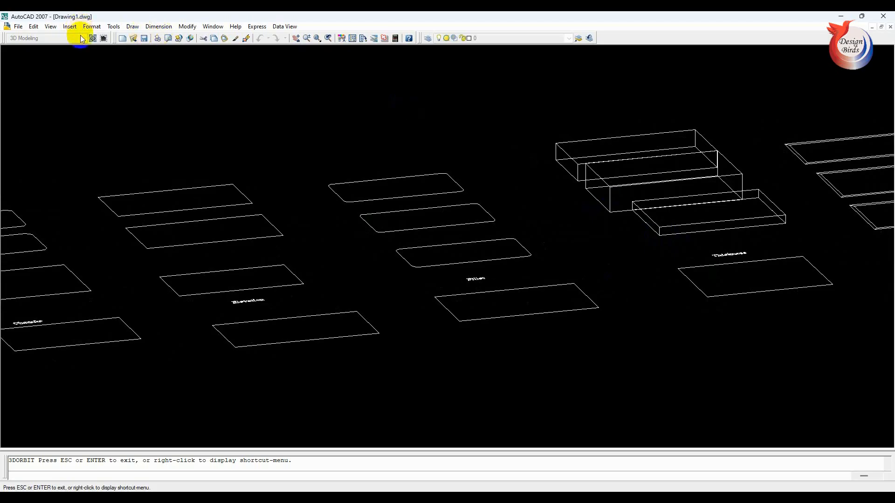
{"action": "key", "text": "Escape"}
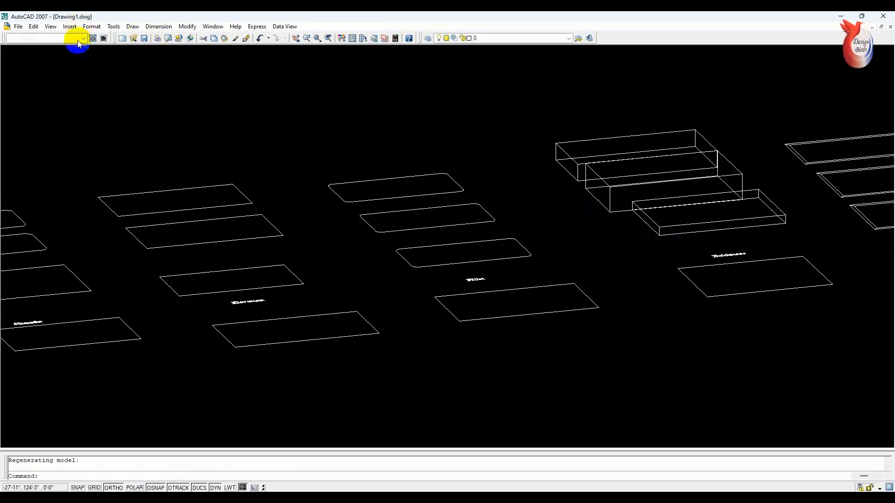
- Apply the Realistic visual style to the rectangles in the 3D view
{"action": "left_click", "coordinate": [50, 27]}
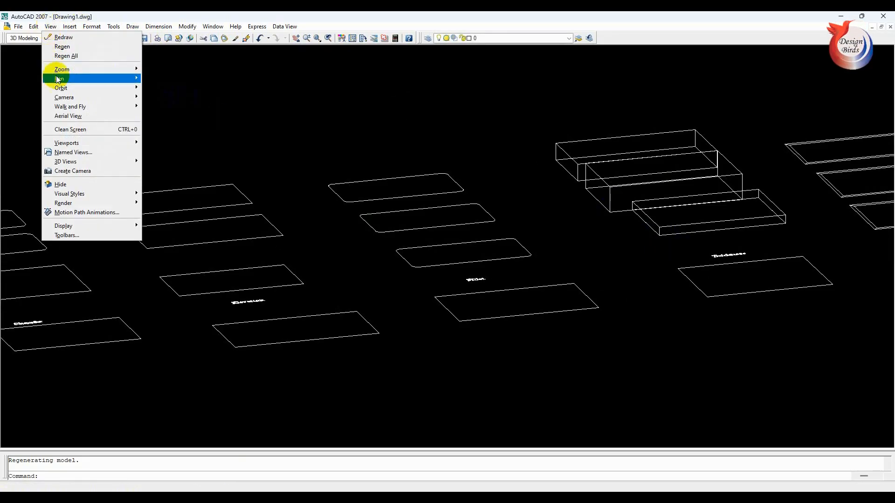
{"action": "mouse_move", "coordinate": [73, 195]}
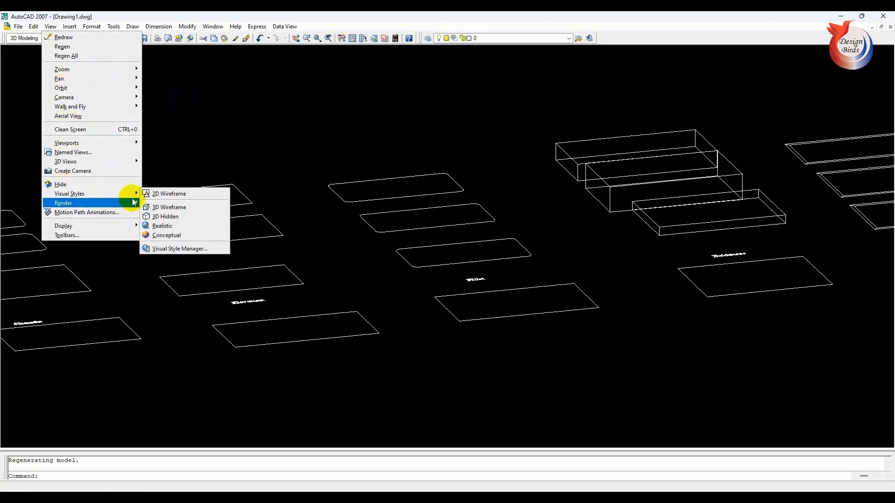
{"action": "left_click", "coordinate": [180, 231]}
{"action": "scroll", "coordinate": [675, 179], "scroll_direction": "up", "scroll_amount": 2}
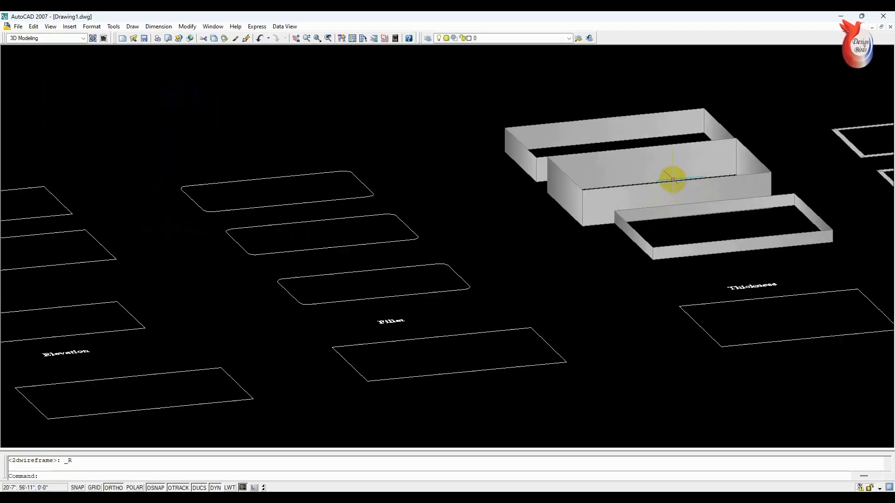
- Inspect the shaded Thickness rectangles by selecting the rear ones with a crossing window, then clear the selection
{"action": "left_click", "coordinate": [749, 95]}
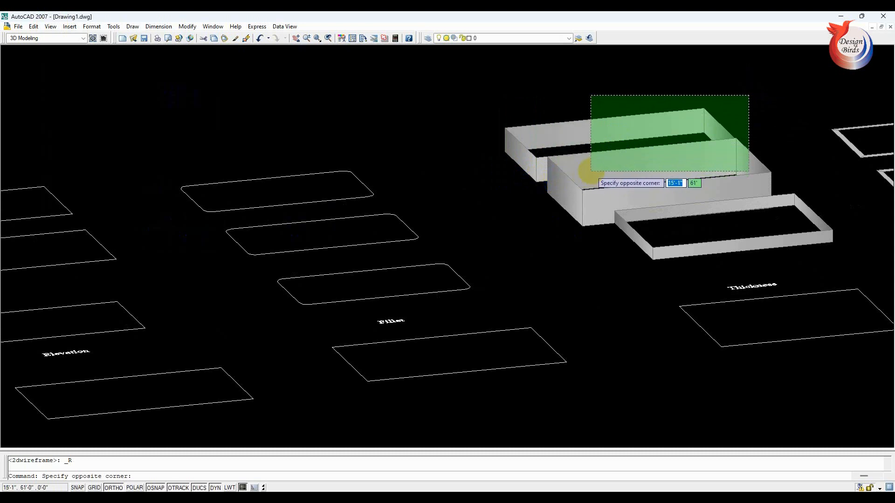
{"action": "left_click", "coordinate": [591, 171]}
{"action": "key", "text": "Escape"}
{"action": "scroll", "coordinate": [637, 169], "scroll_direction": "down", "scroll_amount": 3}
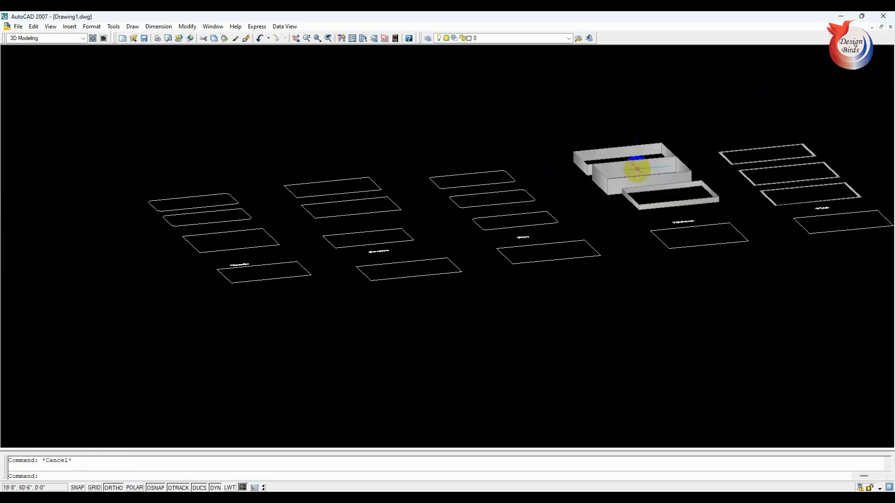